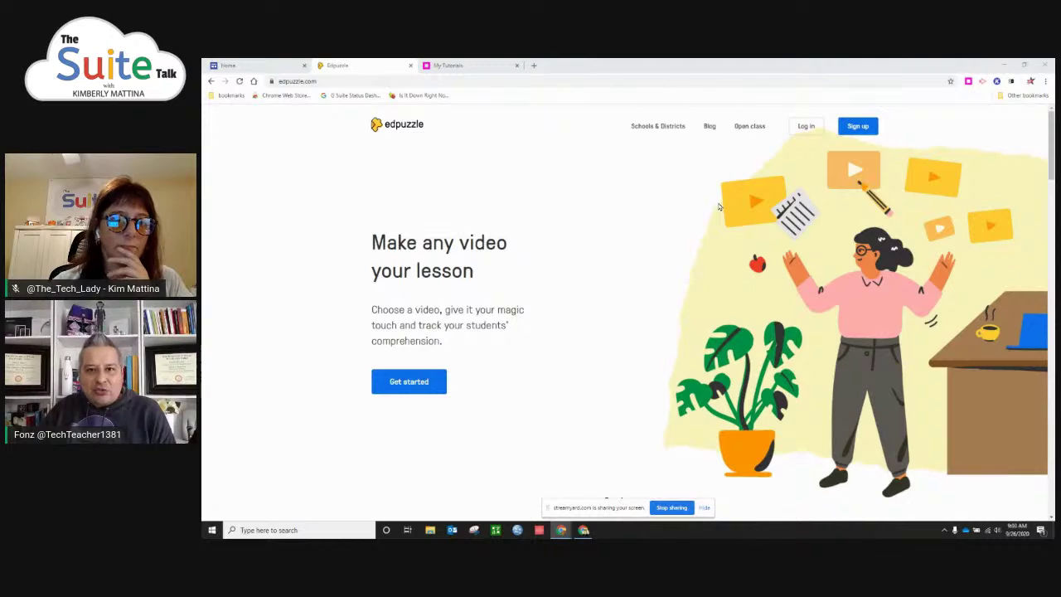
- Open the iorad extension's tutorial list, sort it by date, and return to the main list
{"action": "left_click", "coordinate": [969, 82]}
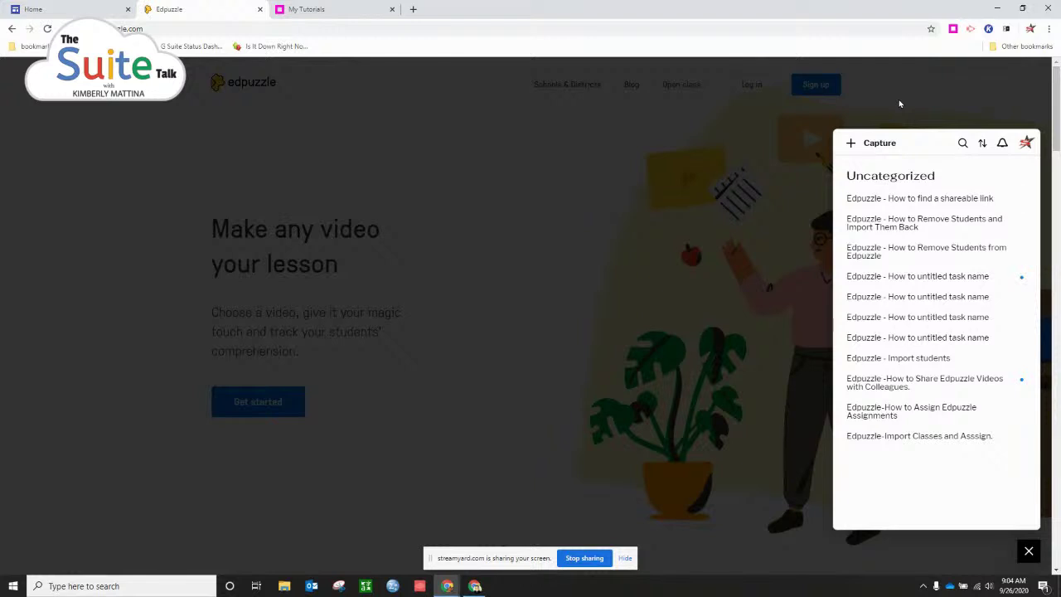
{"action": "left_click", "coordinate": [982, 146]}
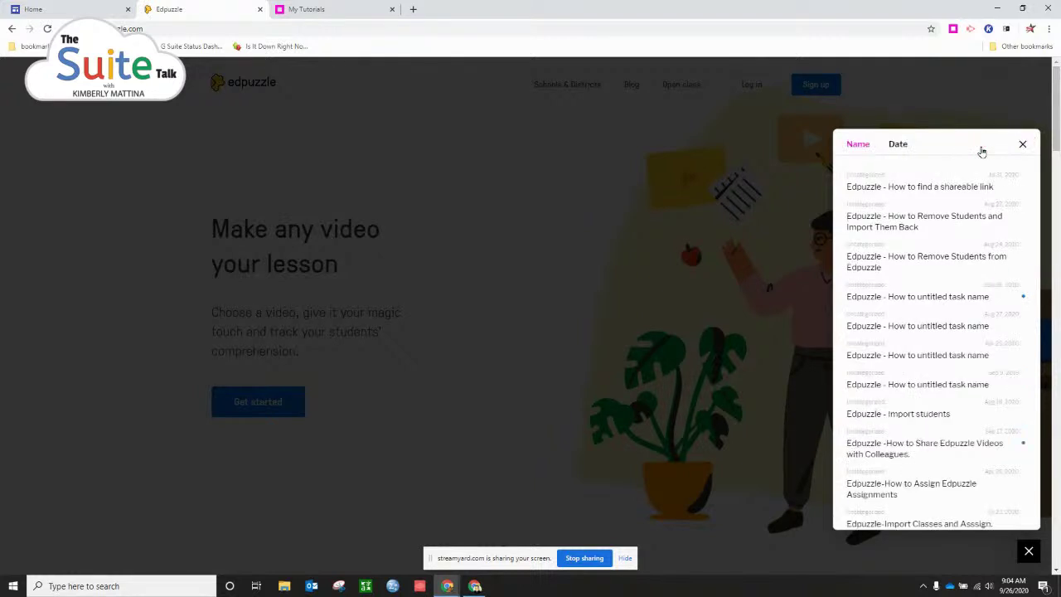
{"action": "left_click", "coordinate": [897, 144]}
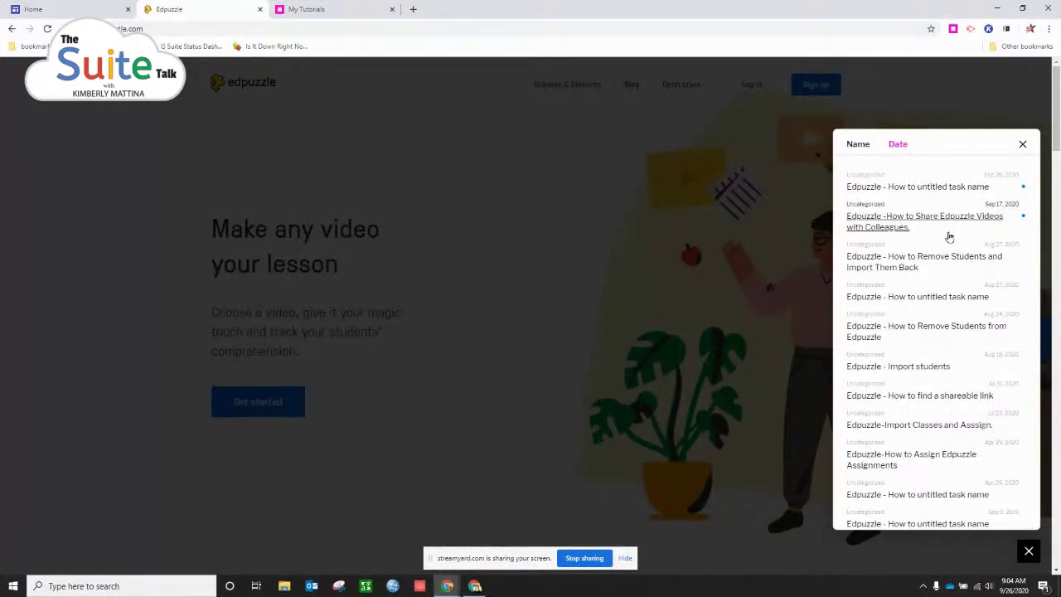
{"action": "left_click", "coordinate": [901, 146]}
{"action": "left_click", "coordinate": [1022, 147]}
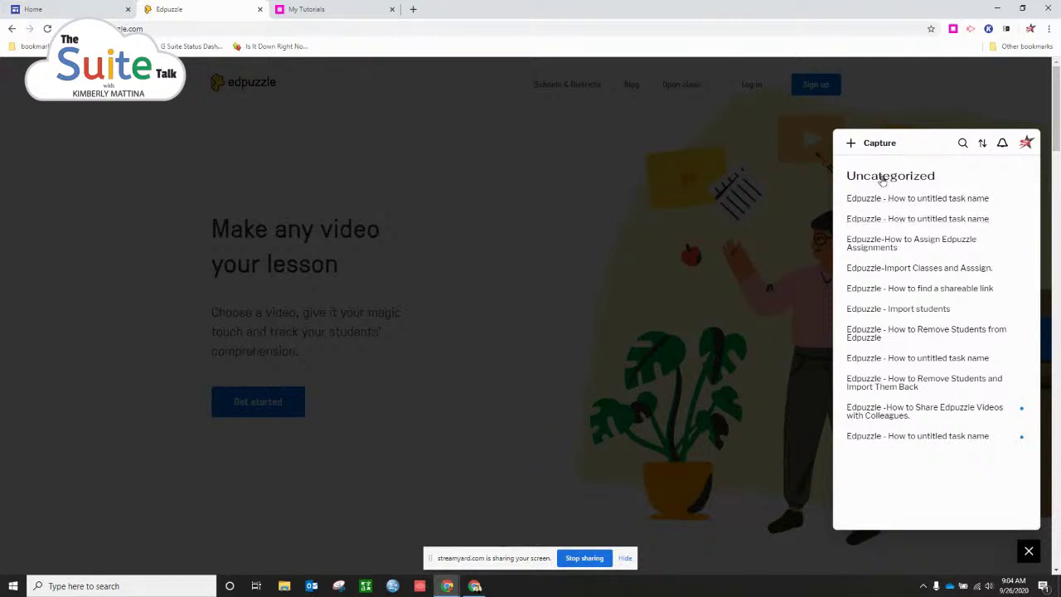
- Start a new iorad capture and log in to Edpuzzle as a teacher with the first Google account
{"action": "left_click", "coordinate": [882, 148]}
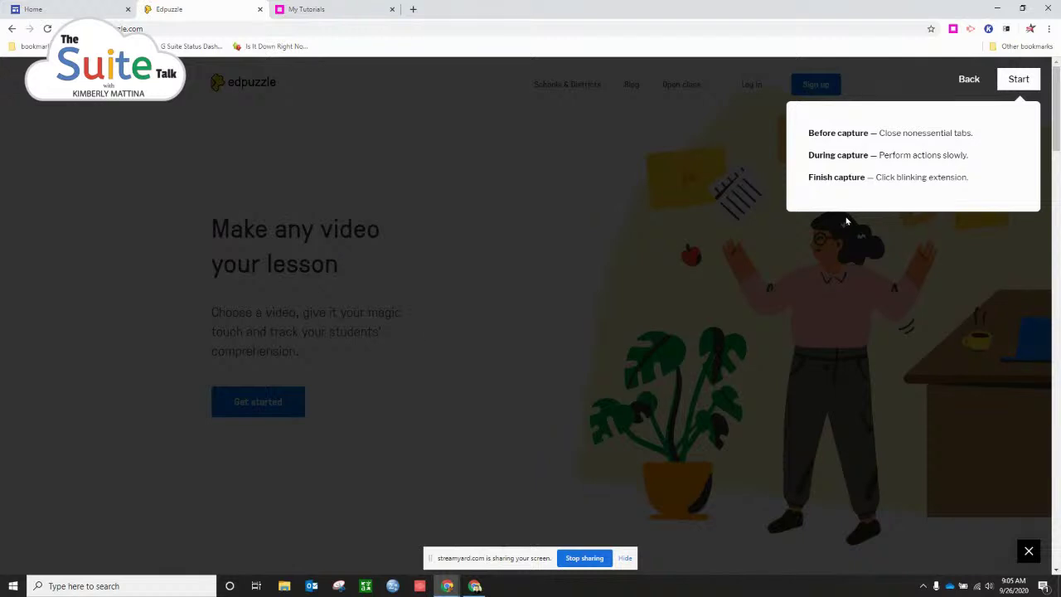
{"action": "left_click", "coordinate": [1019, 80]}
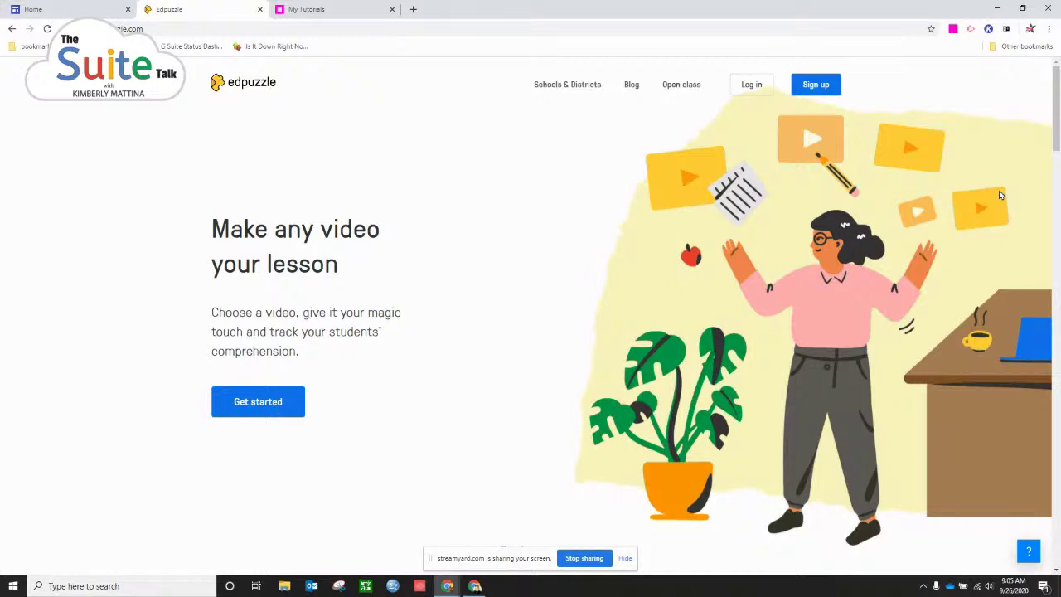
{"action": "left_click", "coordinate": [750, 92]}
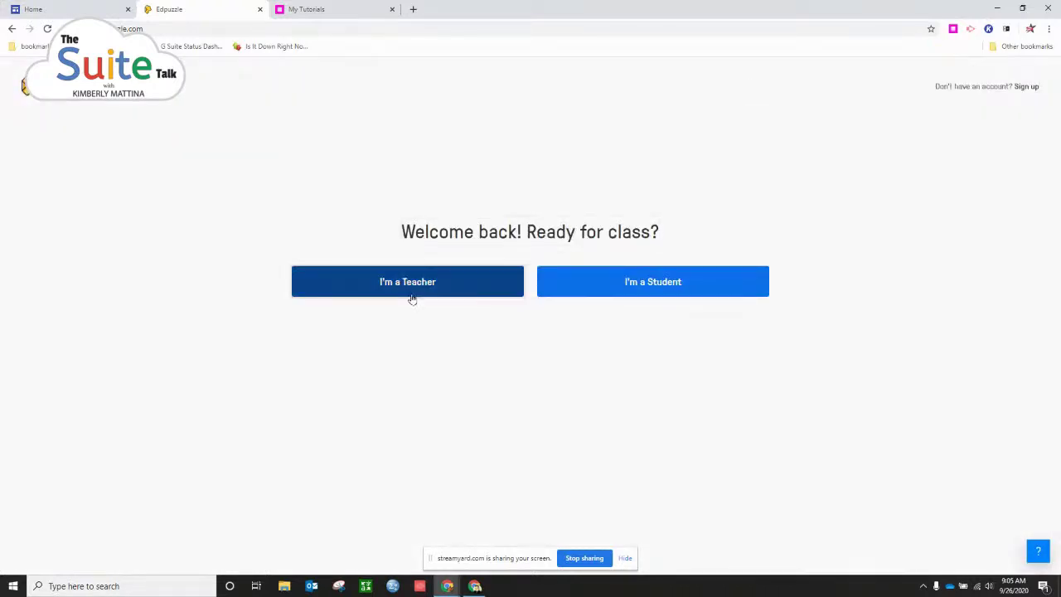
{"action": "left_click", "coordinate": [407, 289]}
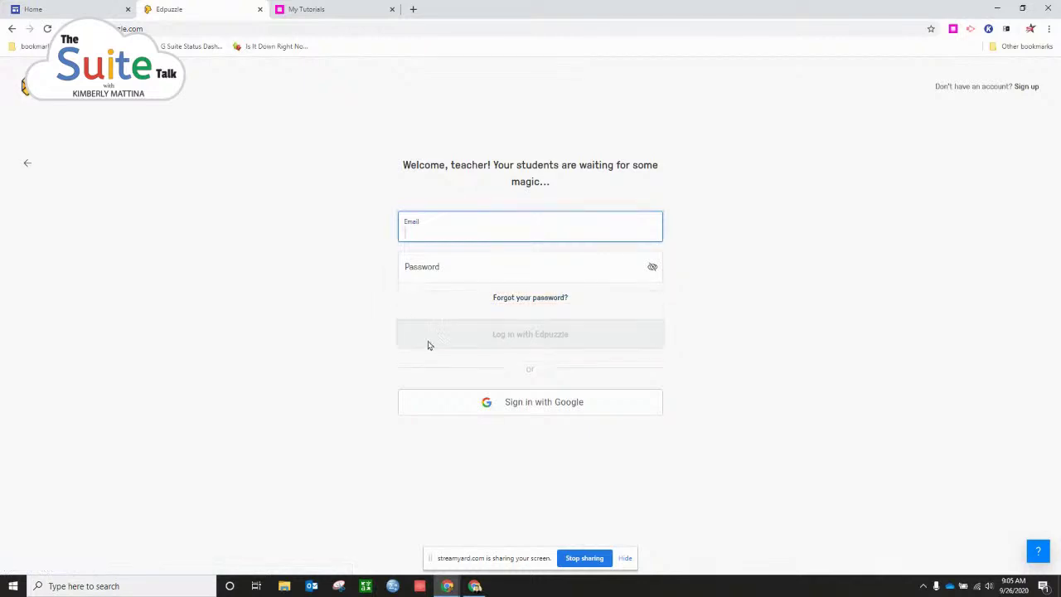
{"action": "left_click", "coordinate": [541, 415]}
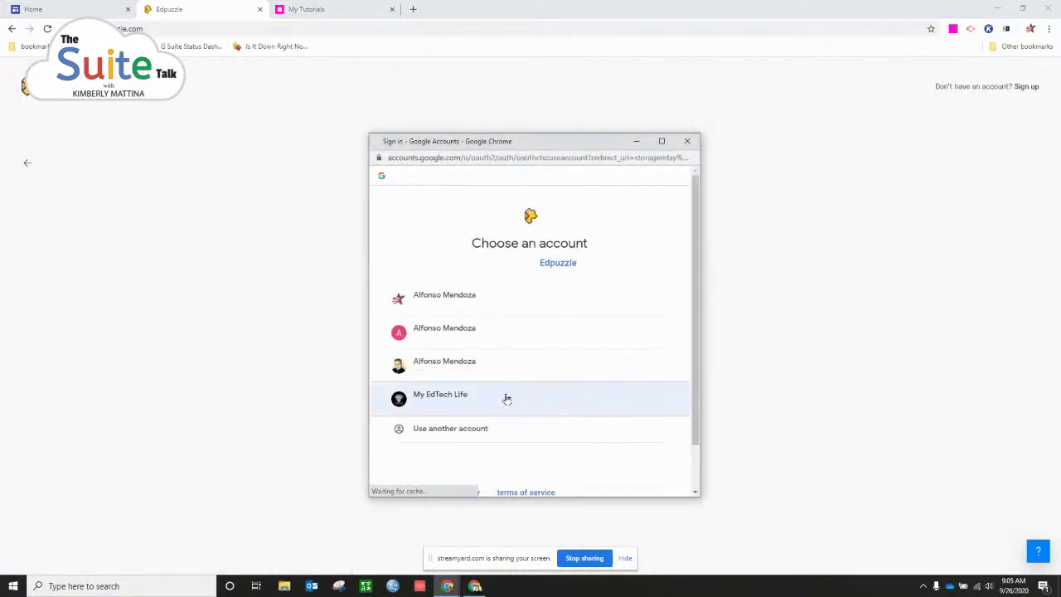
{"action": "left_click", "coordinate": [521, 309]}
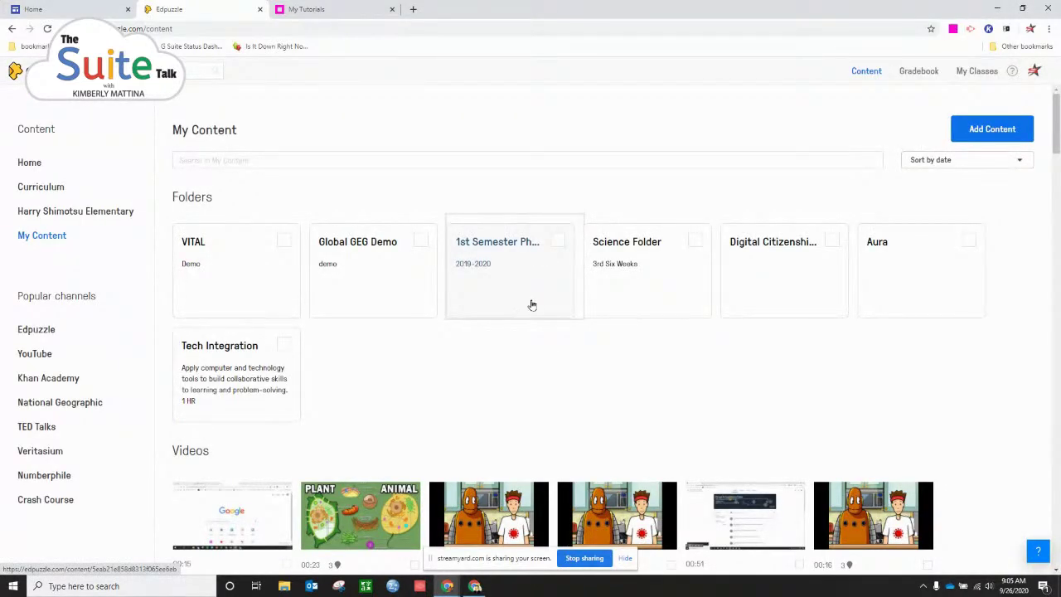
- Assign the "Untitled: Sep 3, 2020 3:36 PM" video to the Virtual School 3/18 class
{"action": "scroll", "coordinate": [464, 307], "scroll_direction": "down", "scroll_amount": 2}
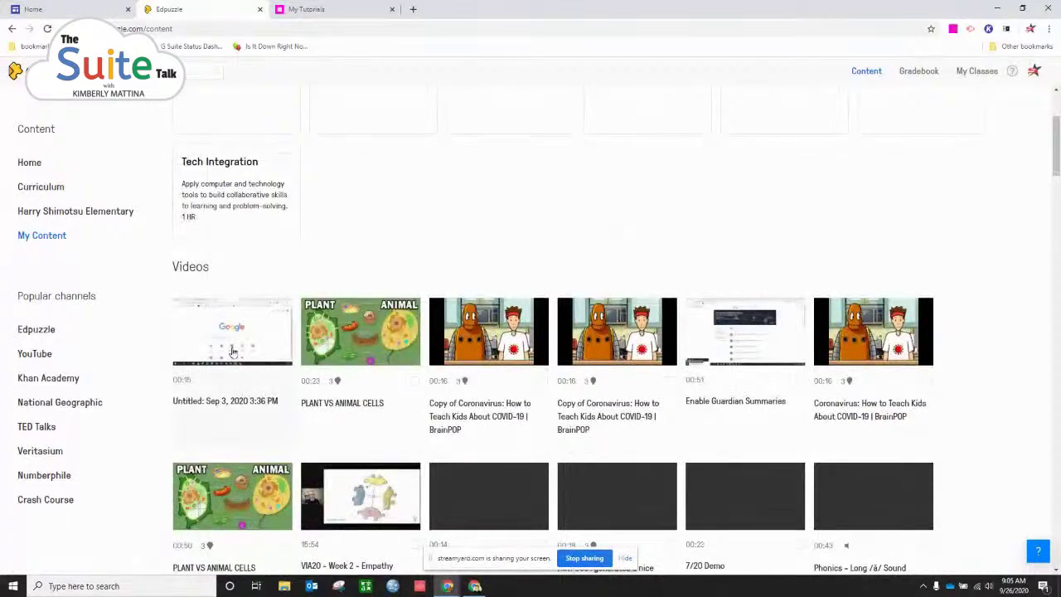
{"action": "left_click", "coordinate": [233, 353]}
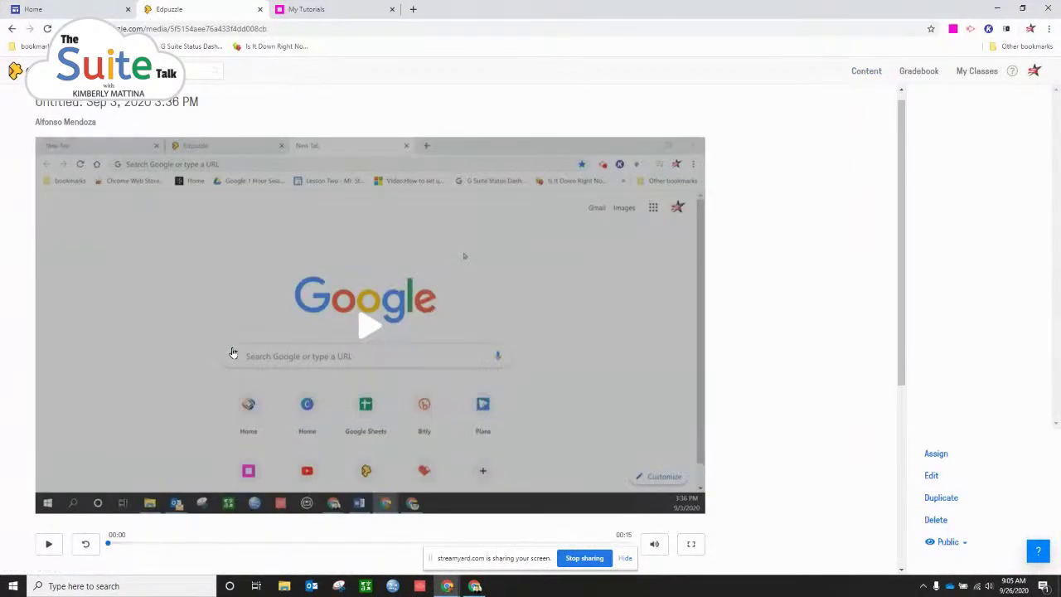
{"action": "left_click", "coordinate": [935, 456]}
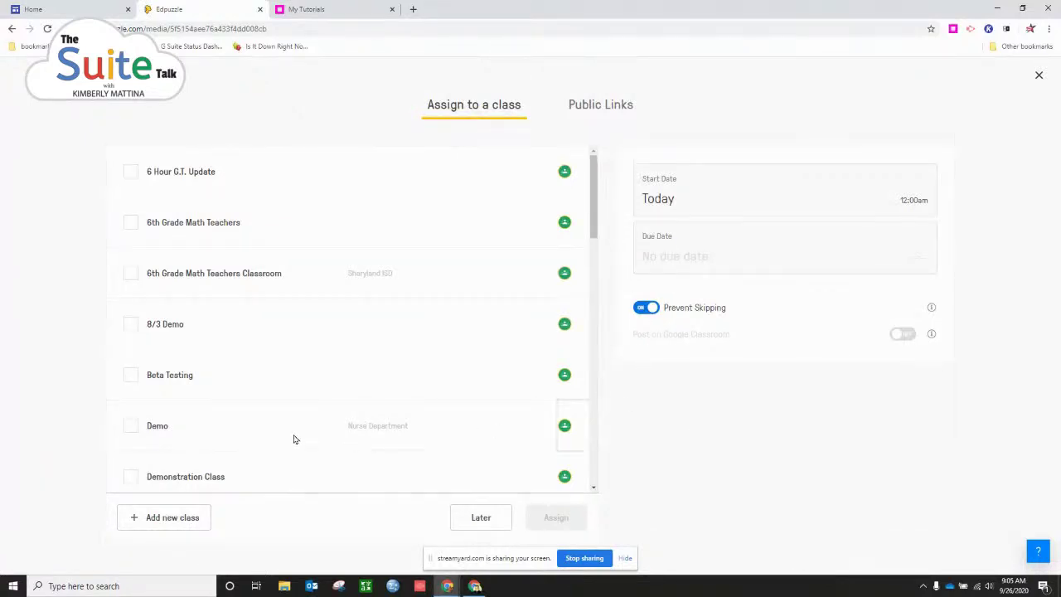
{"action": "scroll", "coordinate": [293, 438], "scroll_direction": "down", "scroll_amount": 5}
{"action": "scroll", "coordinate": [293, 439], "scroll_direction": "down", "scroll_amount": 10}
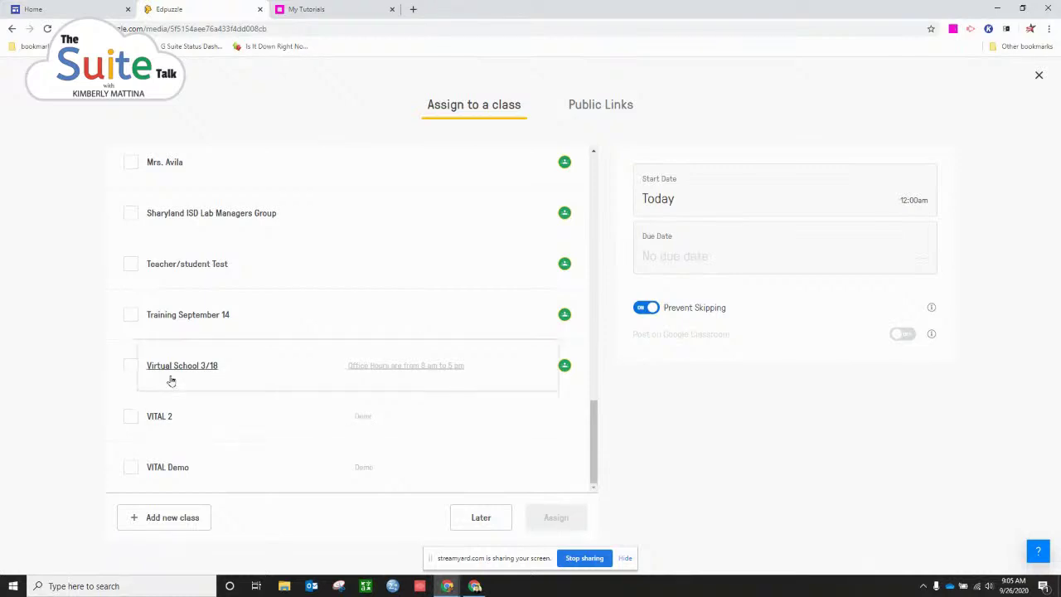
{"action": "left_click", "coordinate": [130, 370]}
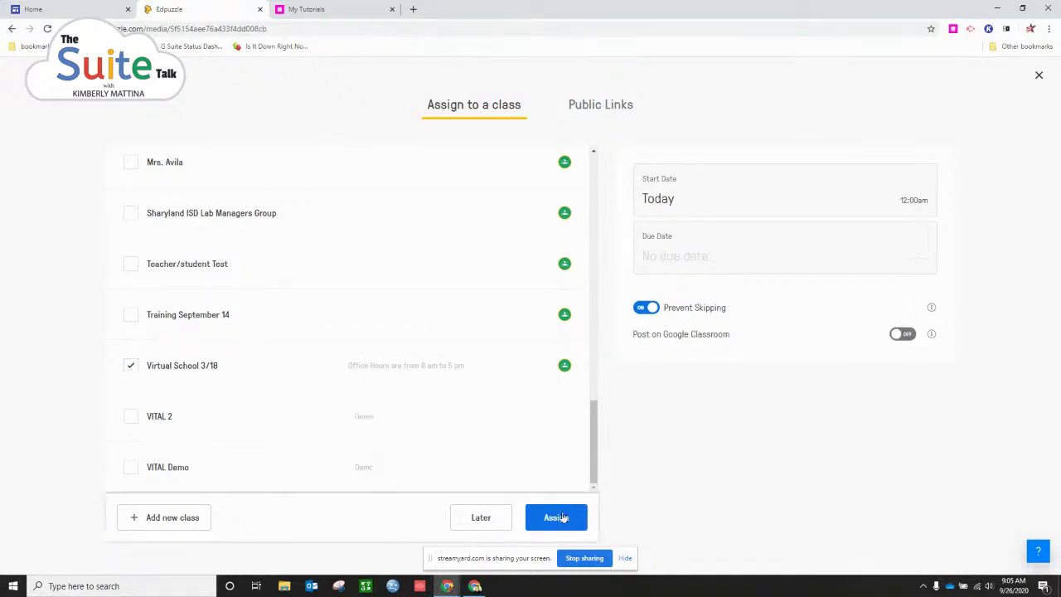
{"action": "left_click", "coordinate": [559, 521]}
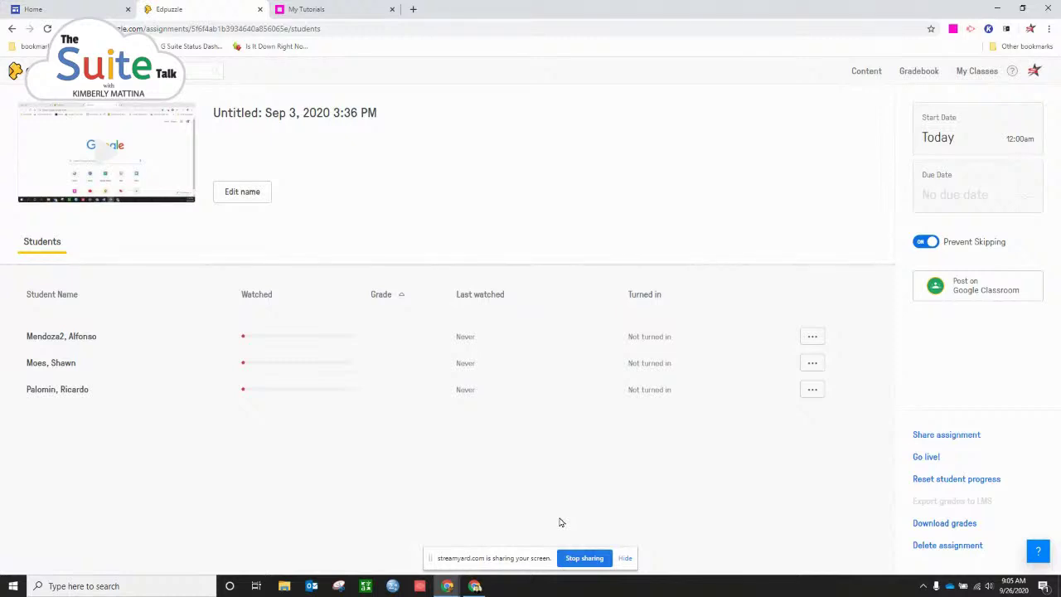
- Post the assignment on Google Classroom and finish the iorad capture
{"action": "left_click", "coordinate": [960, 295]}
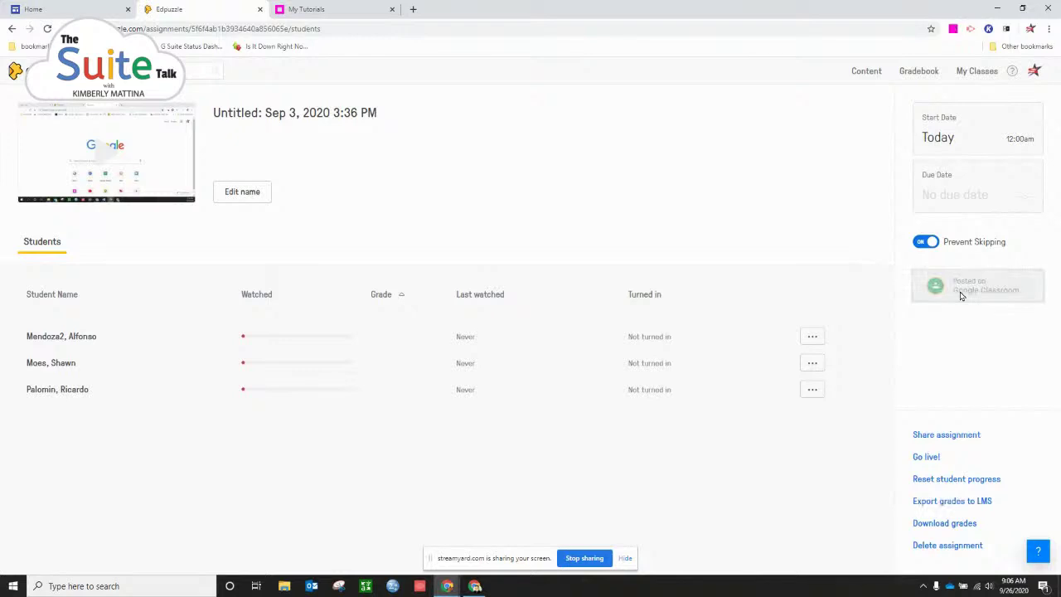
{"action": "left_click", "coordinate": [955, 31]}
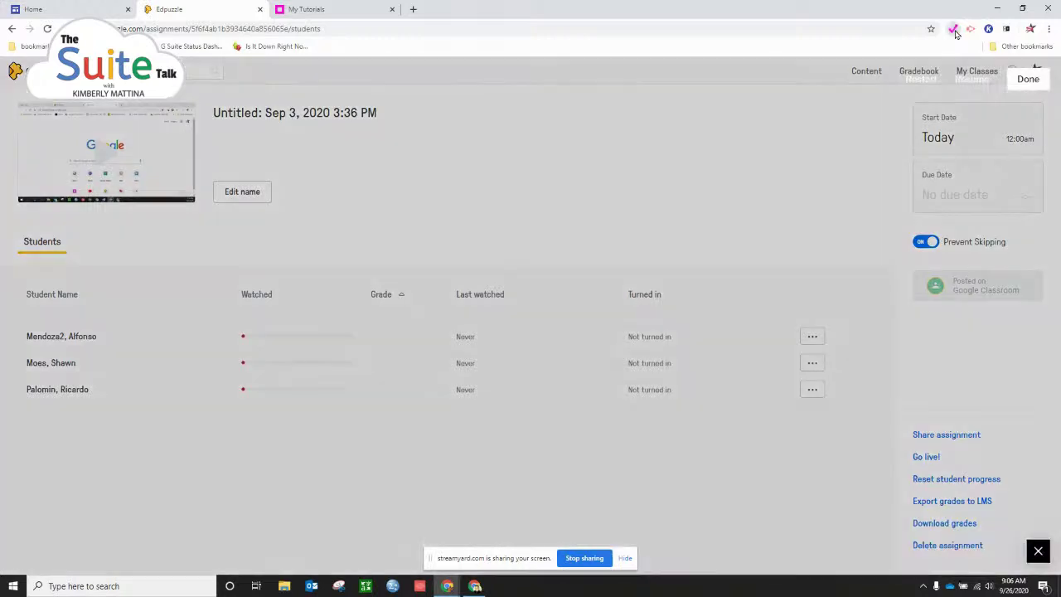
{"action": "left_click", "coordinate": [1025, 81]}
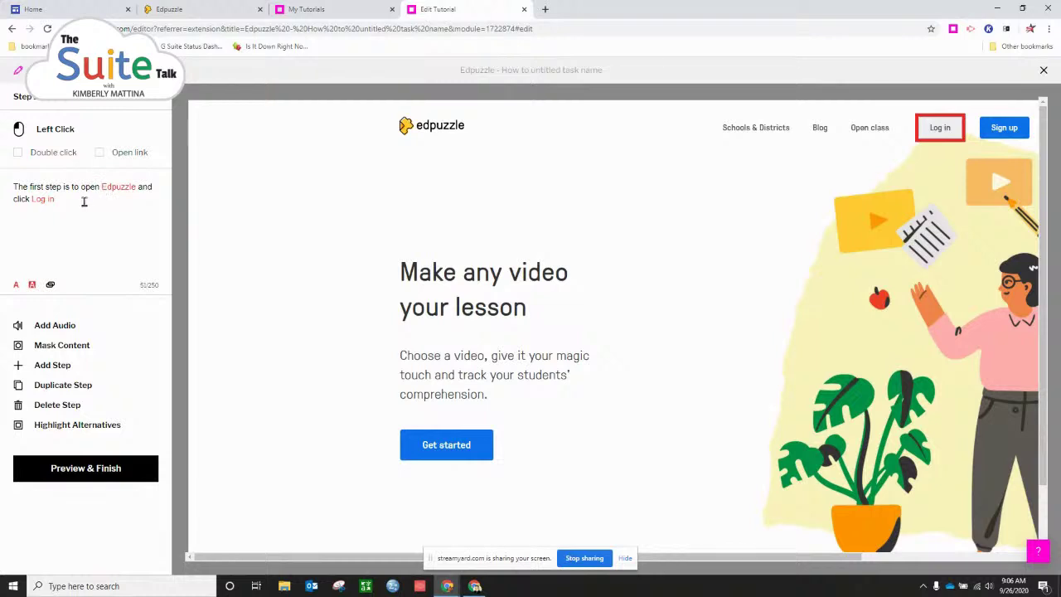
- Remove the red colouring from the first tutorial step's instruction text so that it is all plain black
{"action": "left_click_drag", "start_coordinate": [70, 201], "coordinate": [5, 193]}
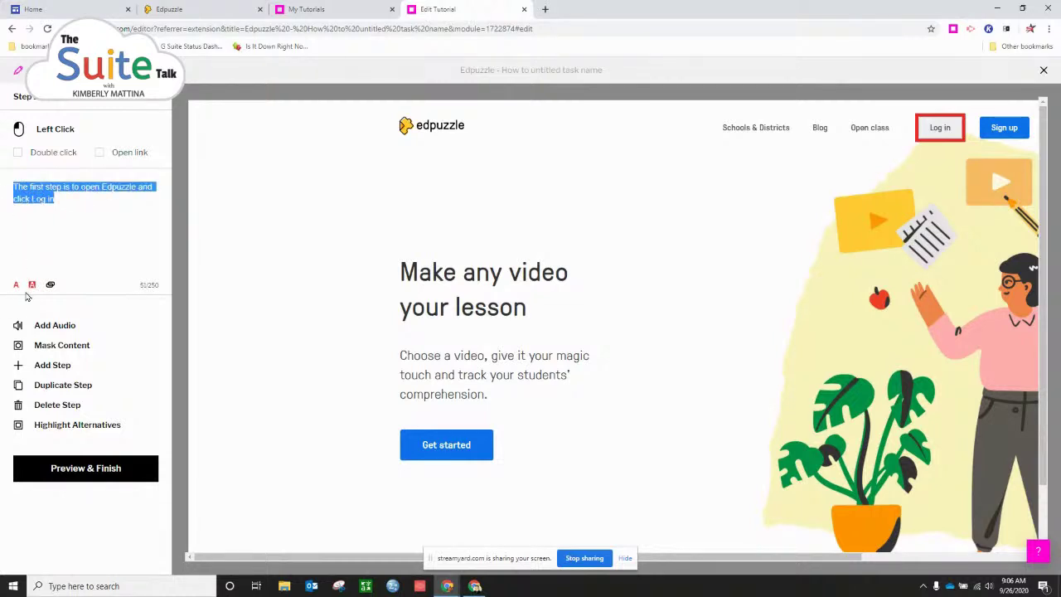
{"action": "left_click", "coordinate": [15, 285]}
{"action": "left_click_drag", "start_coordinate": [56, 201], "coordinate": [13, 190]}
{"action": "left_click", "coordinate": [84, 229]}
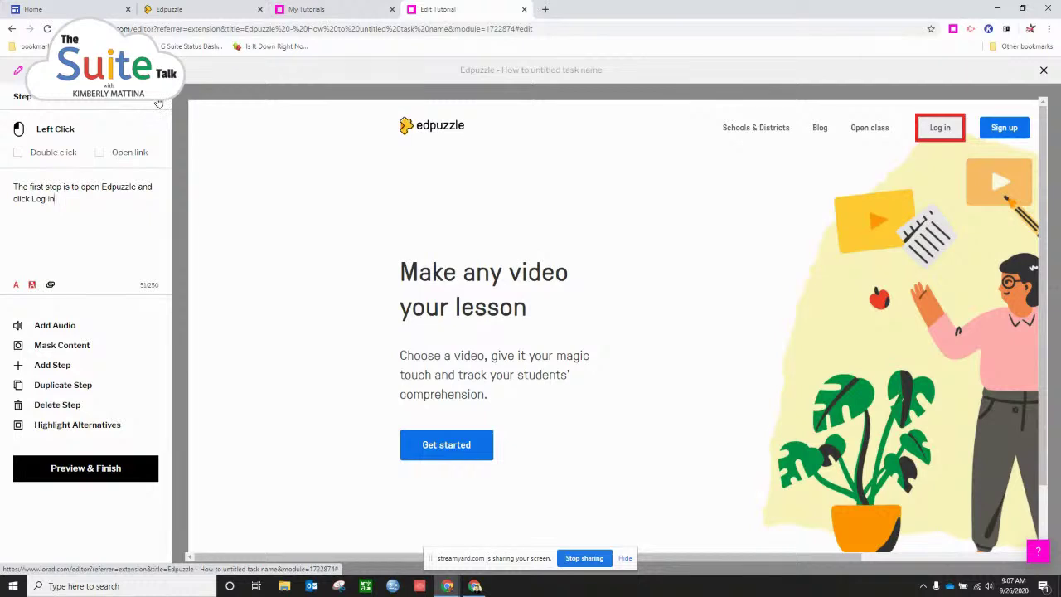
- Replace the "highlight" placeholder in the Google sign-in step's instruction with "Sign in with Google"
{"action": "left_click", "coordinate": [159, 103]}
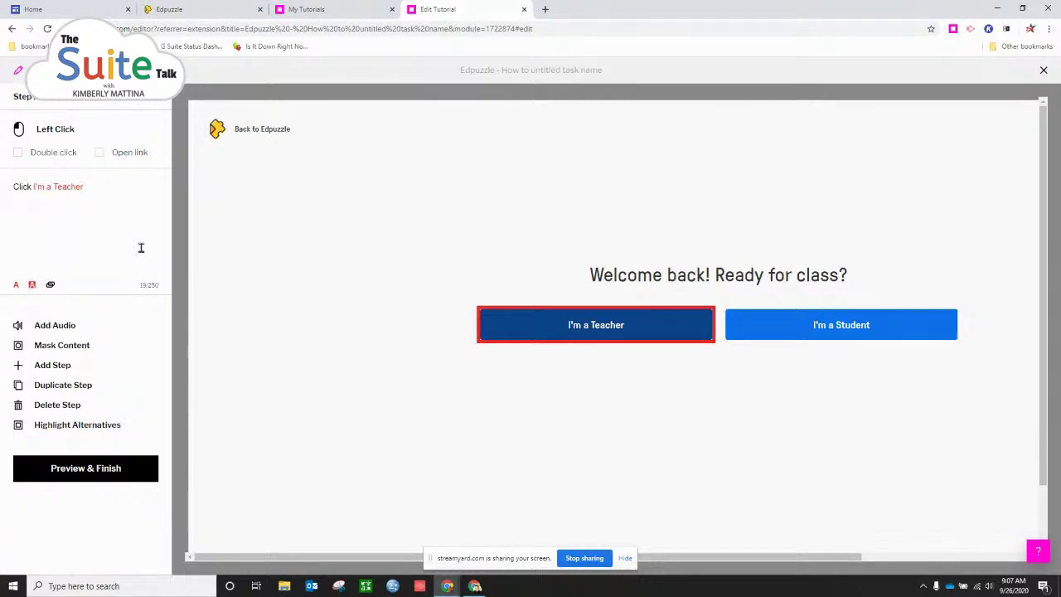
{"action": "left_click", "coordinate": [157, 105]}
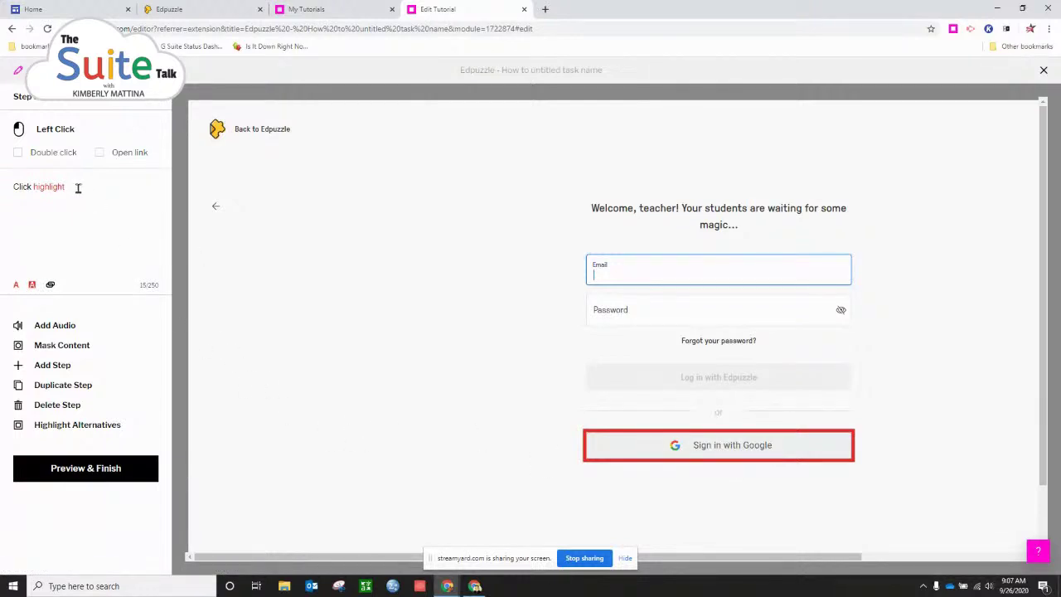
{"action": "left_click_drag", "start_coordinate": [70, 187], "coordinate": [36, 188]}
{"action": "type", "text": "Sign in with Google"}
- Replace the "highlight" placeholder in the account selection step's instruction with "on correct account"
{"action": "left_click", "coordinate": [155, 106]}
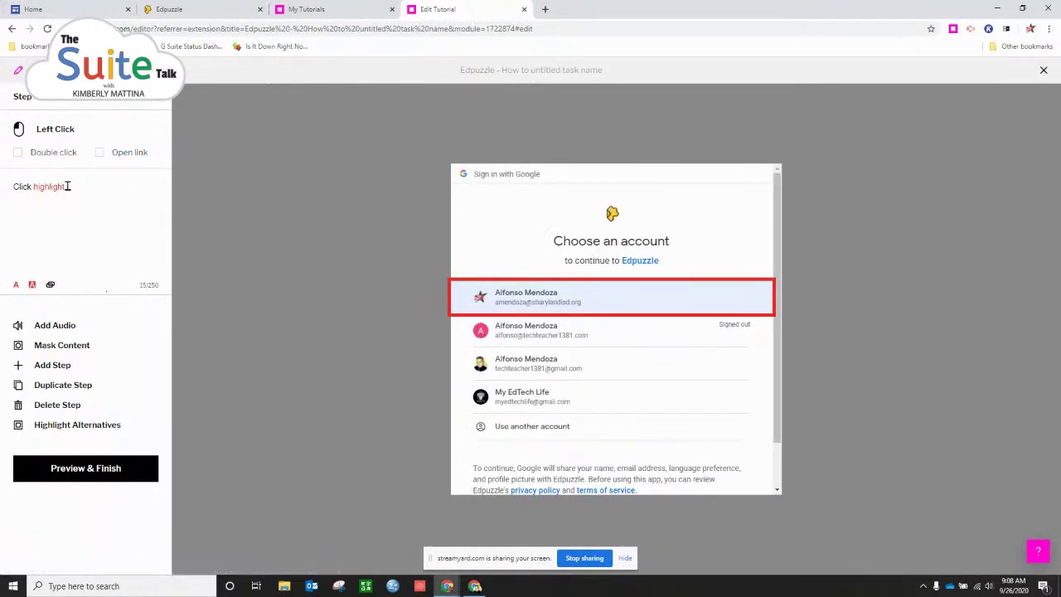
{"action": "left_click_drag", "start_coordinate": [66, 187], "coordinate": [33, 186]}
{"action": "type", "text": "on correct account"}
- Widen and reposition the red highlight box around the Assign link in the tutorial step showing the video page
{"action": "left_click", "coordinate": [160, 105]}
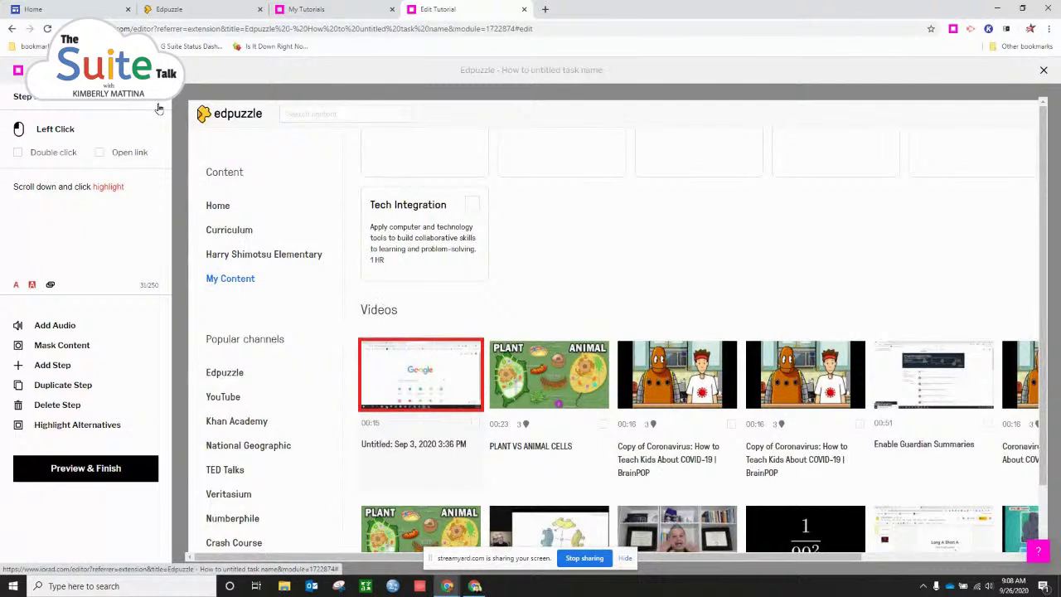
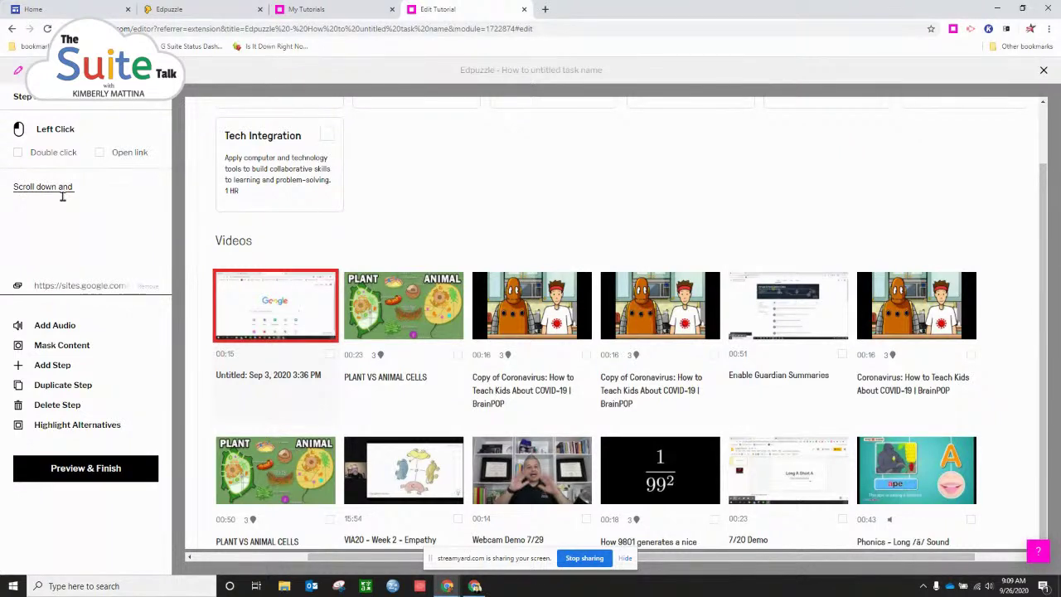
{"action": "left_click", "coordinate": [157, 105]}
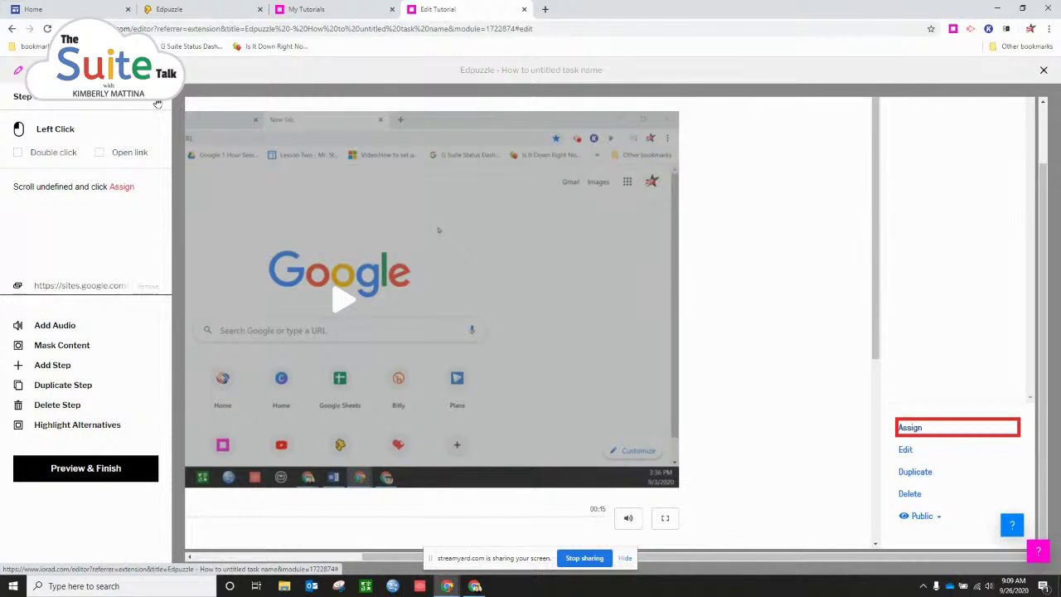
{"action": "left_click", "coordinate": [899, 426]}
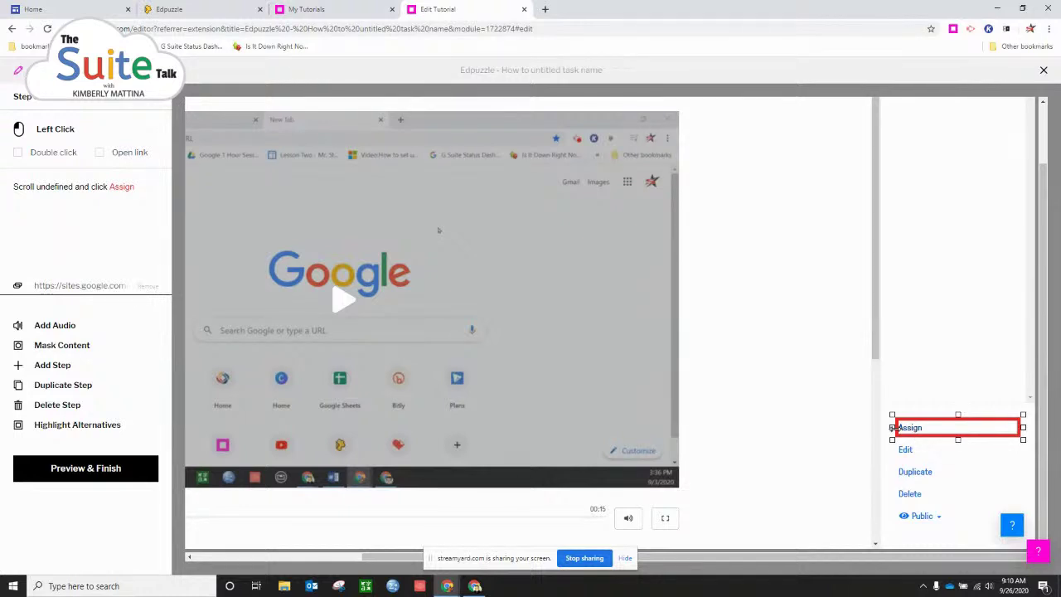
{"action": "left_click_drag", "start_coordinate": [894, 426], "coordinate": [884, 427]}
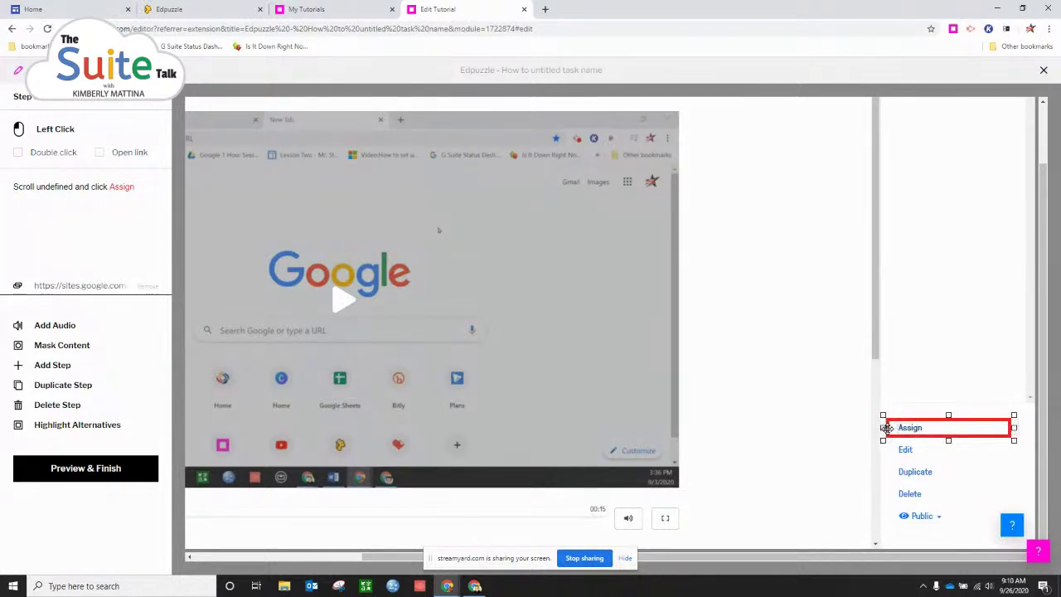
{"action": "mouse_move", "coordinate": [1013, 415]}
{"action": "left_mouse_down"}
{"action": "mouse_move", "coordinate": [1016, 442]}
{"action": "mouse_move", "coordinate": [1029, 426]}
{"action": "left_mouse_up"}
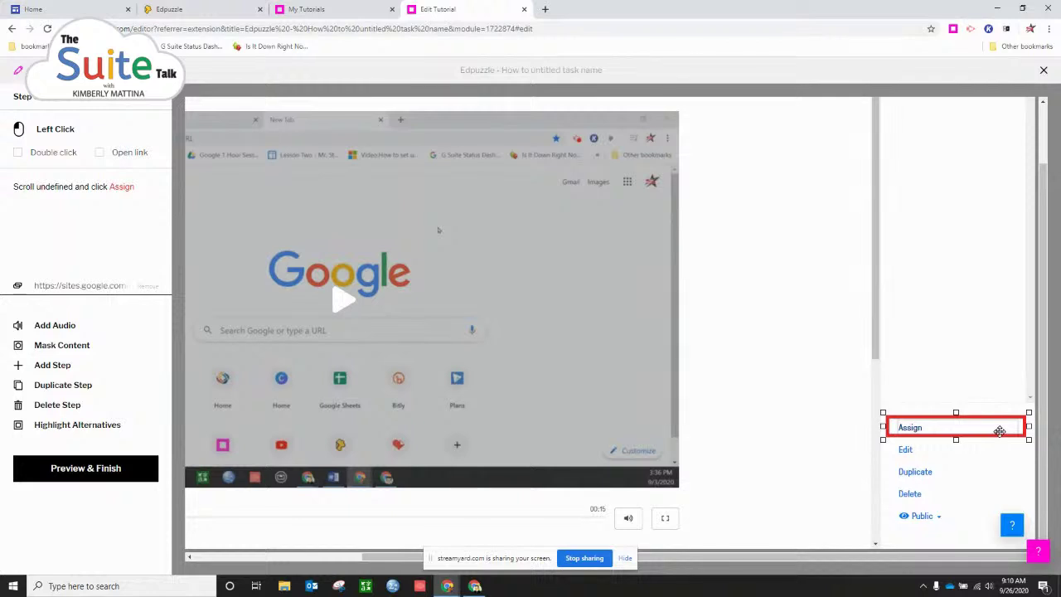
{"action": "mouse_move", "coordinate": [944, 424]}
{"action": "left_mouse_down"}
{"action": "mouse_move", "coordinate": [698, 362]}
{"action": "mouse_move", "coordinate": [448, 191]}
{"action": "mouse_move", "coordinate": [476, 277]}
{"action": "mouse_move", "coordinate": [710, 356]}
{"action": "mouse_move", "coordinate": [881, 433]}
{"action": "mouse_move", "coordinate": [949, 416]}
{"action": "left_mouse_up"}
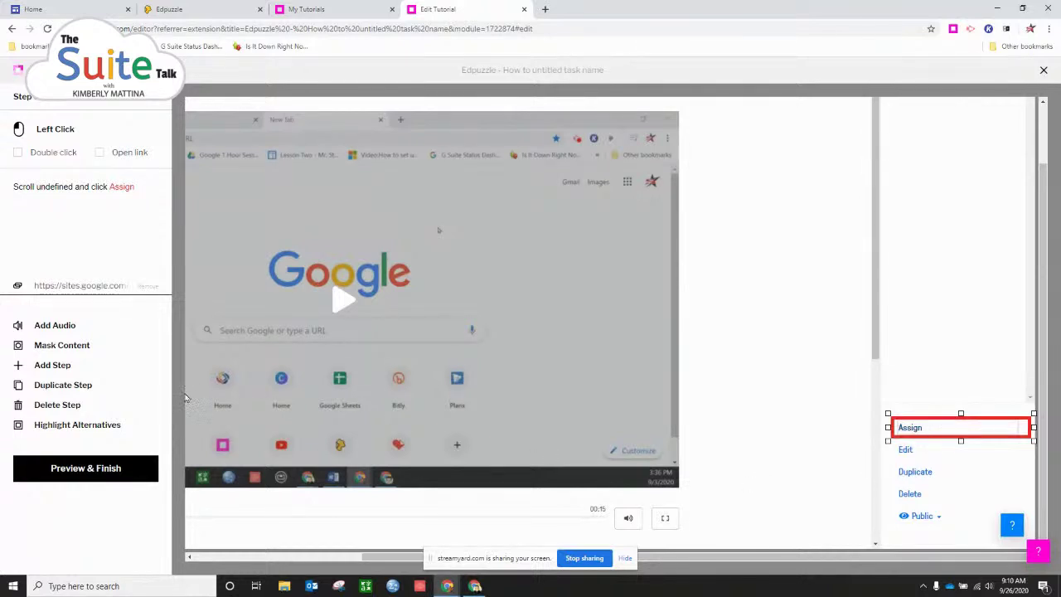
- Review the remaining tutorial steps from the class selection to the Post on Google Classroom step
{"action": "left_click_drag", "start_coordinate": [387, 557], "coordinate": [295, 558]}
{"action": "left_click", "coordinate": [160, 103]}
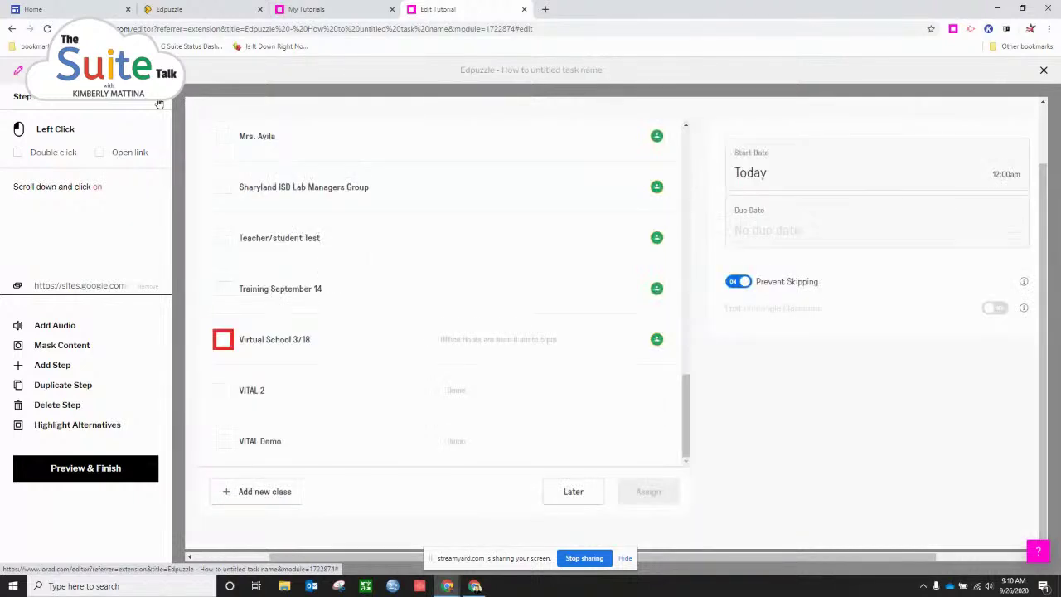
{"action": "left_click", "coordinate": [160, 103]}
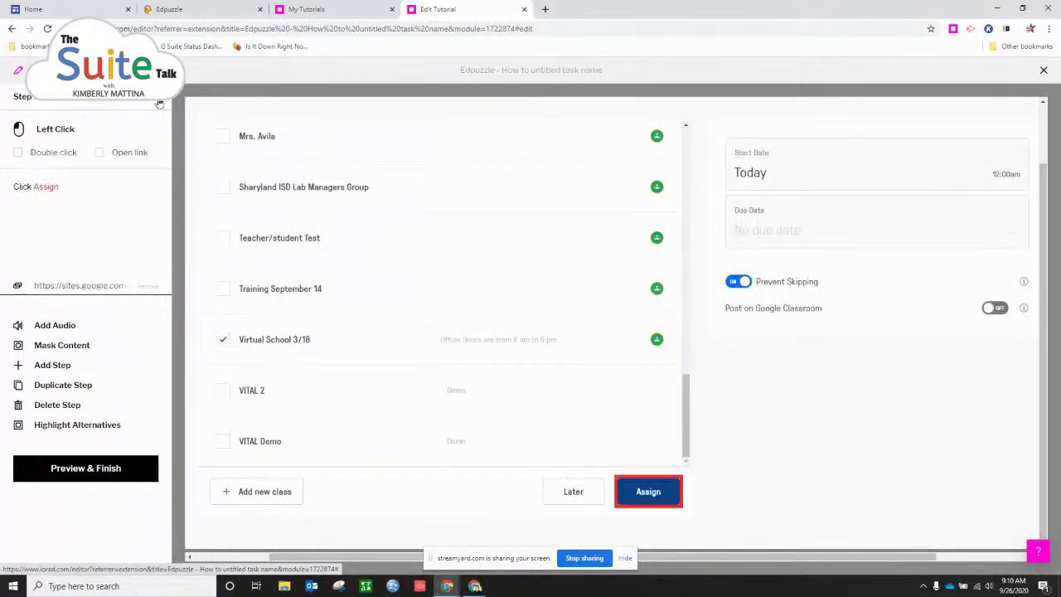
{"action": "left_click", "coordinate": [160, 103]}
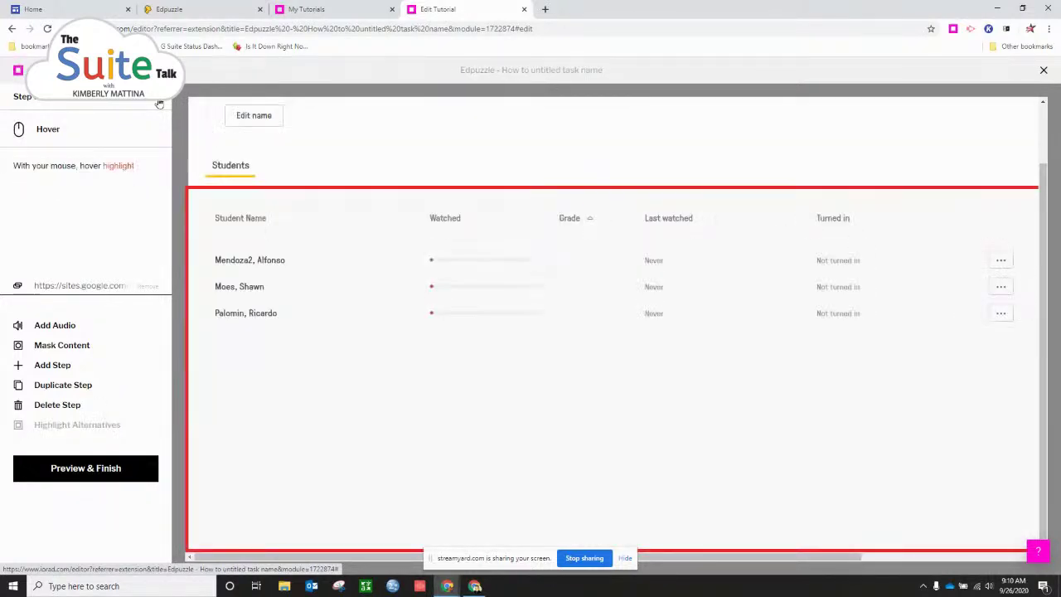
{"action": "left_click", "coordinate": [160, 103]}
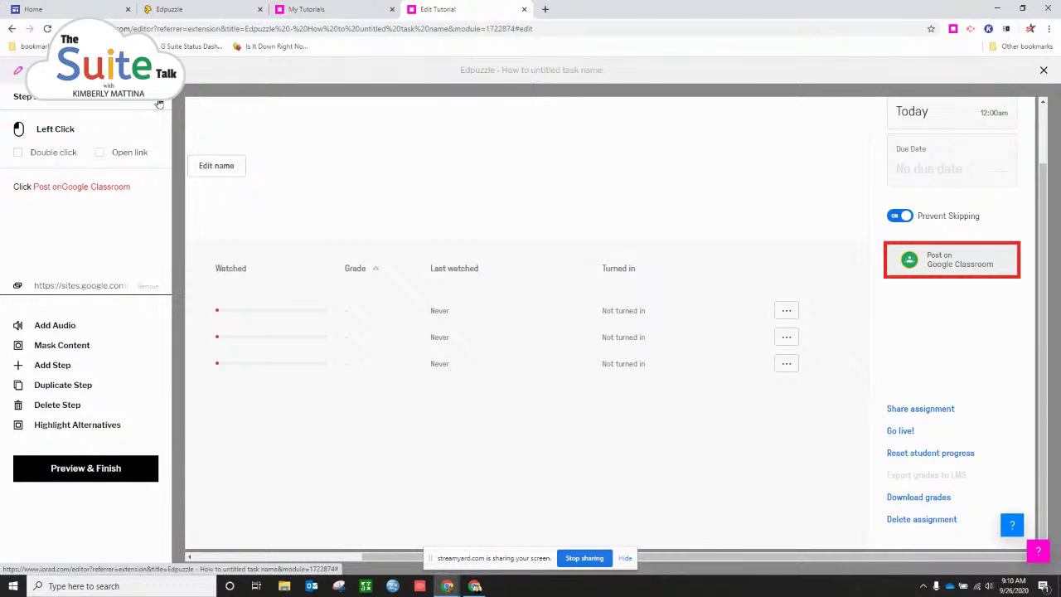
- Advance to the tutorial's closing step, finish editing into the preview, and start the Try It walkthrough
{"action": "left_click", "coordinate": [160, 103]}
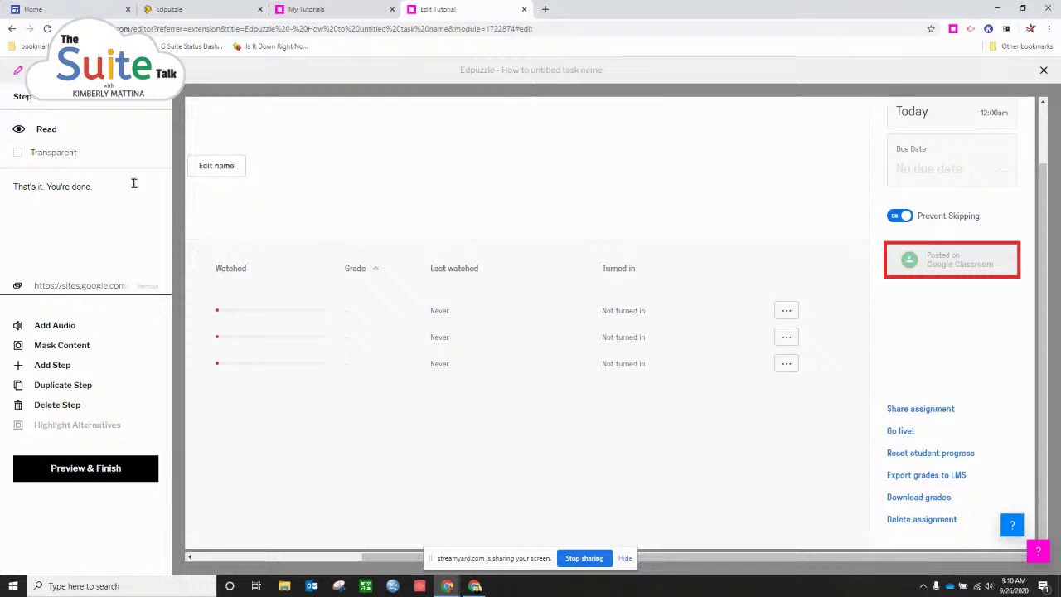
{"action": "left_click", "coordinate": [112, 473]}
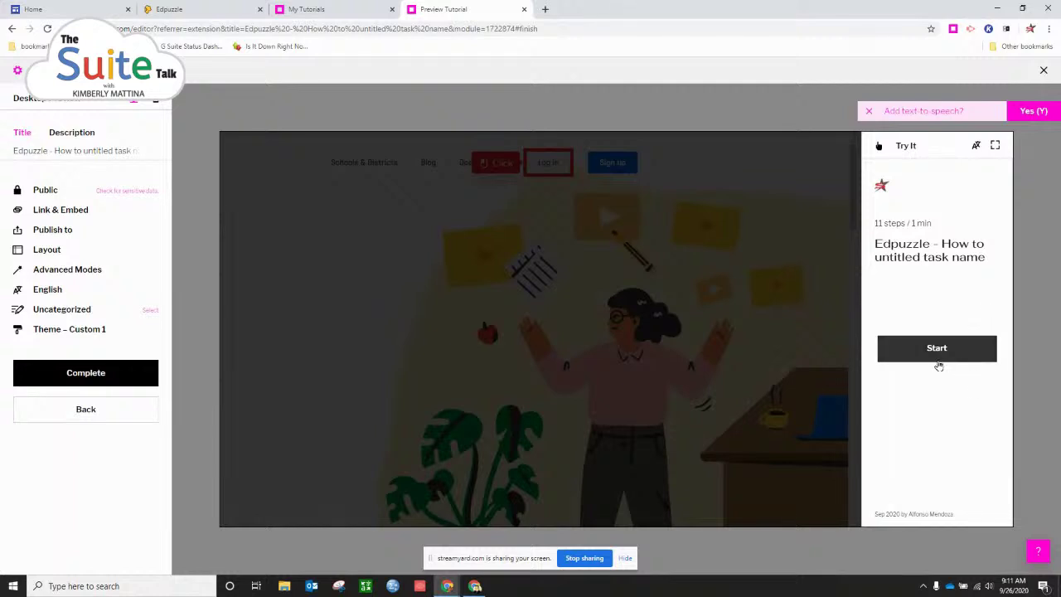
{"action": "left_click", "coordinate": [939, 358]}
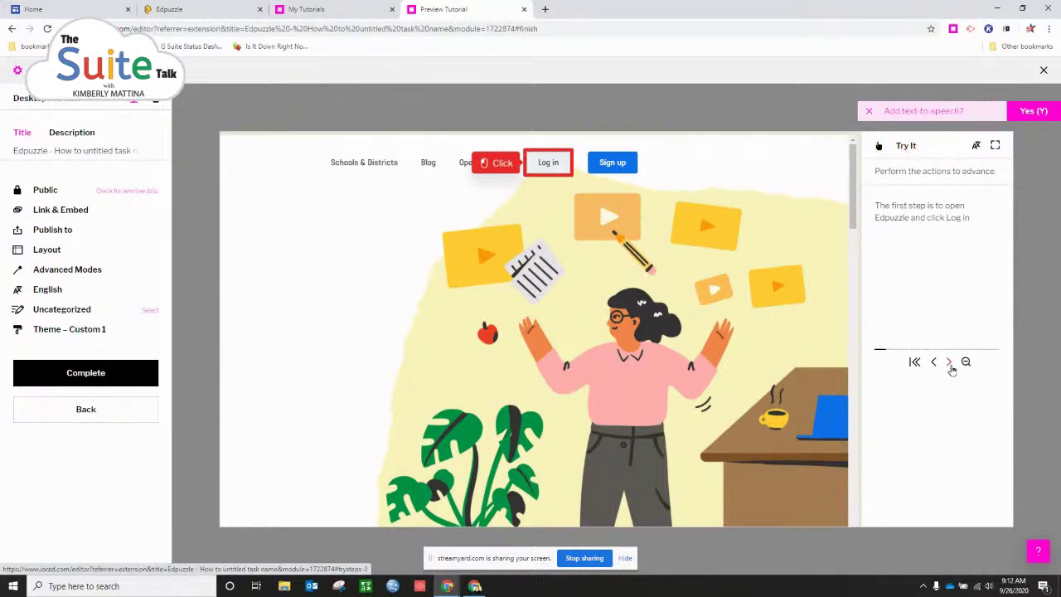
- Walk through the Try It preview by performing the highlighted actions from the Log in step to the Assign step
{"action": "left_click", "coordinate": [501, 172]}
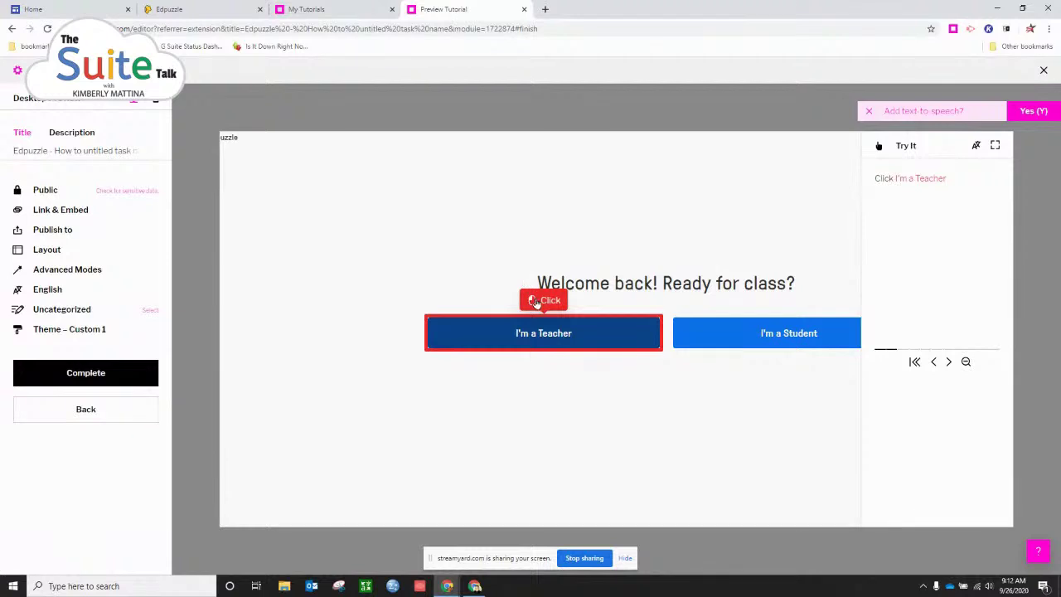
{"action": "left_click", "coordinate": [535, 302]}
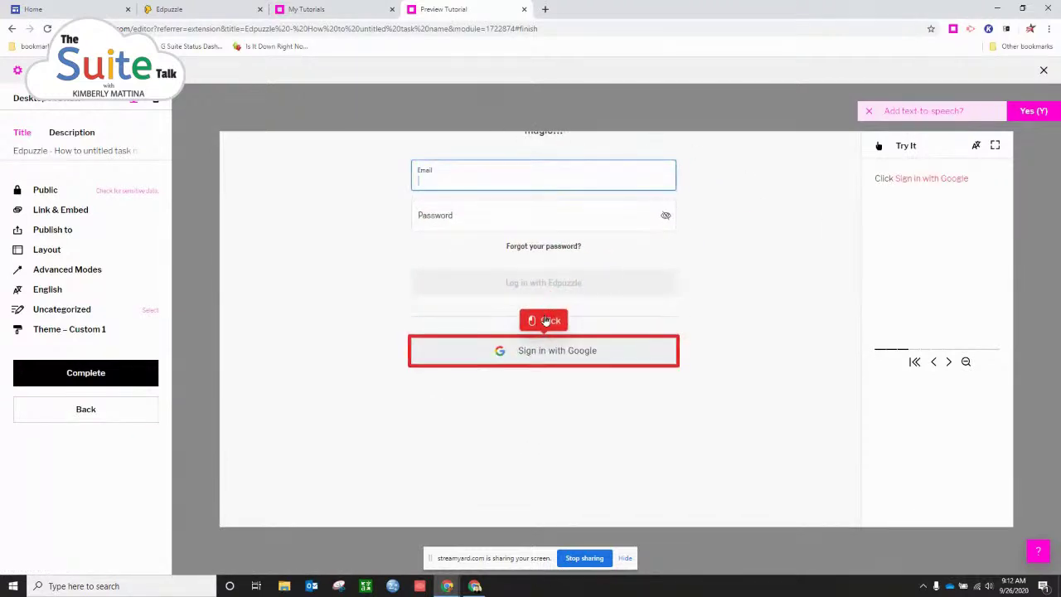
{"action": "left_click", "coordinate": [544, 317]}
{"action": "left_click", "coordinate": [498, 296]}
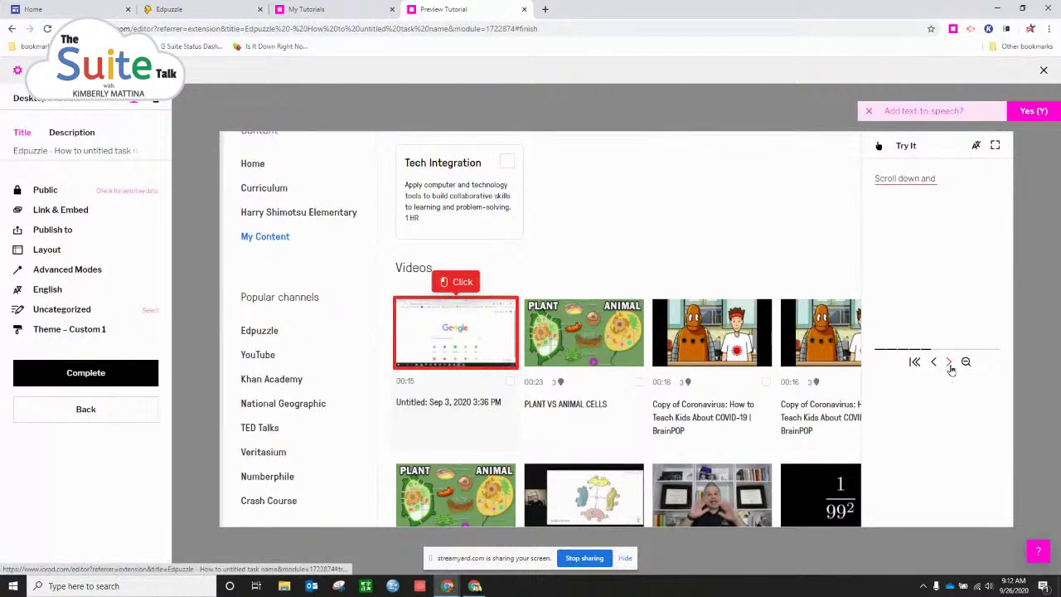
{"action": "left_click", "coordinate": [949, 365]}
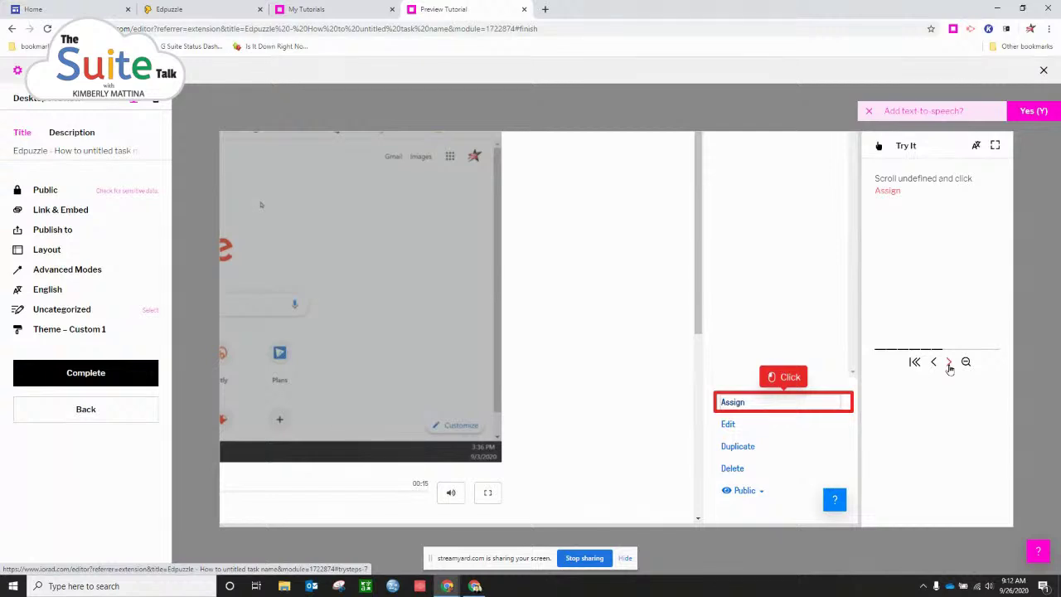
- Review the tutorial's steps as a scrollable list in View It mode and play them as a video in Watch It mode
{"action": "left_click", "coordinate": [906, 147]}
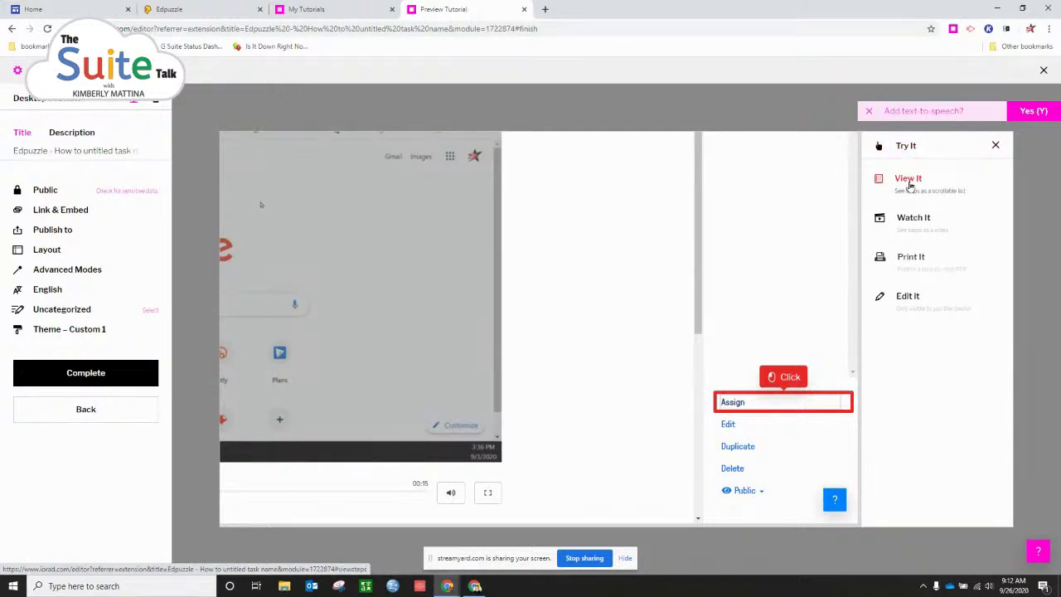
{"action": "left_click", "coordinate": [909, 183]}
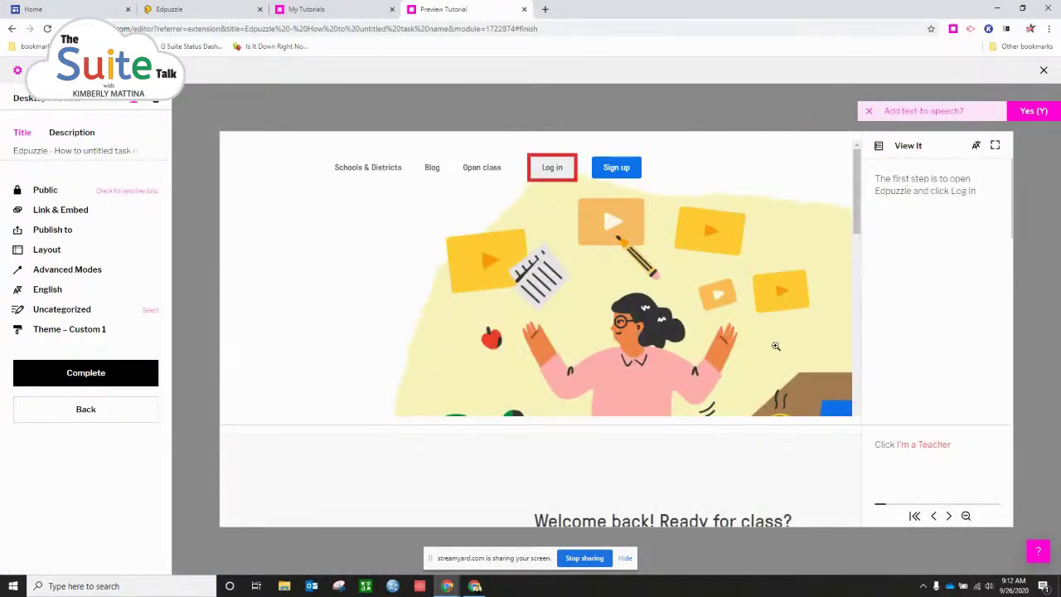
{"action": "scroll", "coordinate": [776, 346], "scroll_direction": "down", "scroll_amount": 8}
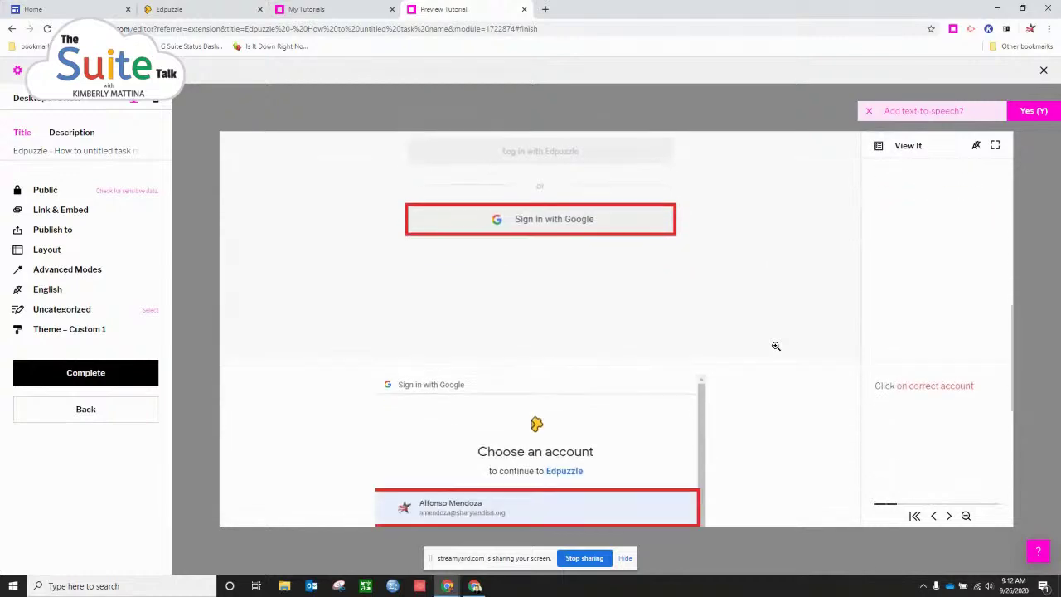
{"action": "scroll", "coordinate": [776, 346], "scroll_direction": "down", "scroll_amount": 5}
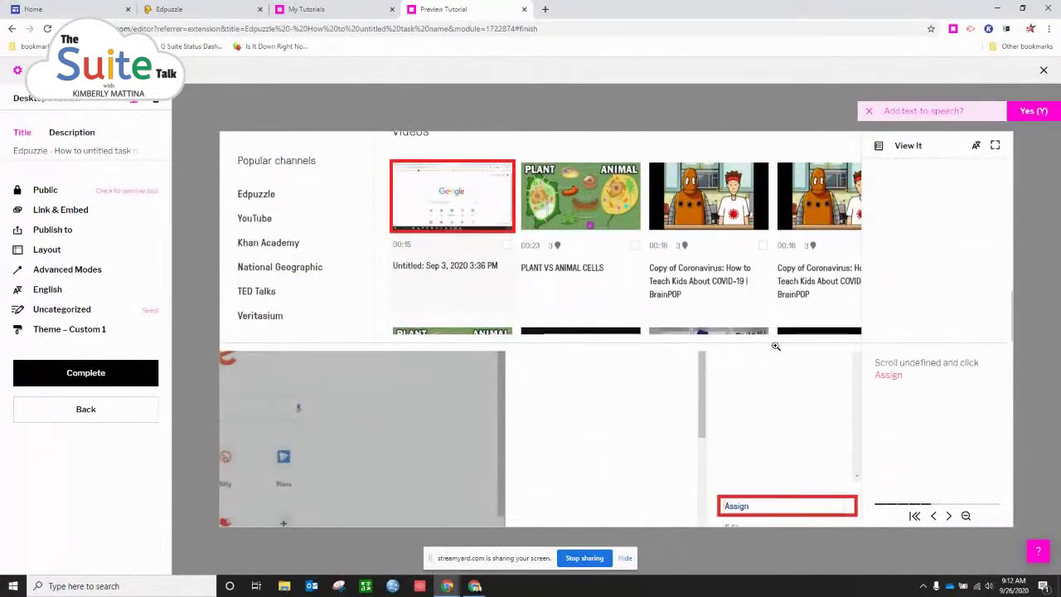
{"action": "scroll", "coordinate": [775, 345], "scroll_direction": "down", "scroll_amount": 3}
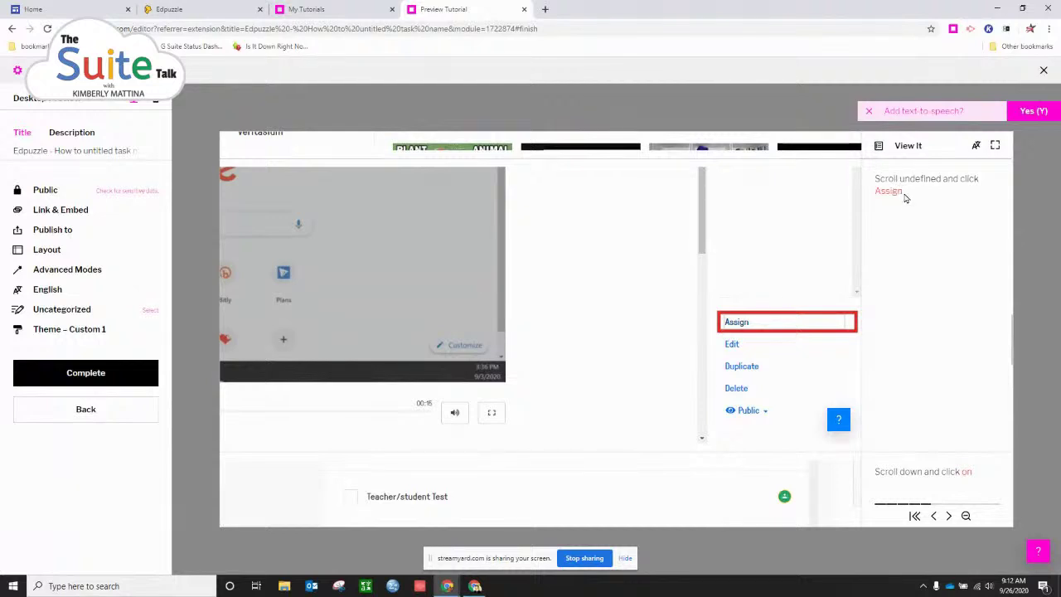
{"action": "scroll", "coordinate": [602, 359], "scroll_direction": "down", "scroll_amount": 4}
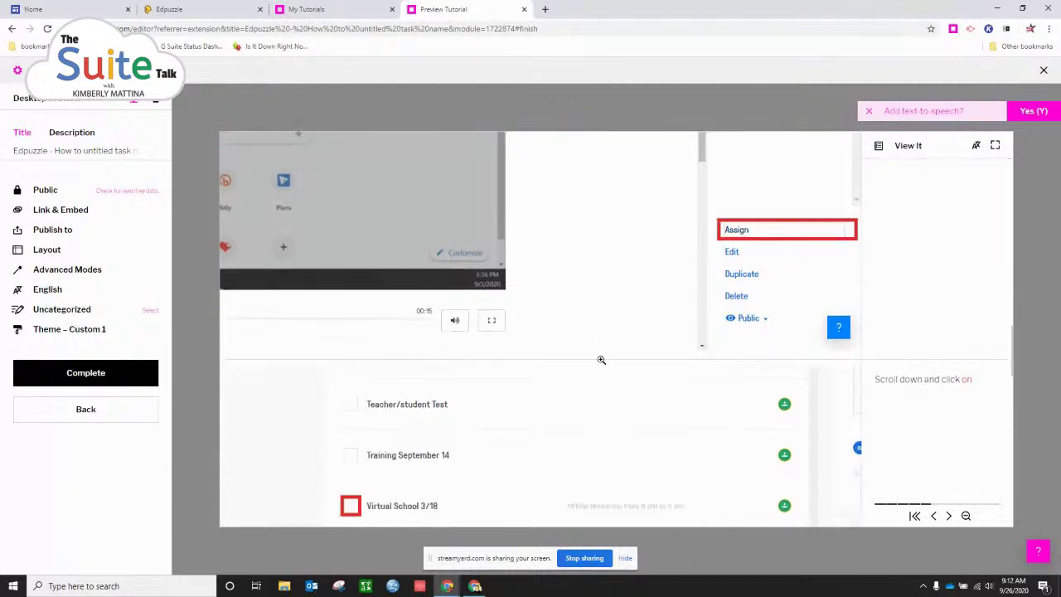
{"action": "left_click", "coordinate": [905, 154]}
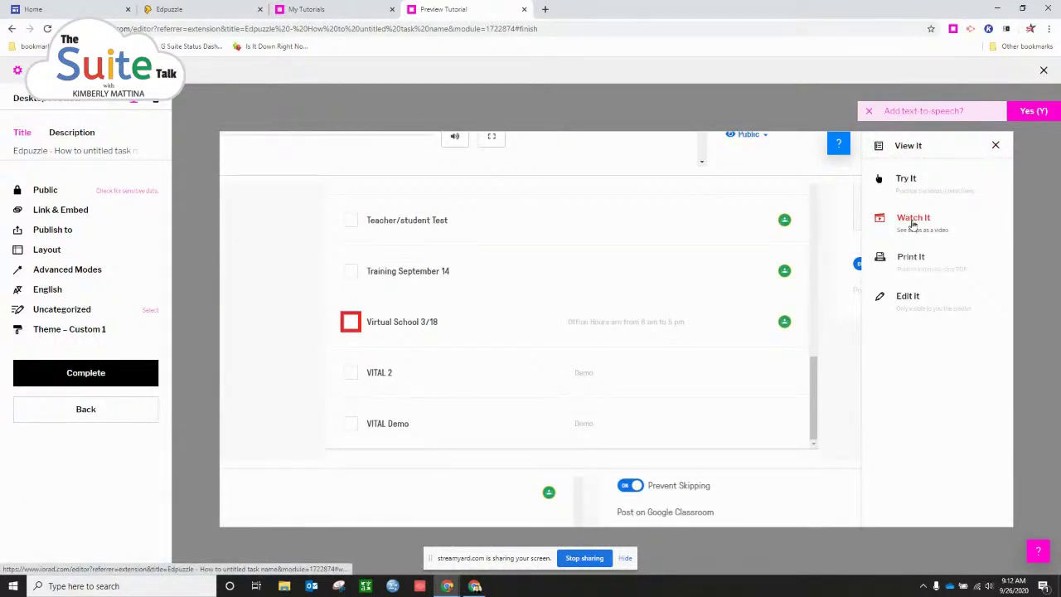
{"action": "left_click", "coordinate": [913, 220]}
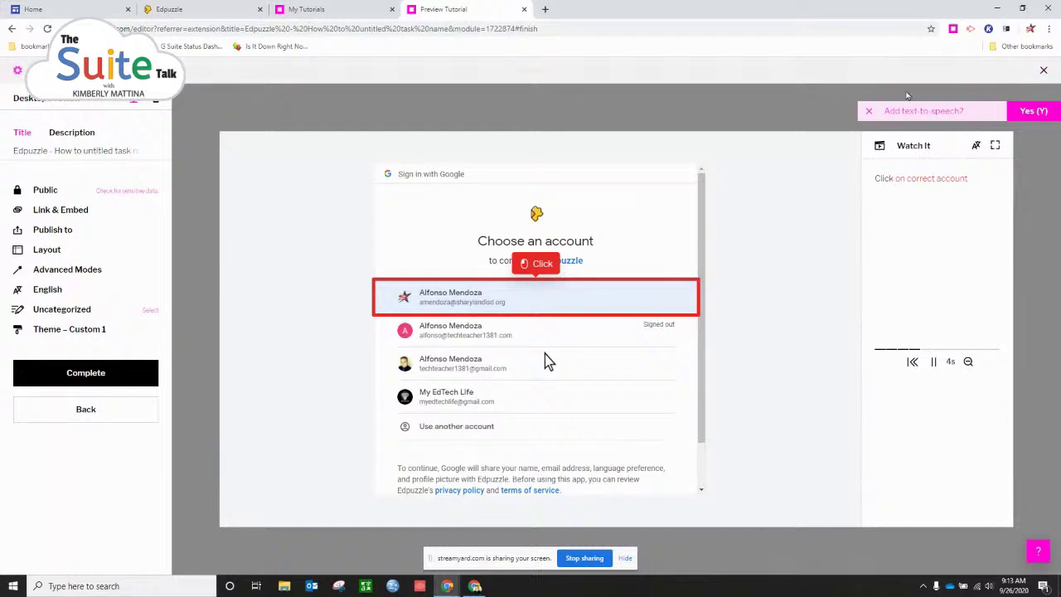
- Generate a portrait PDF of the tutorial with Print It and save it to the Downloads folder
{"action": "left_click", "coordinate": [920, 145]}
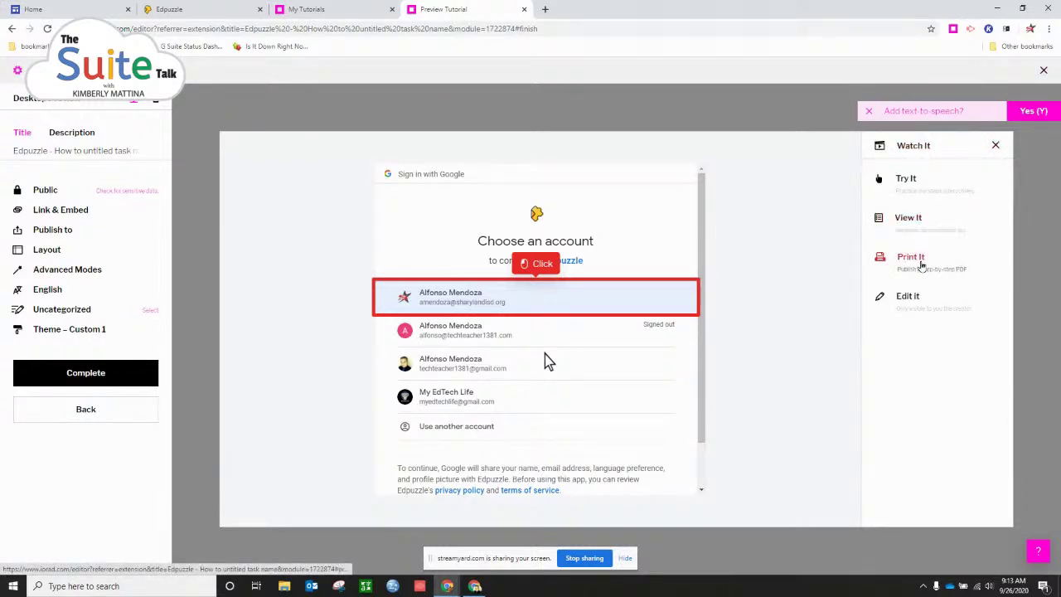
{"action": "left_click", "coordinate": [919, 258]}
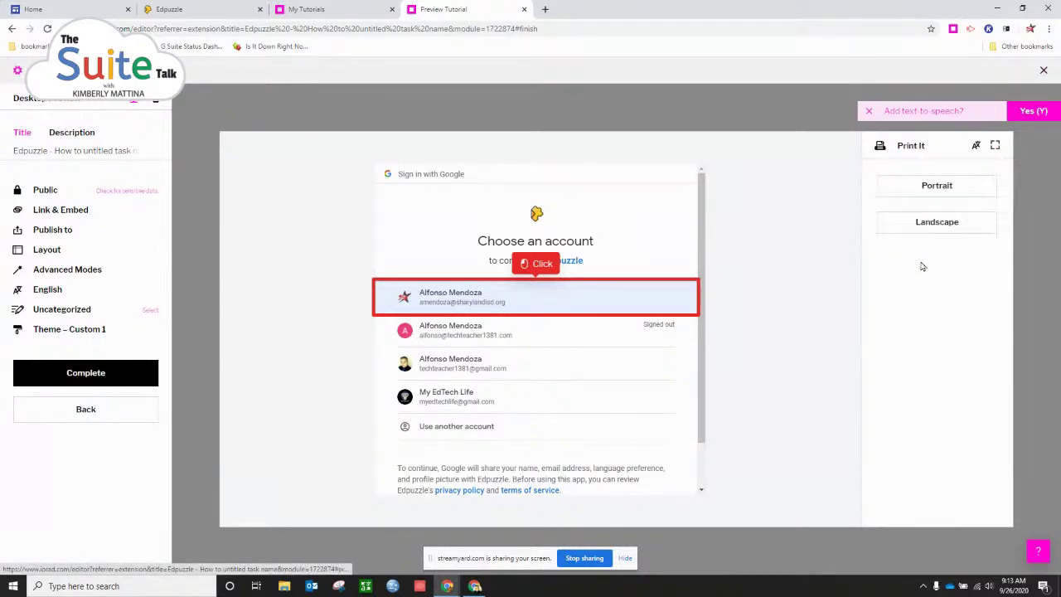
{"action": "left_click", "coordinate": [929, 194]}
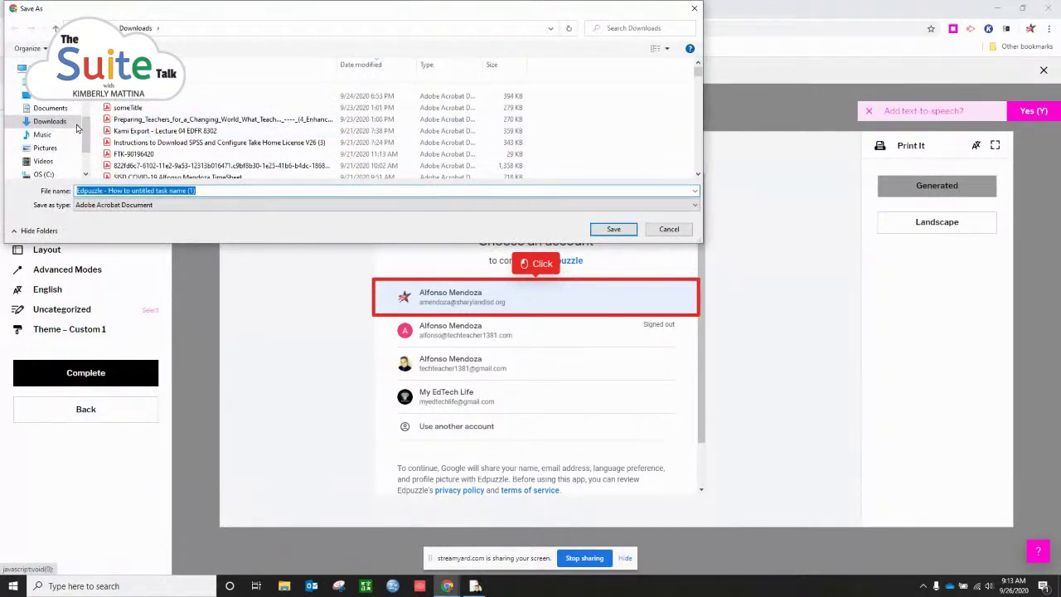
{"action": "left_click", "coordinate": [613, 229]}
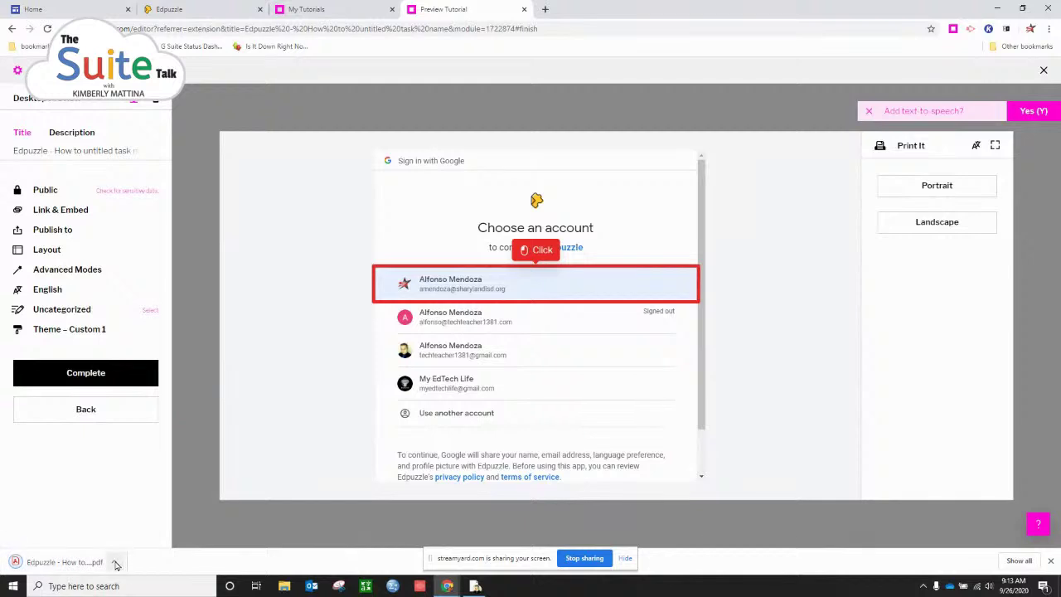
- Open the downloaded portrait PDF and review the layout of its numbered steps and screenshots through step 8
{"action": "left_click", "coordinate": [114, 562]}
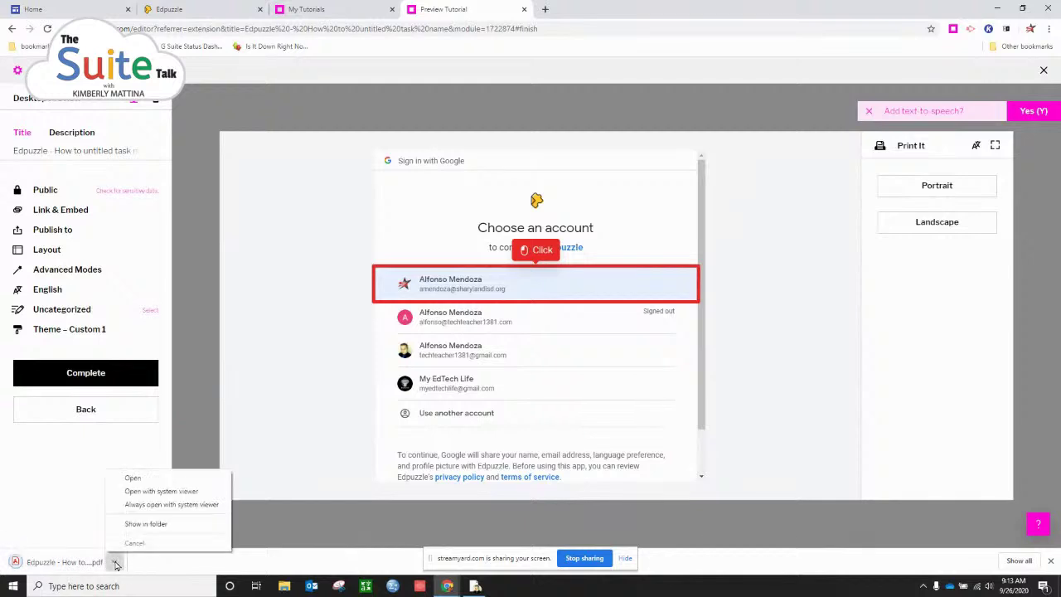
{"action": "left_click", "coordinate": [133, 478]}
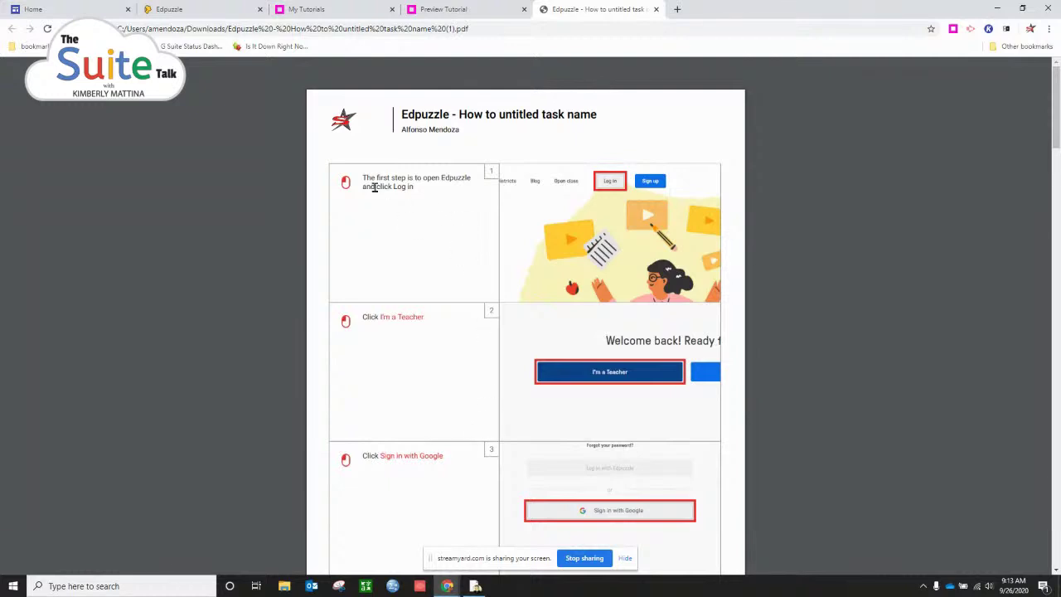
{"action": "scroll", "coordinate": [606, 332], "scroll_direction": "down", "scroll_amount": 3}
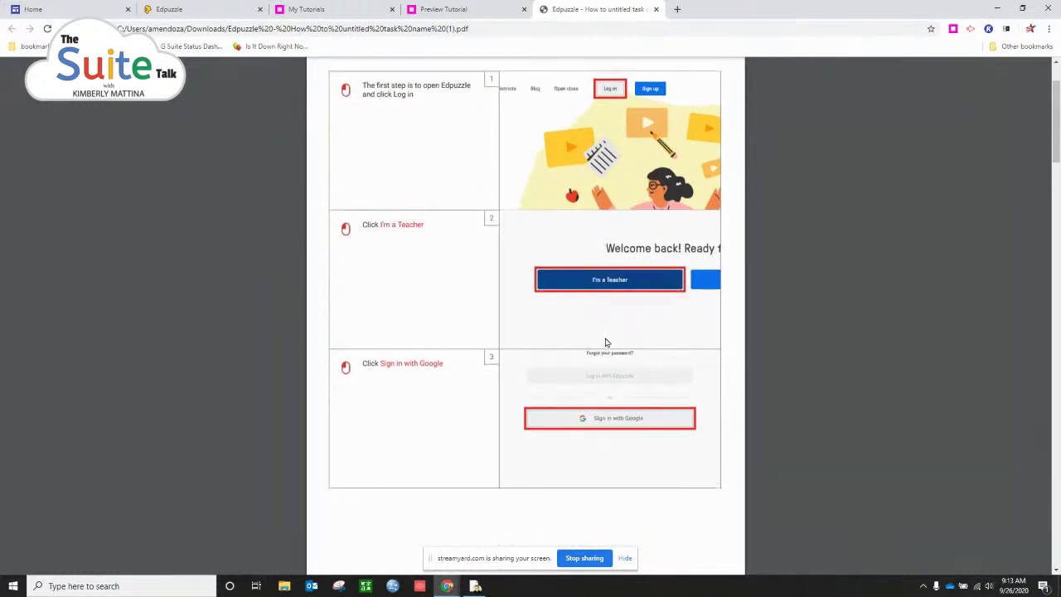
{"action": "scroll", "coordinate": [605, 342], "scroll_direction": "down", "scroll_amount": 1}
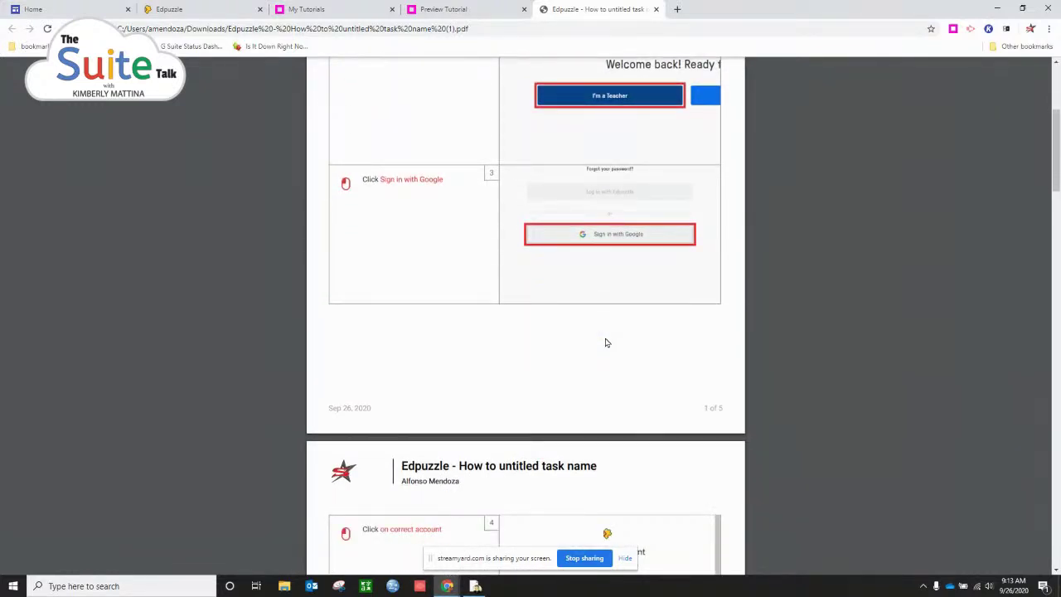
{"action": "scroll", "coordinate": [606, 342], "scroll_direction": "down", "scroll_amount": 3}
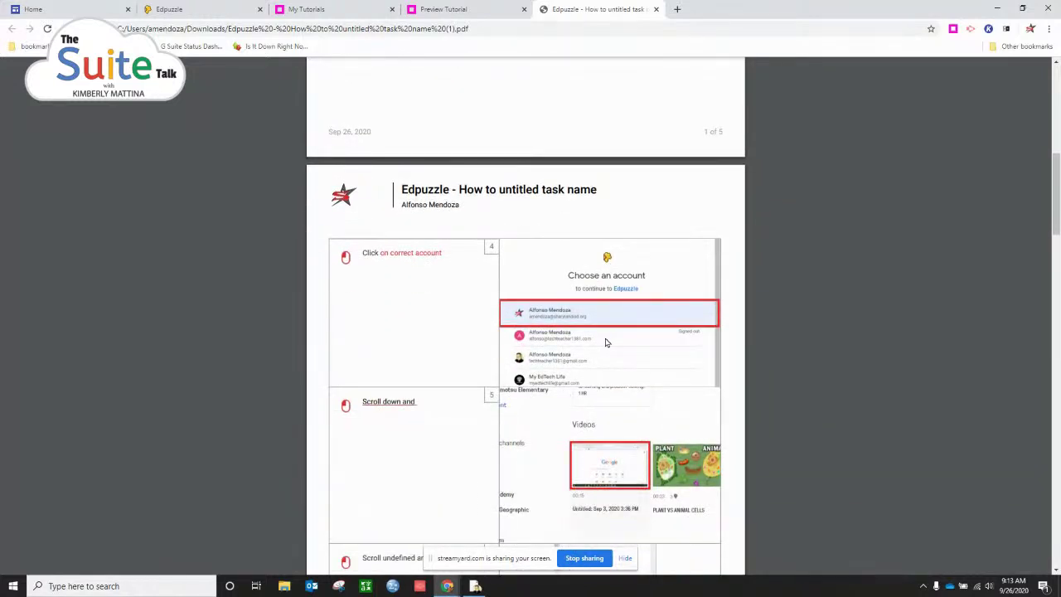
{"action": "scroll", "coordinate": [606, 343], "scroll_direction": "down", "scroll_amount": 2}
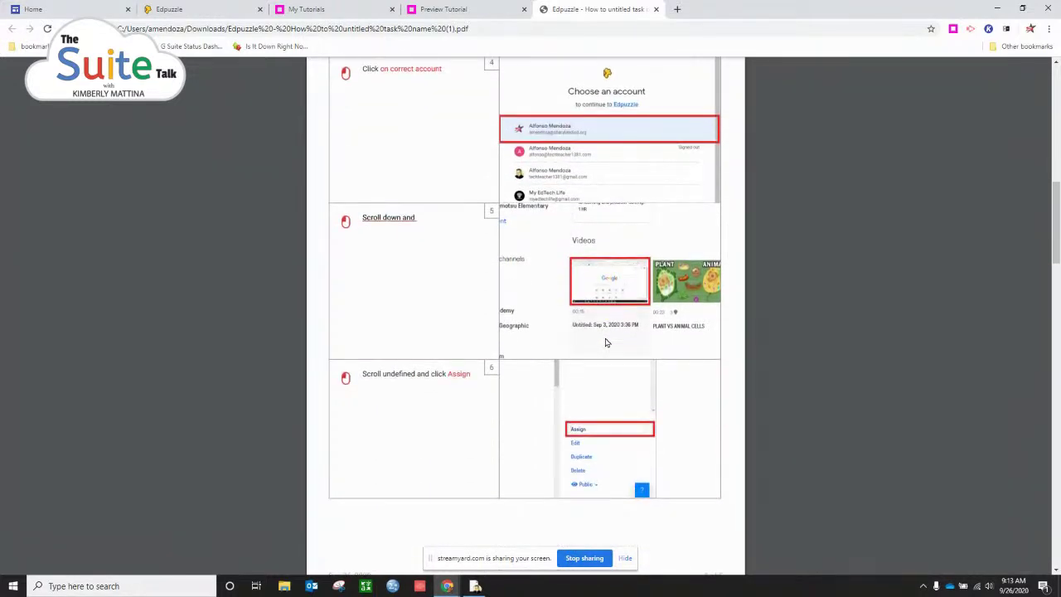
{"action": "scroll", "coordinate": [605, 342], "scroll_direction": "down", "scroll_amount": 3}
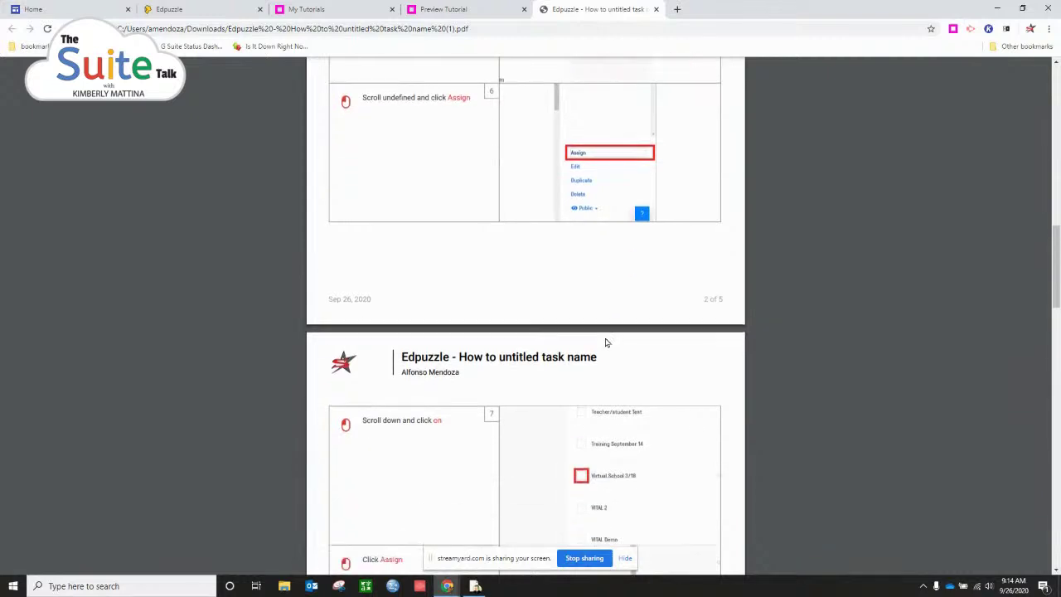
{"action": "scroll", "coordinate": [606, 342], "scroll_direction": "down", "scroll_amount": 2}
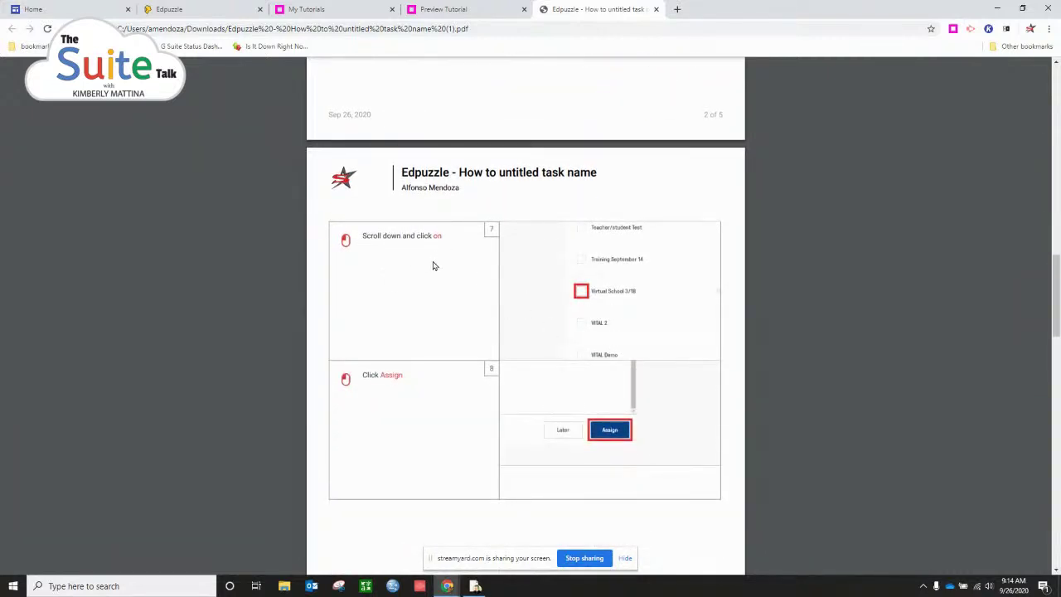
{"action": "scroll", "coordinate": [576, 420], "scroll_direction": "down", "scroll_amount": 2}
{"action": "scroll", "coordinate": [589, 387], "scroll_direction": "up", "scroll_amount": 7}
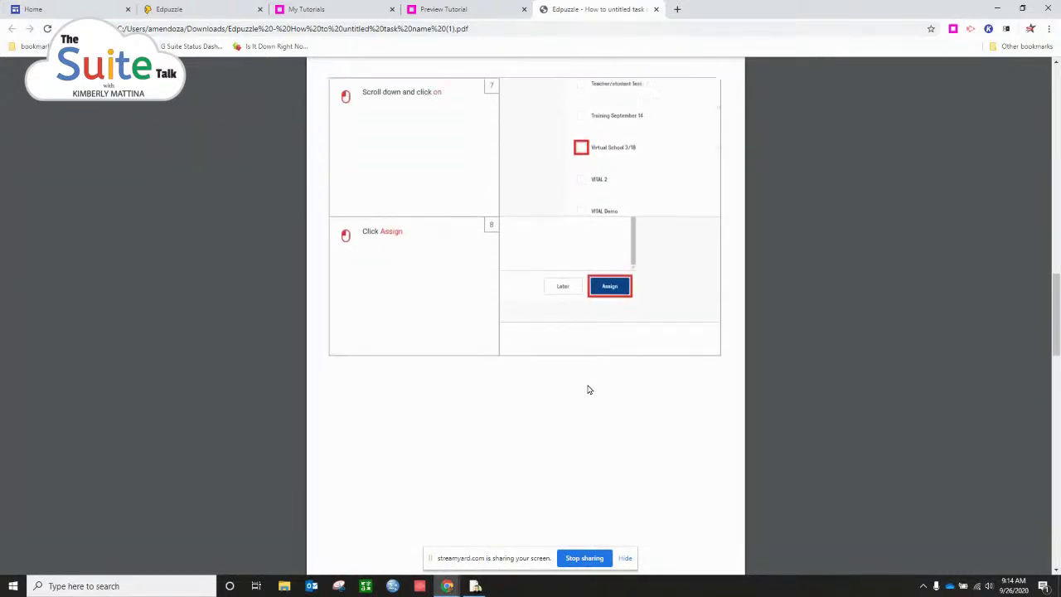
{"action": "scroll", "coordinate": [588, 388], "scroll_direction": "up", "scroll_amount": 5}
- Return to the Preview Tutorial tab and show the tutorial in View It mode
{"action": "left_click", "coordinate": [475, 8]}
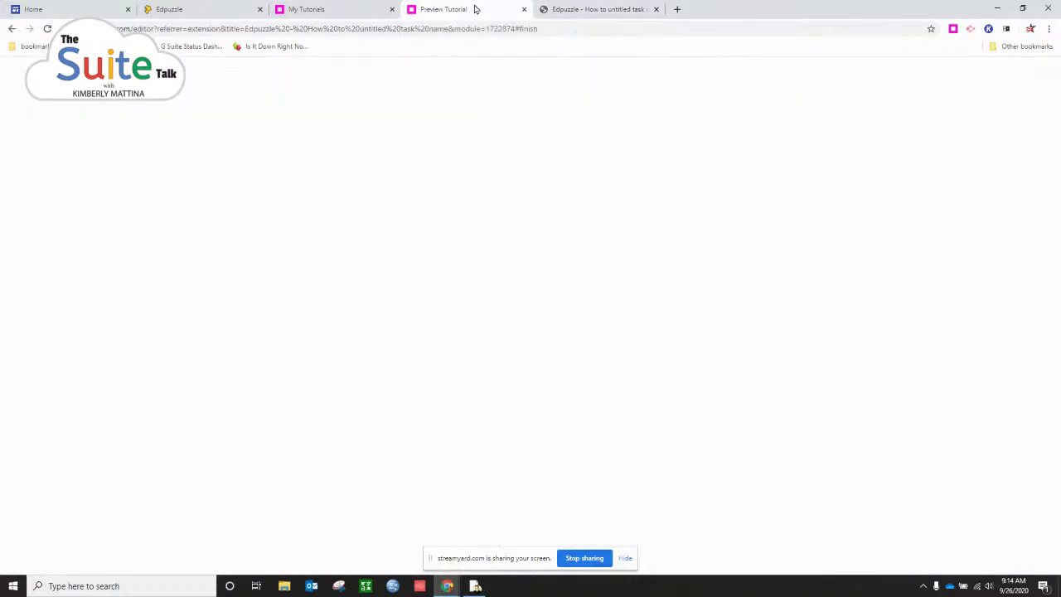
{"action": "left_click", "coordinate": [899, 152]}
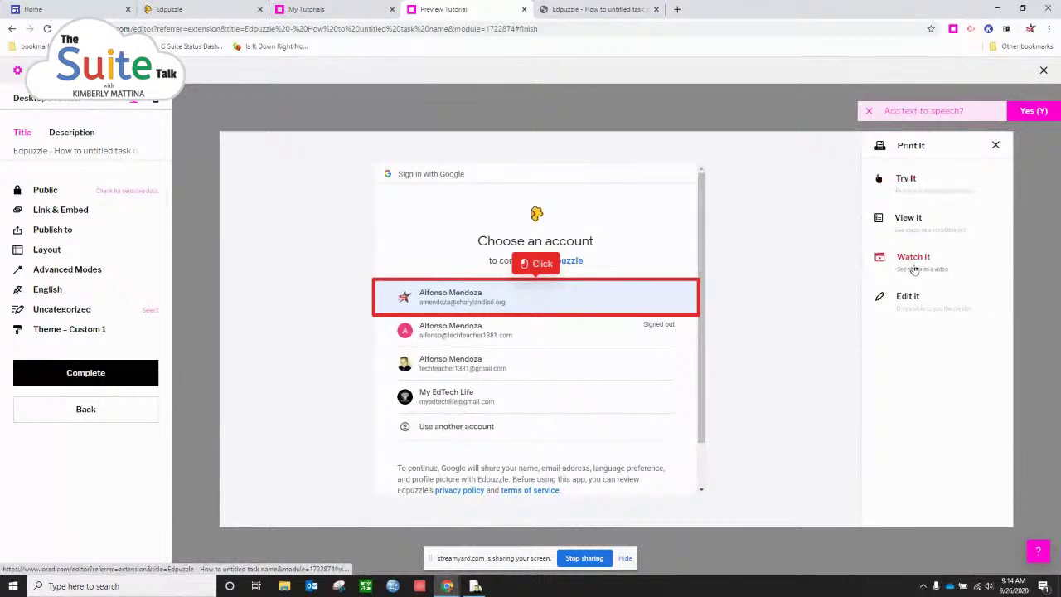
{"action": "left_click", "coordinate": [909, 220]}
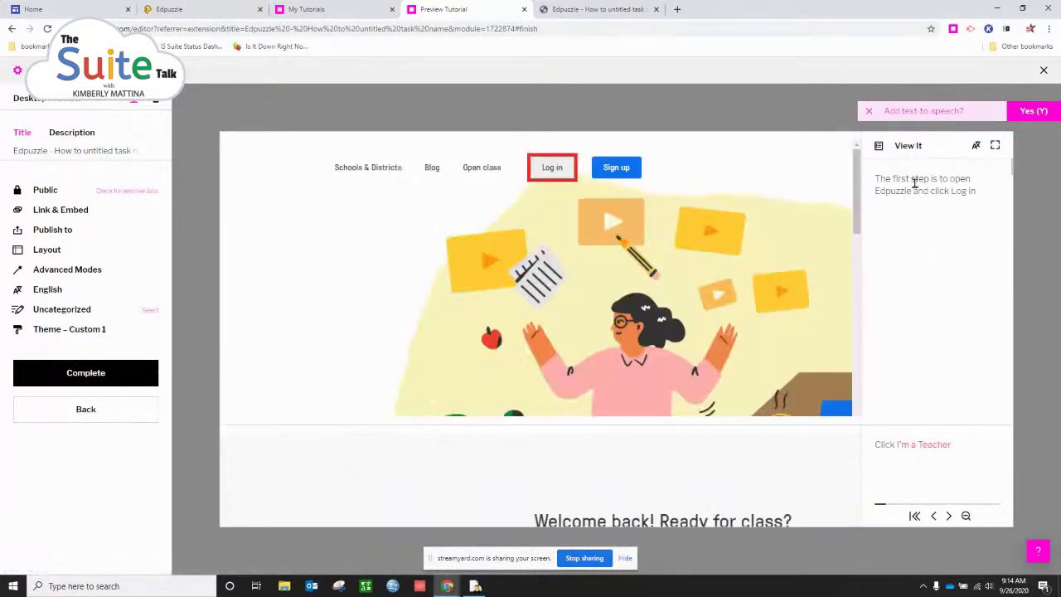
- Generate a landscape PDF of the tutorial with Print It and save it to the Downloads folder
{"action": "mouse_move", "coordinate": [882, 154]}
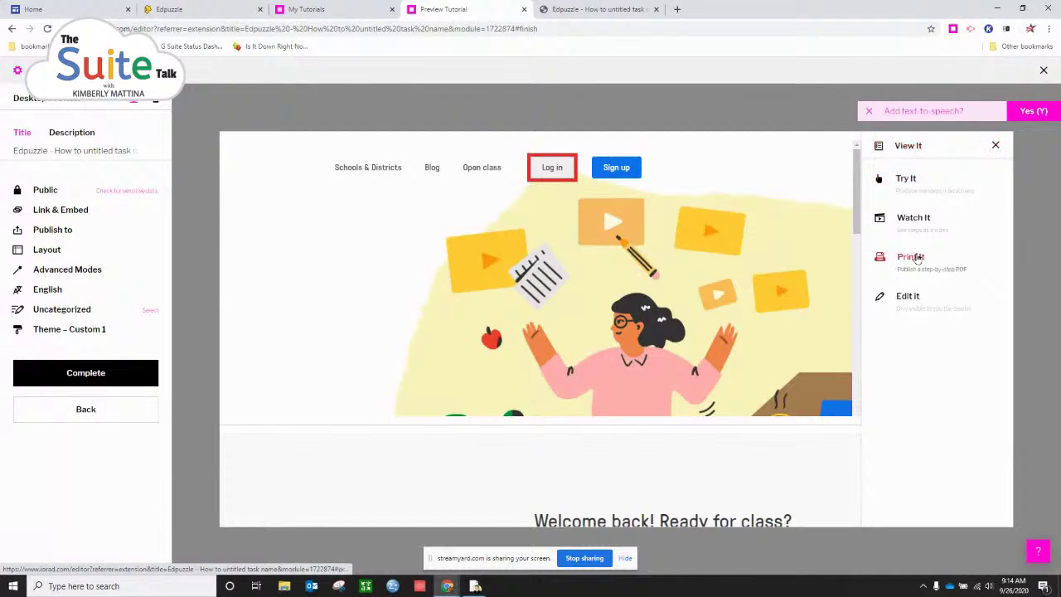
{"action": "left_click", "coordinate": [912, 257]}
{"action": "left_click", "coordinate": [931, 229]}
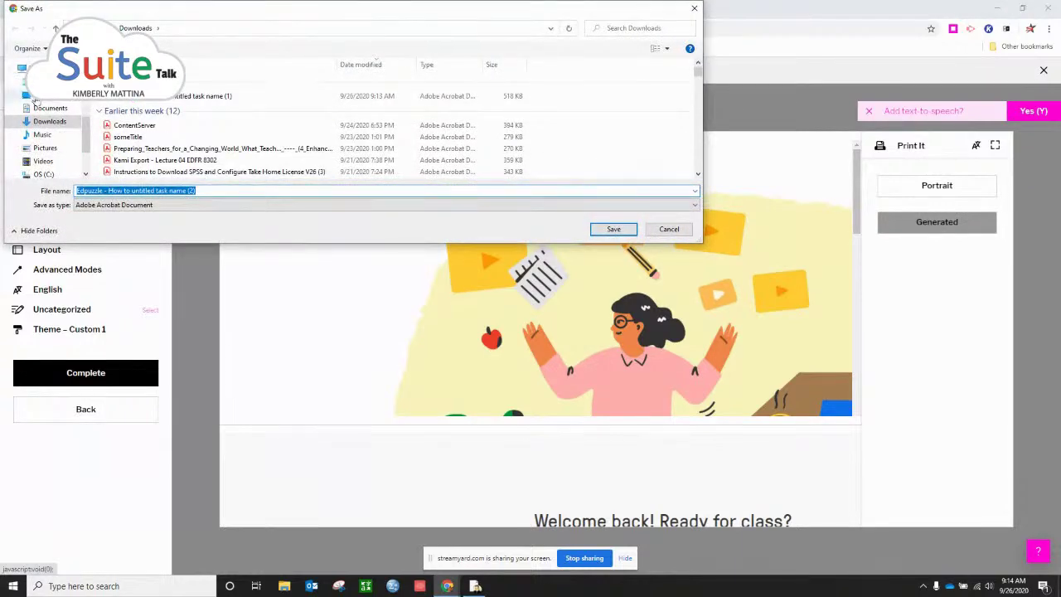
{"action": "left_click", "coordinate": [614, 228]}
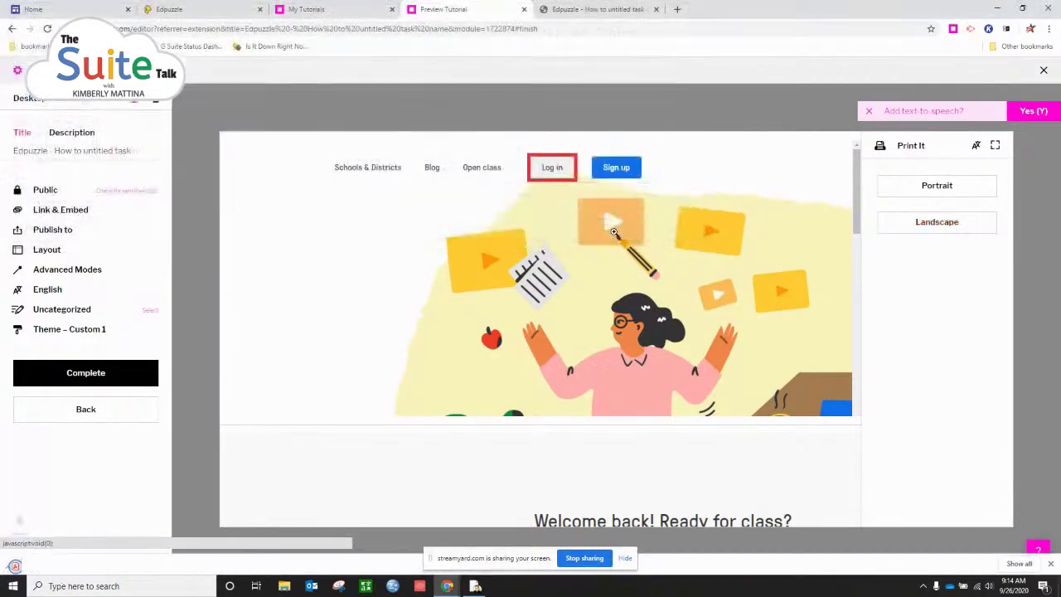
- Open the downloaded landscape PDF and review its one-step-per-page layout through page 3
{"action": "left_click", "coordinate": [116, 563]}
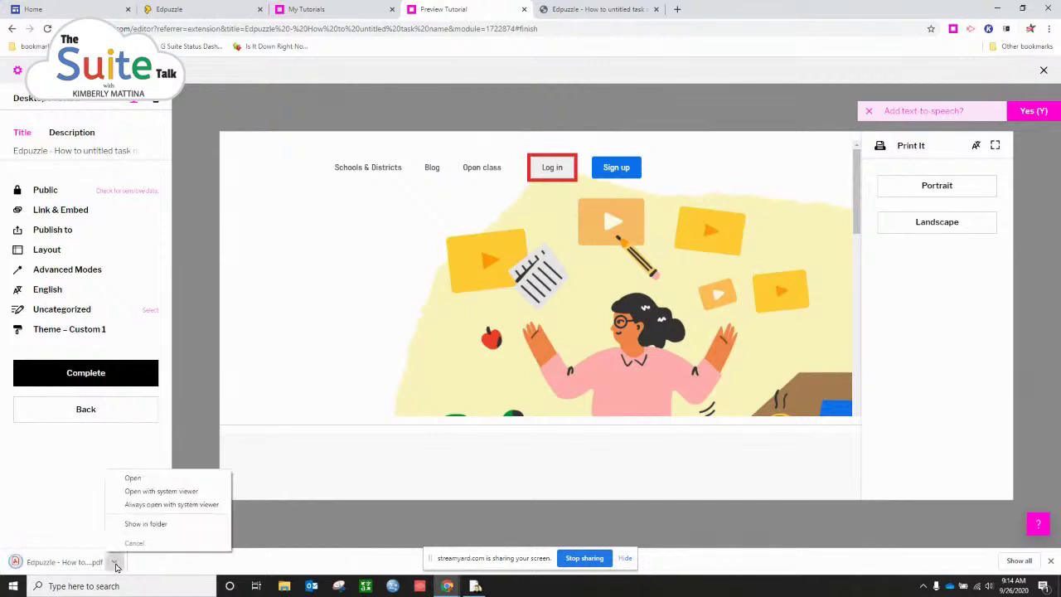
{"action": "left_click", "coordinate": [132, 480]}
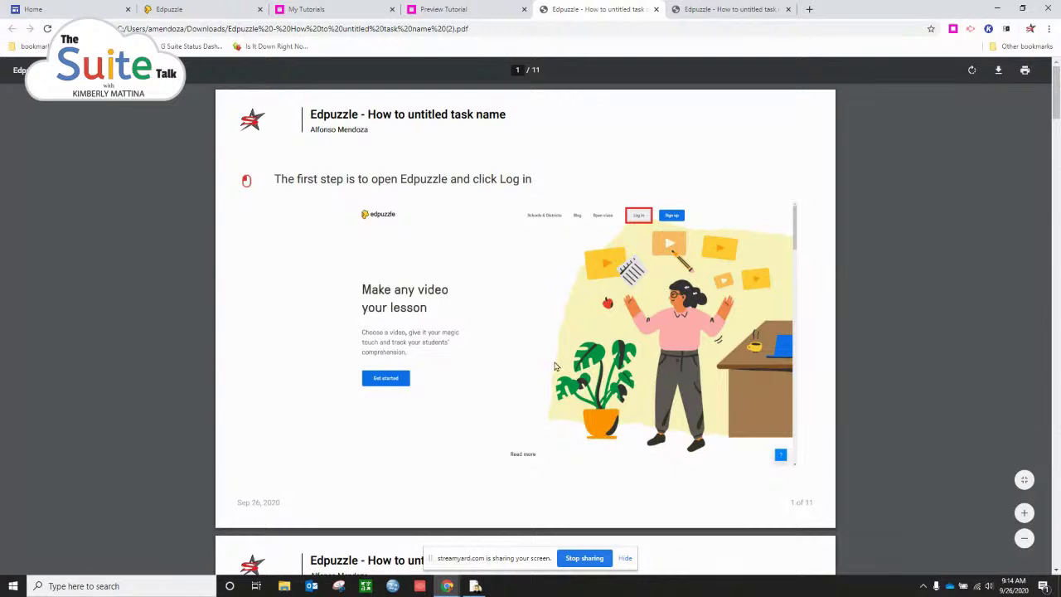
{"action": "scroll", "coordinate": [557, 366], "scroll_direction": "down", "scroll_amount": 5}
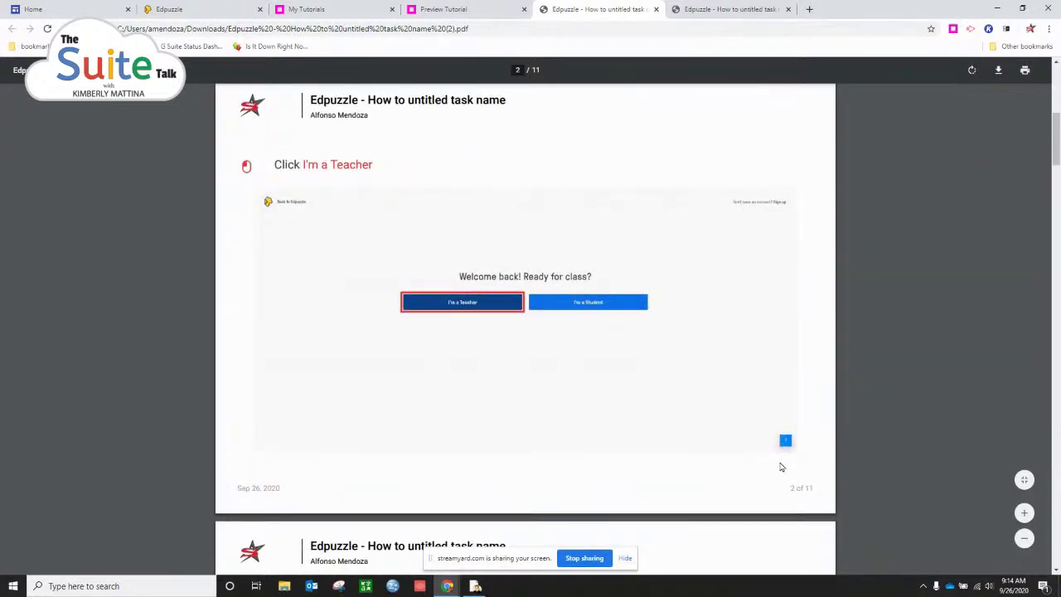
{"action": "scroll", "coordinate": [460, 412], "scroll_direction": "down", "scroll_amount": 1}
{"action": "scroll", "coordinate": [460, 411], "scroll_direction": "down", "scroll_amount": 5}
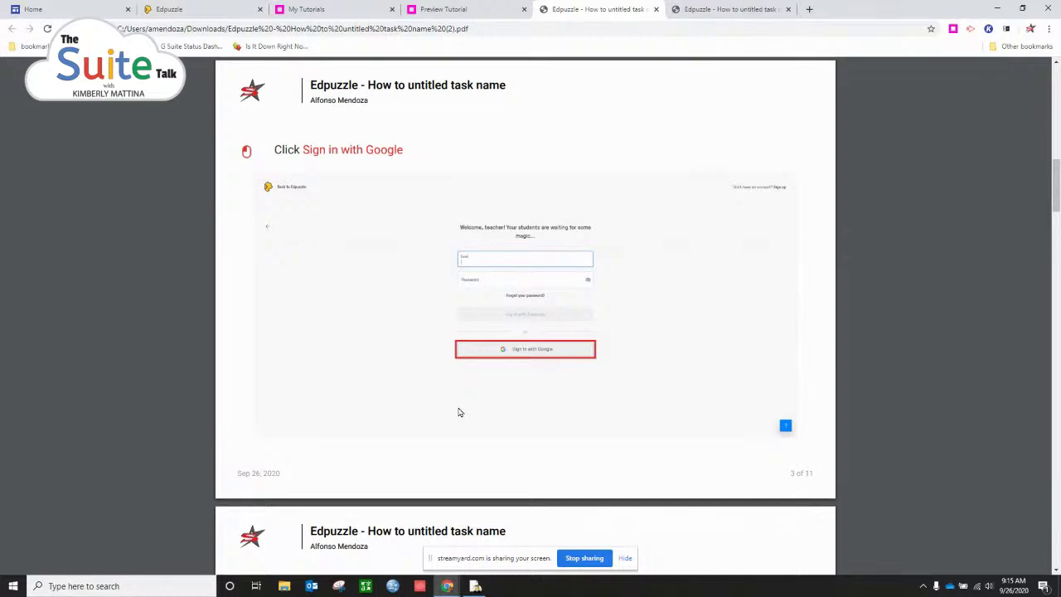
- Return to the Preview Tutorial tab and dismiss the text-to-speech suggestion
{"action": "left_click", "coordinate": [341, 8]}
{"action": "left_click", "coordinate": [481, 6]}
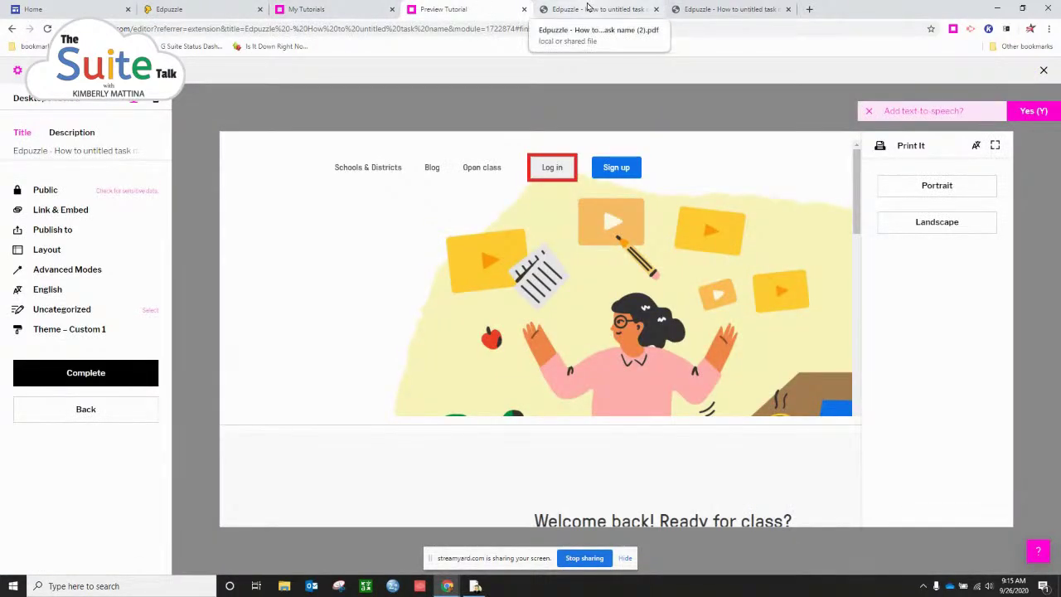
{"action": "left_click", "coordinate": [868, 111]}
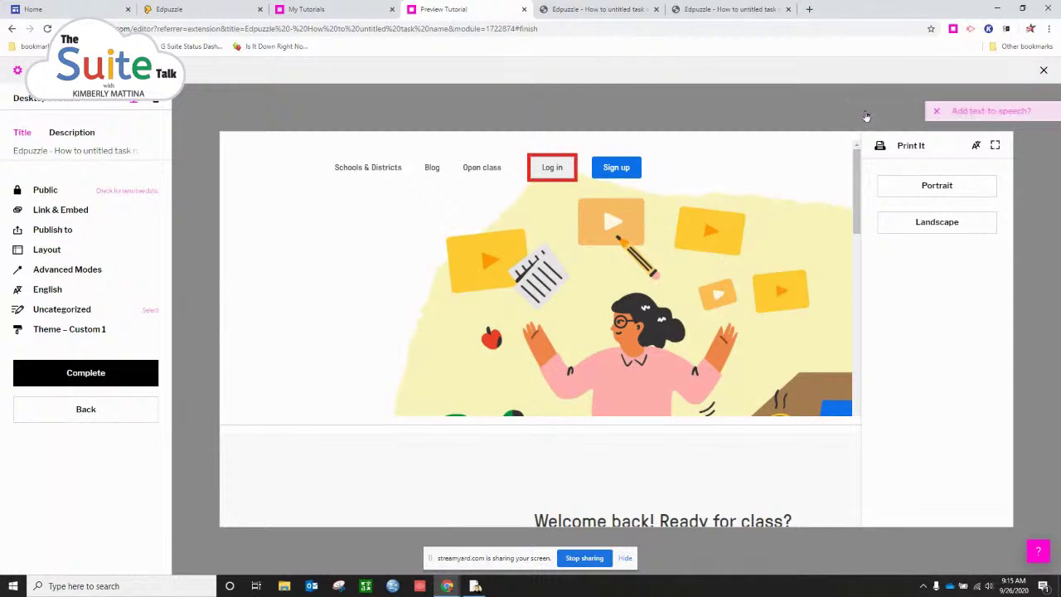
{"action": "left_click", "coordinate": [907, 150]}
{"action": "left_click", "coordinate": [906, 150]}
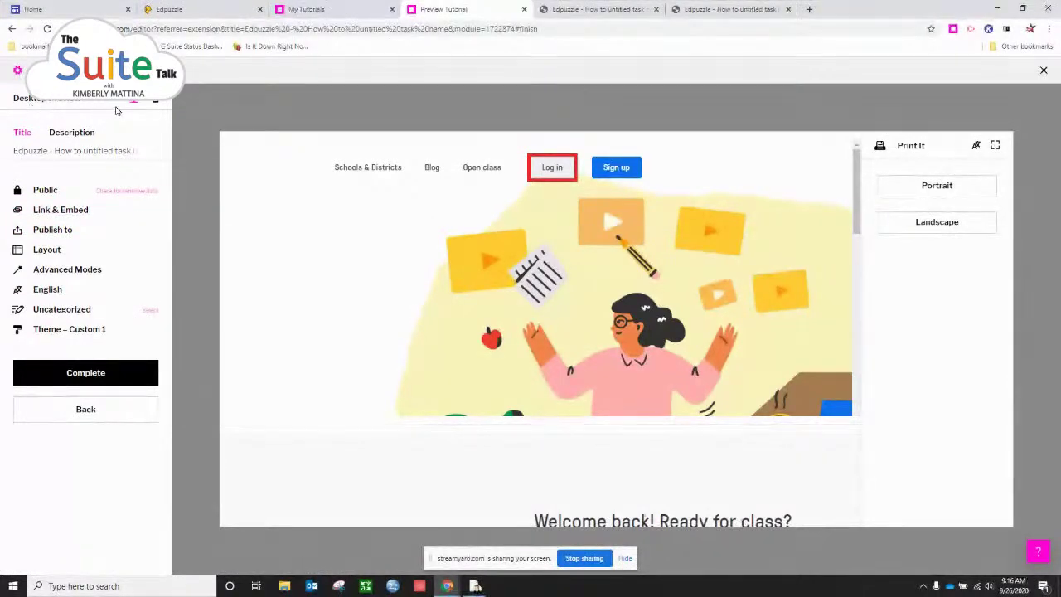
- Check the mobile preview by advancing Slide It to the third step and viewing it full screen, and return to the desktop preview
{"action": "left_click", "coordinate": [157, 104]}
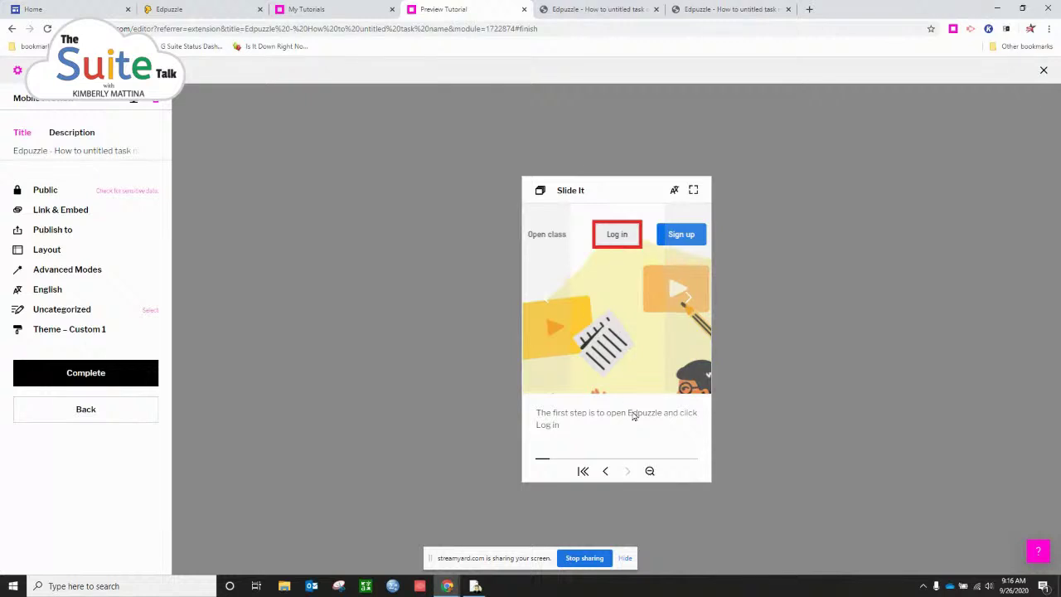
{"action": "left_click", "coordinate": [628, 471]}
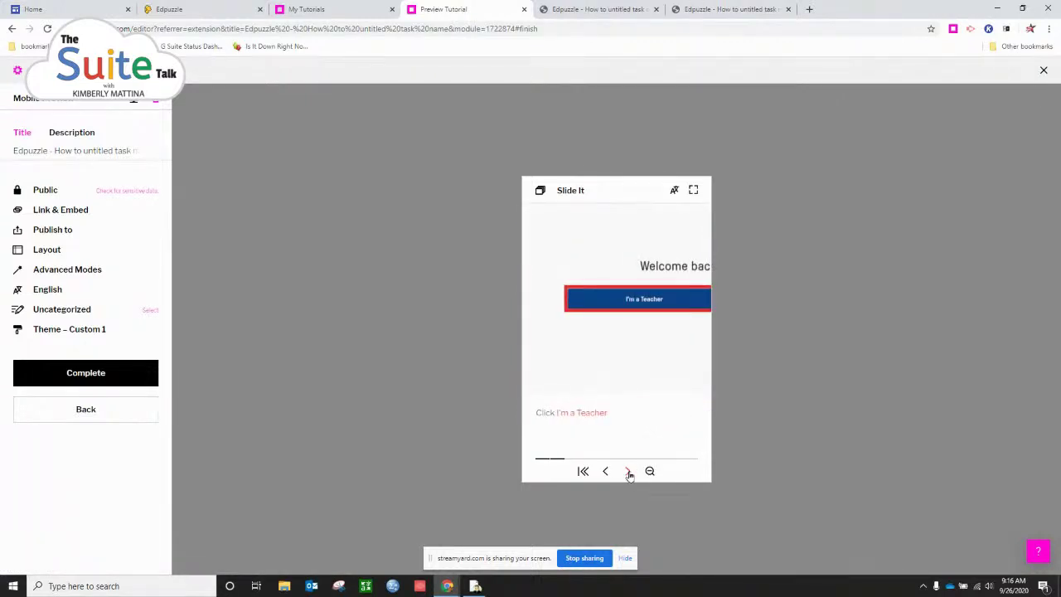
{"action": "left_click", "coordinate": [627, 471]}
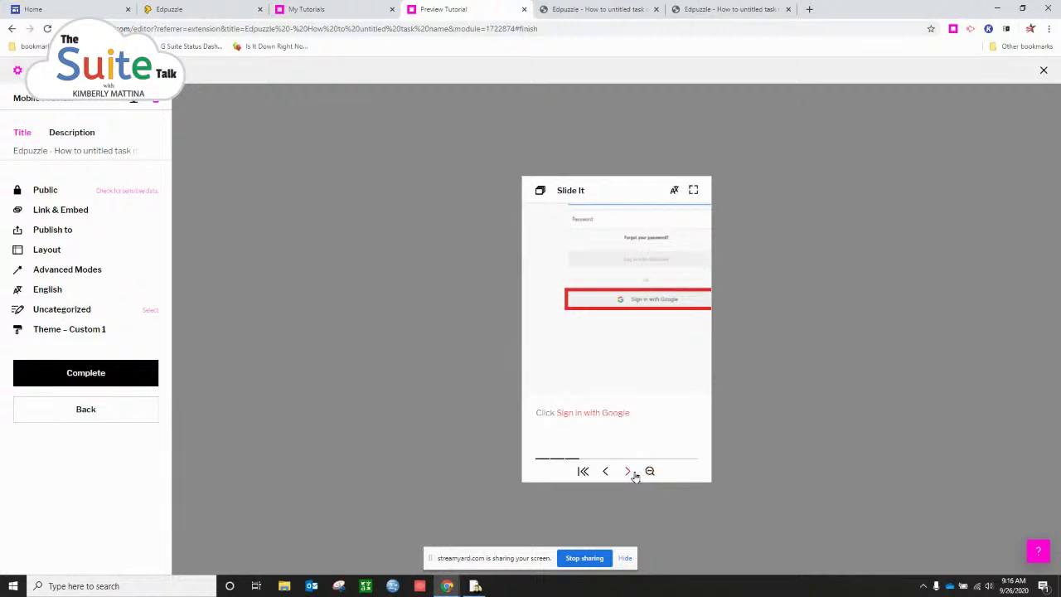
{"action": "left_click", "coordinate": [693, 190]}
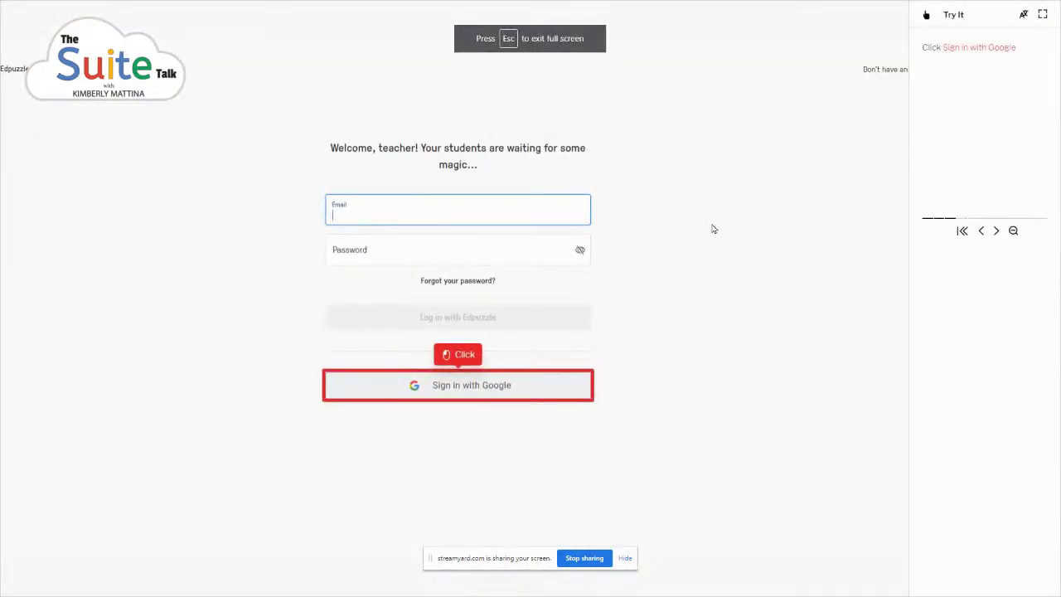
{"action": "left_click", "coordinate": [1043, 14]}
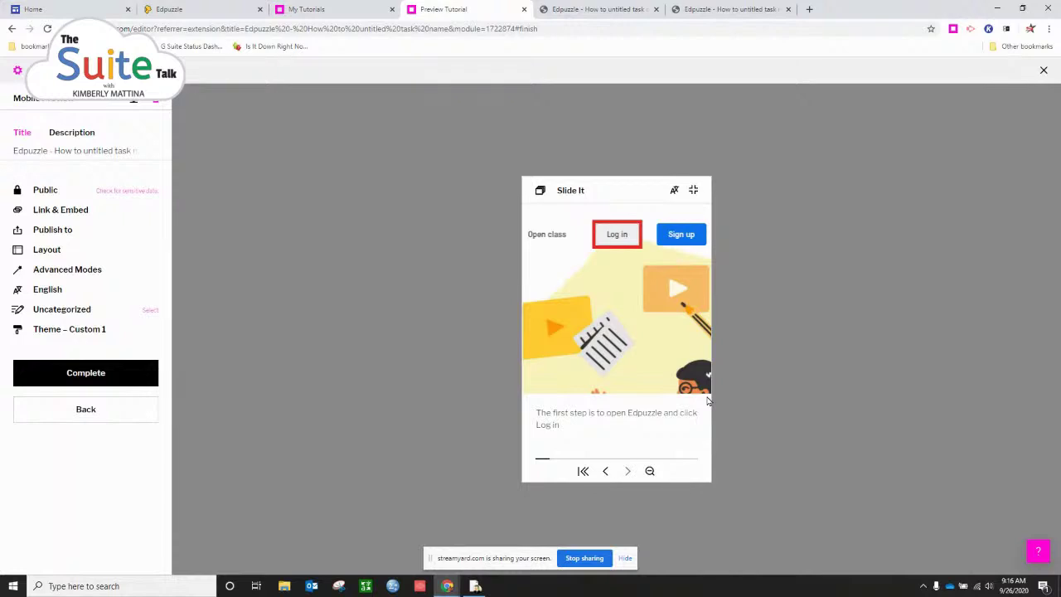
{"action": "left_click", "coordinate": [134, 100]}
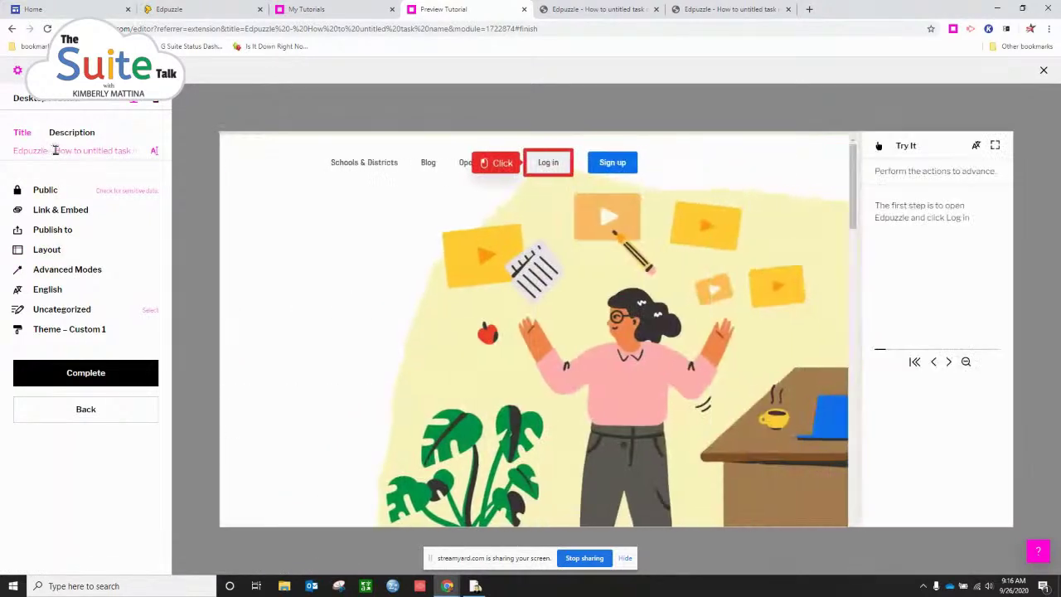
- Change the tutorial's title to "Edpuzzle - The Suite Talk"
{"action": "left_click_drag", "start_coordinate": [54, 150], "coordinate": [148, 160]}
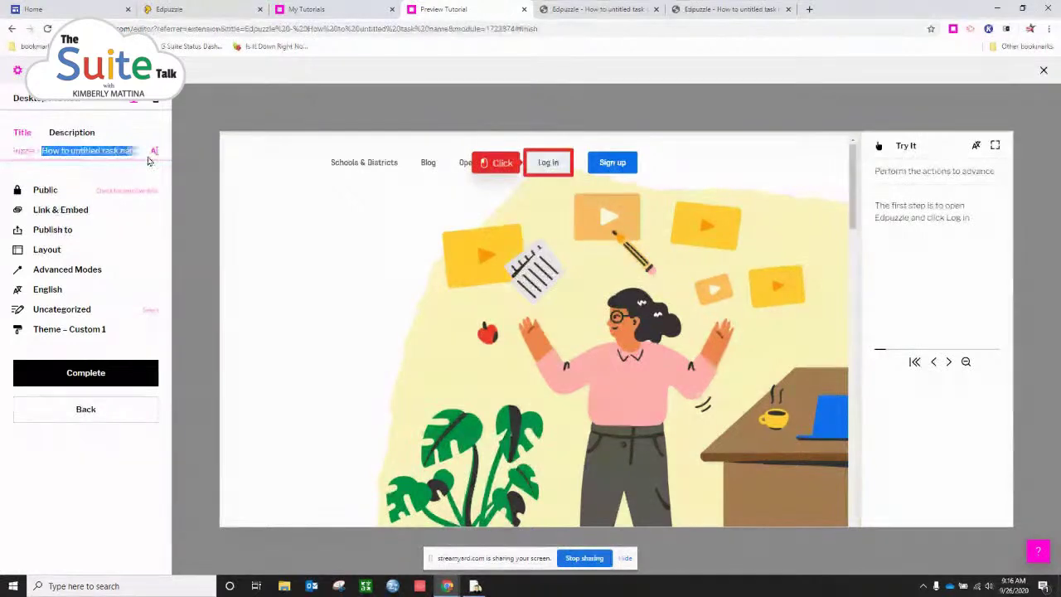
{"action": "left_click", "coordinate": [147, 158]}
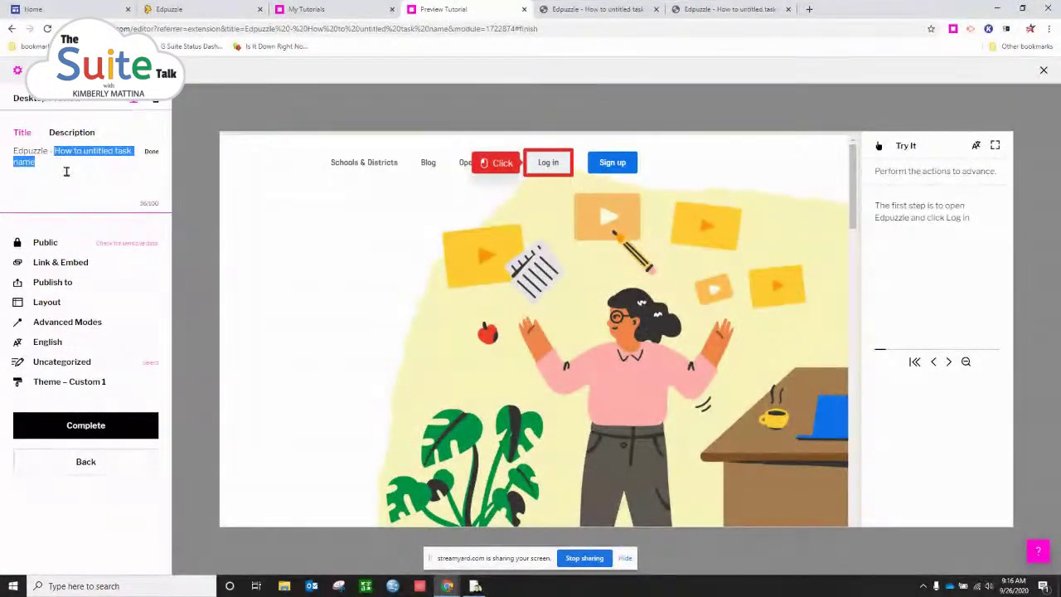
{"action": "type", "text": "The S"}
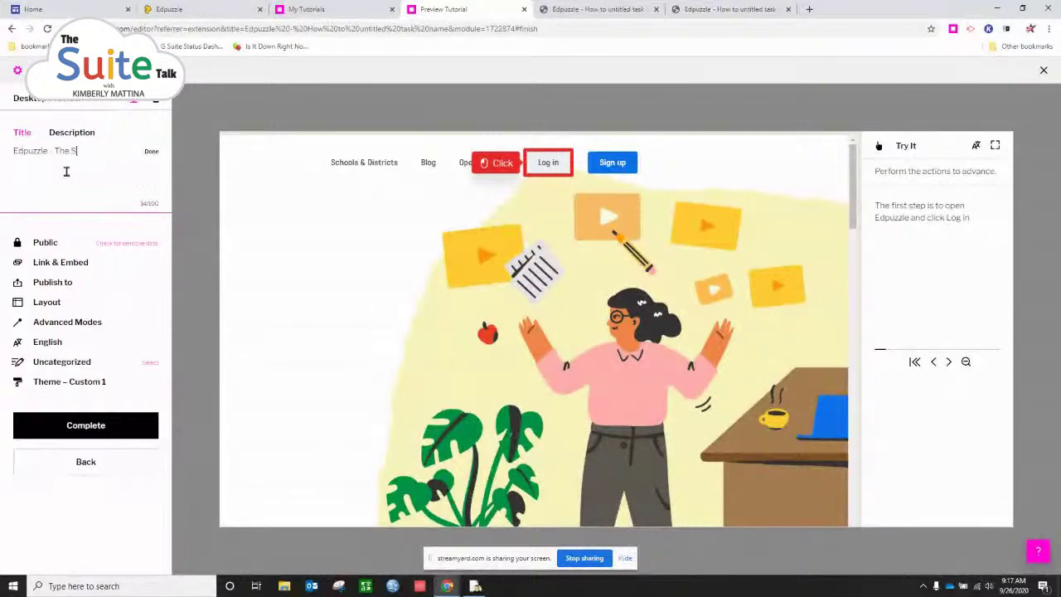
{"action": "type", "text": "uite Talk"}
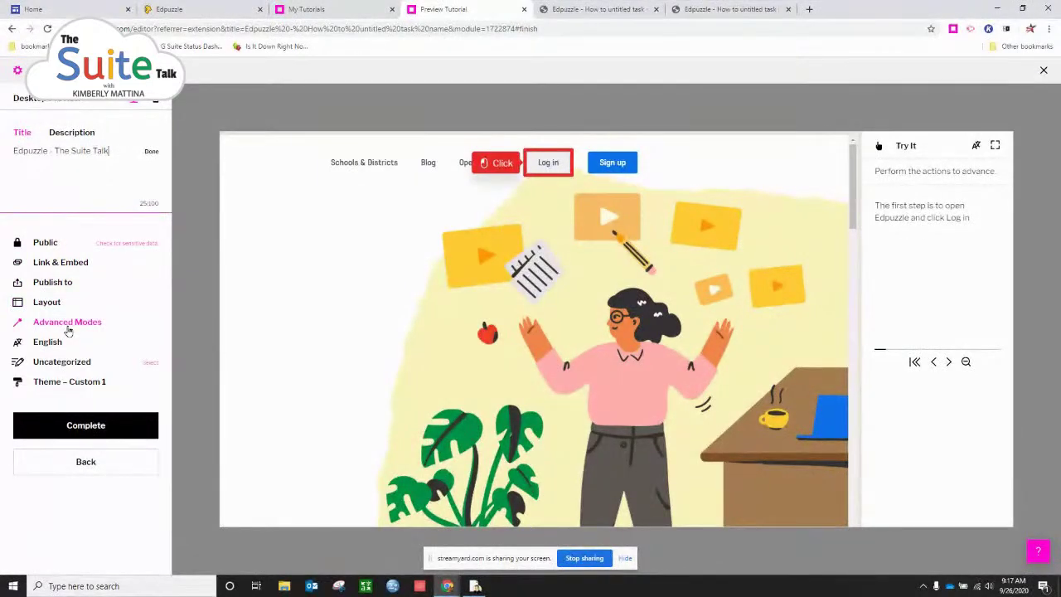
{"action": "left_click", "coordinate": [95, 428]}
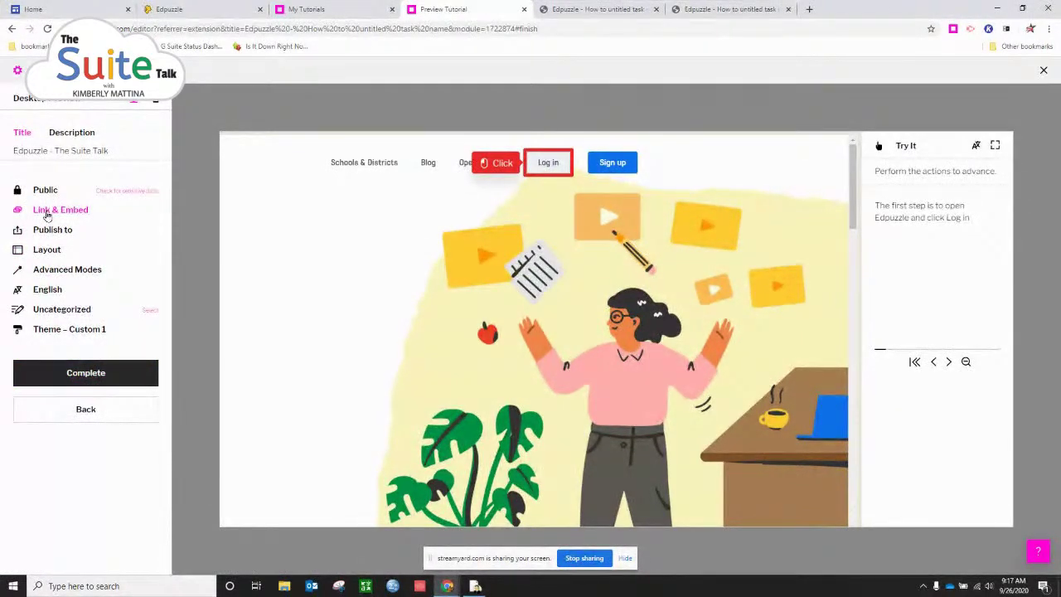
- Copy the tutorial's short link from Link & Embed and open it in the browser tab that holds the landscape PDF
{"action": "left_click", "coordinate": [47, 214]}
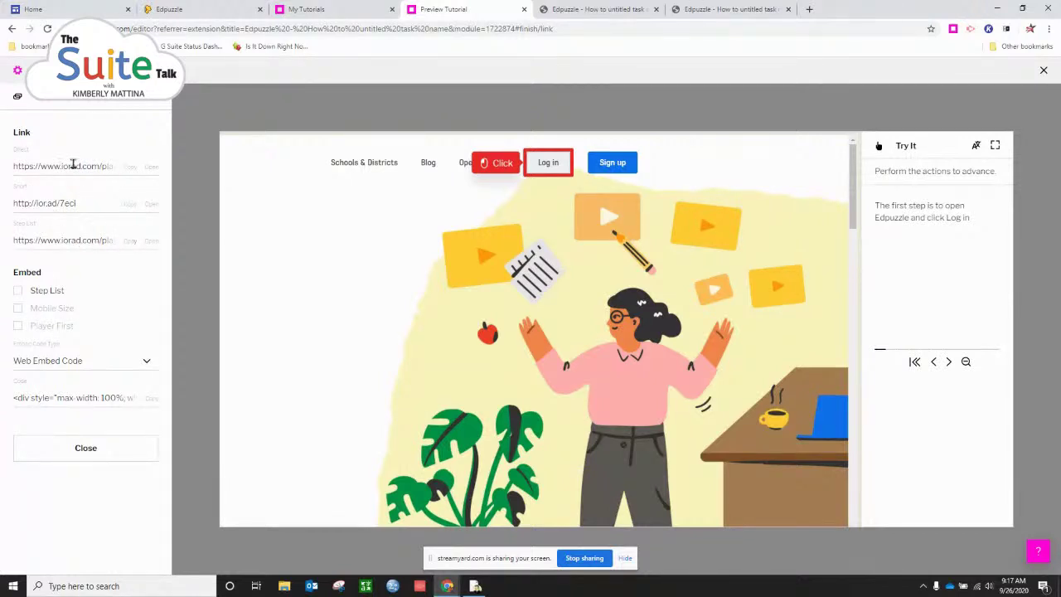
{"action": "left_click", "coordinate": [129, 204]}
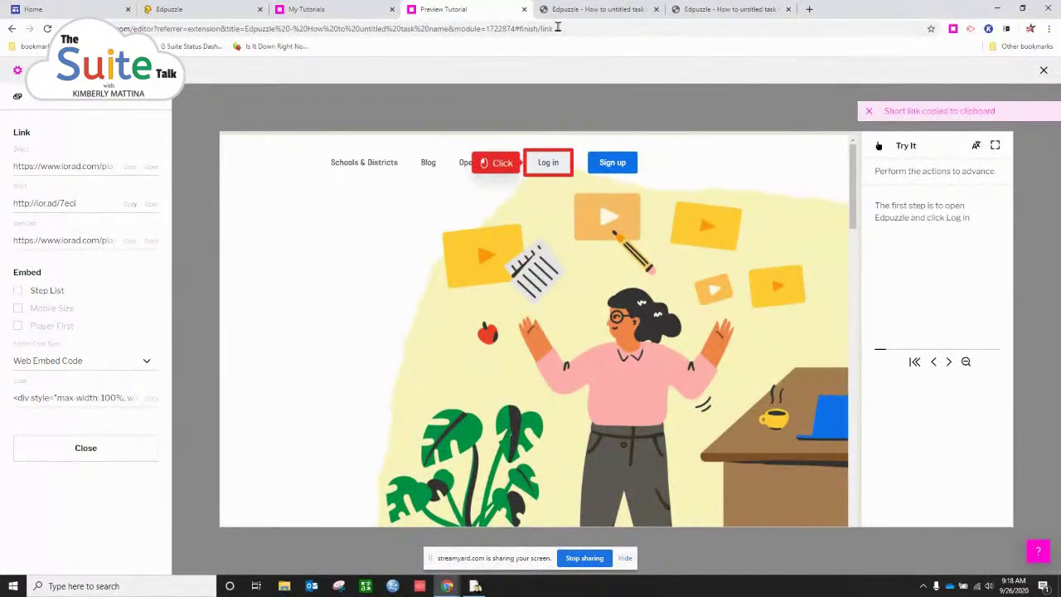
{"action": "left_click", "coordinate": [584, 9]}
{"action": "left_click", "coordinate": [574, 29]}
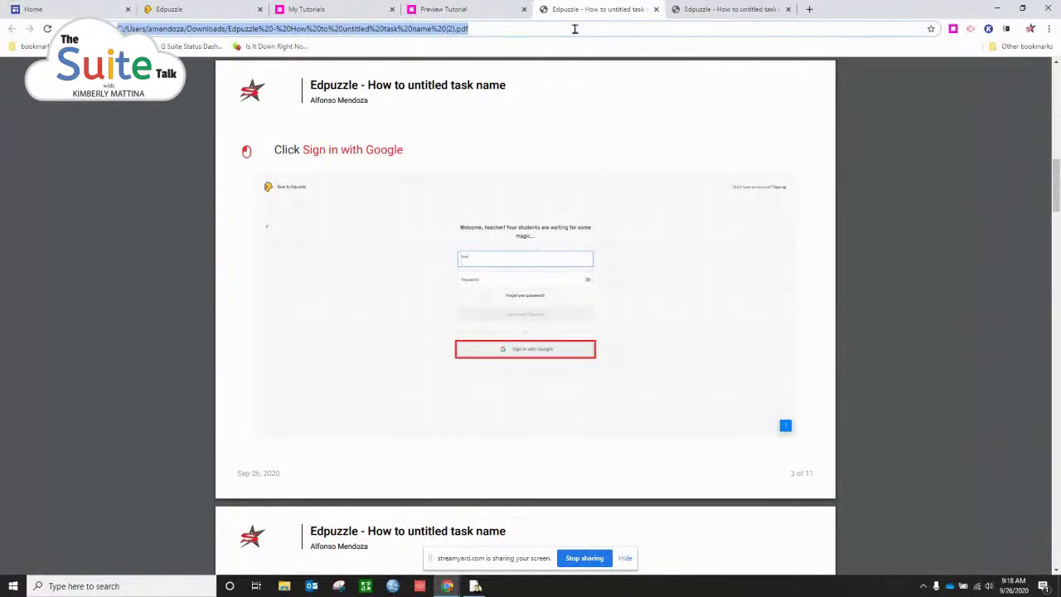
{"action": "key", "text": "ctrl+v"}
{"action": "key", "text": "Return"}
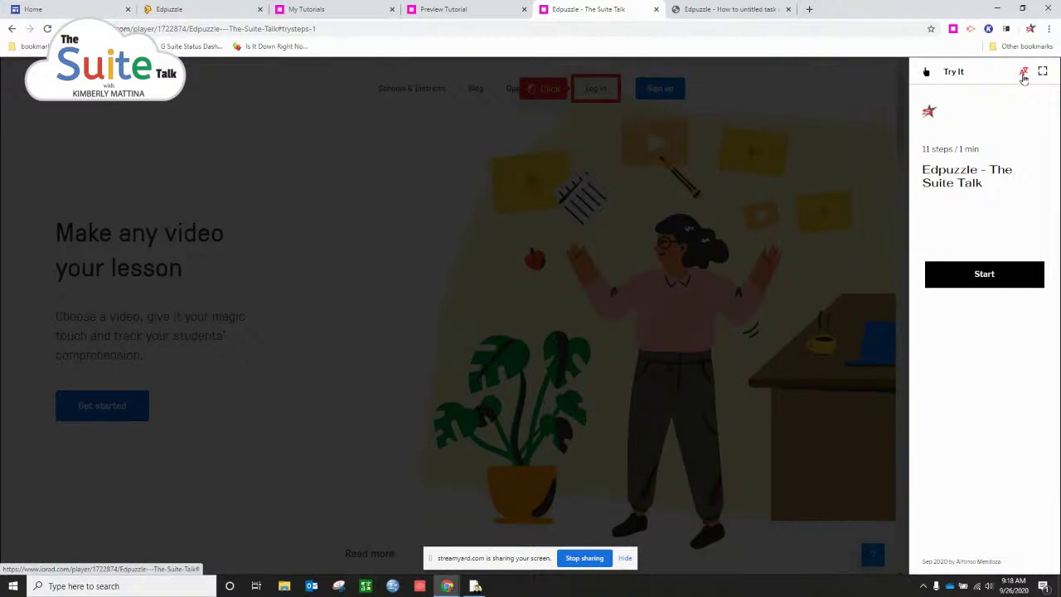
- Browse the available translation languages in the tutorial player and set the language to Spanish
{"action": "left_click", "coordinate": [1023, 75]}
{"action": "scroll", "coordinate": [1007, 192], "scroll_direction": "down", "scroll_amount": 6}
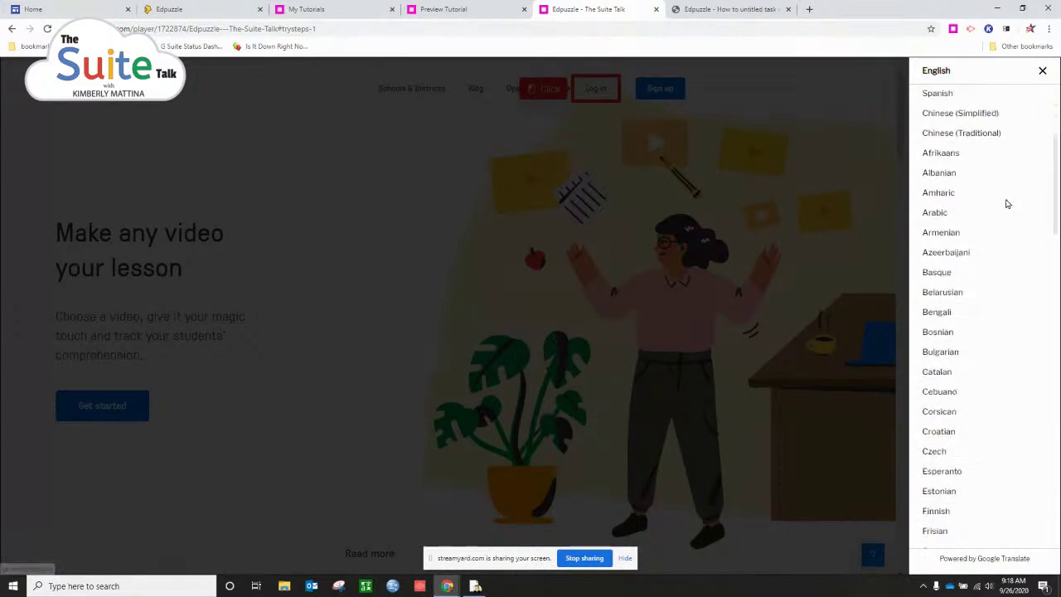
{"action": "scroll", "coordinate": [1007, 204], "scroll_direction": "down", "scroll_amount": 15}
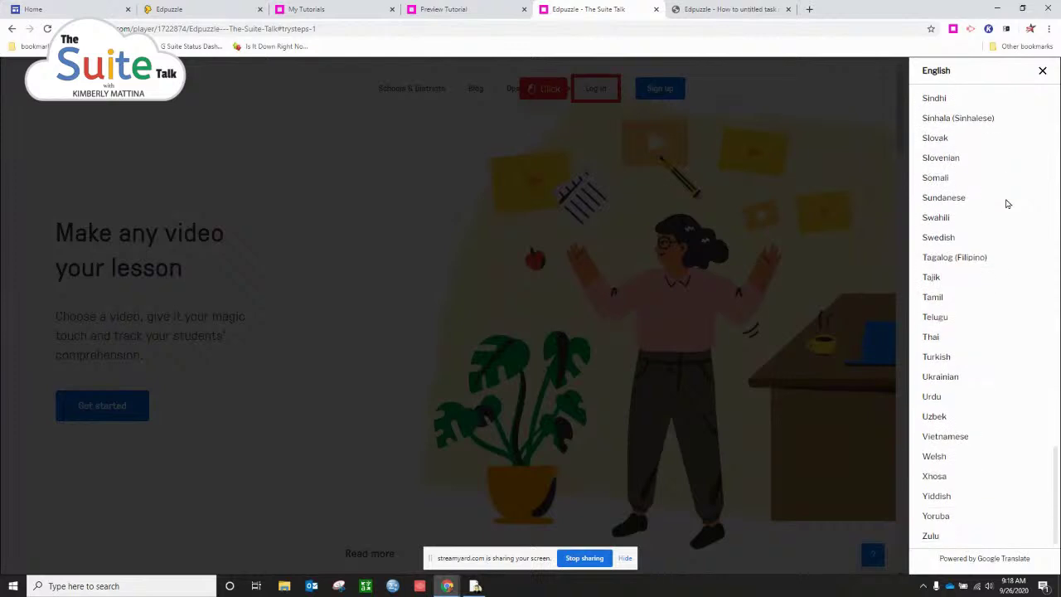
{"action": "scroll", "coordinate": [971, 510], "scroll_direction": "up", "scroll_amount": 1}
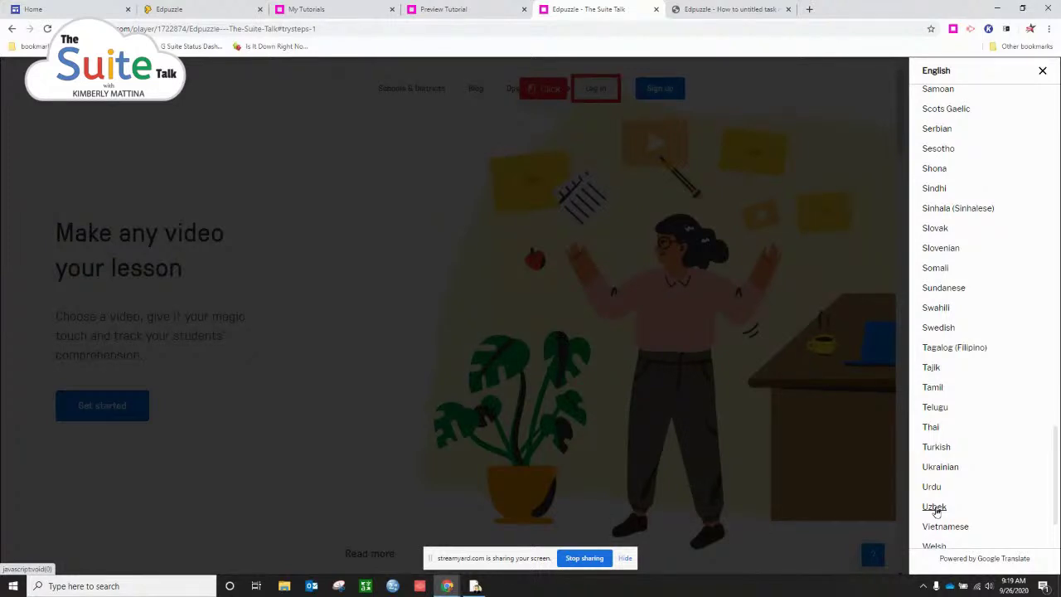
{"action": "scroll", "coordinate": [936, 511], "scroll_direction": "up", "scroll_amount": 3}
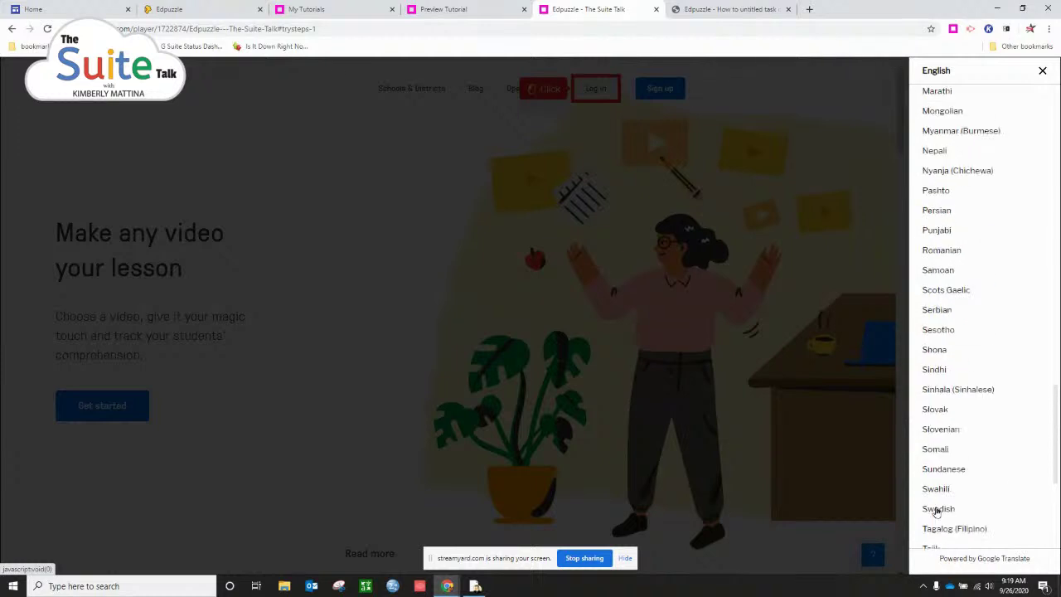
{"action": "scroll", "coordinate": [941, 505], "scroll_direction": "up", "scroll_amount": 2}
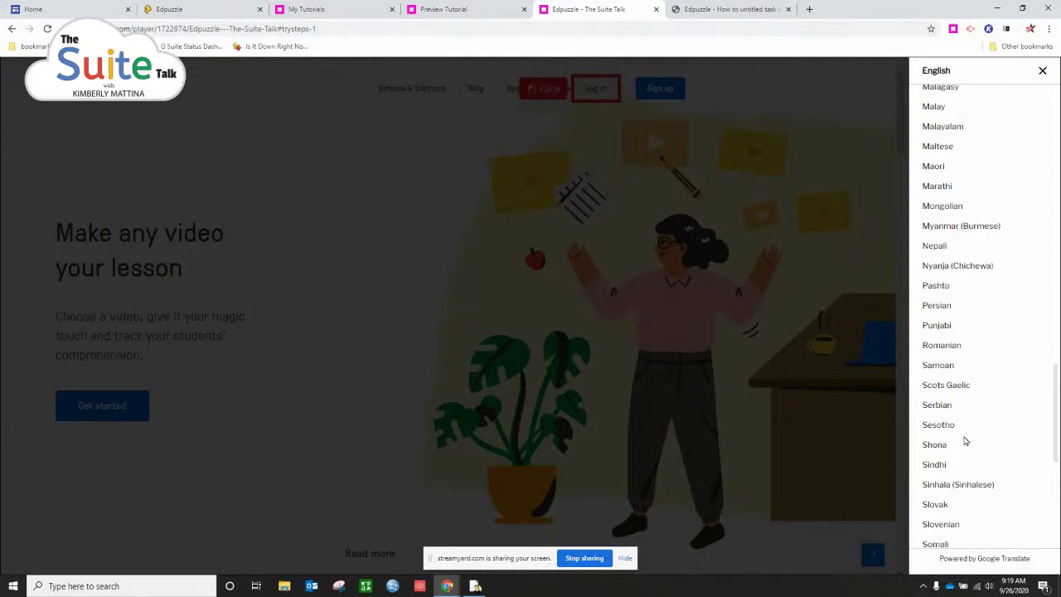
{"action": "scroll", "coordinate": [966, 441], "scroll_direction": "down", "scroll_amount": 2}
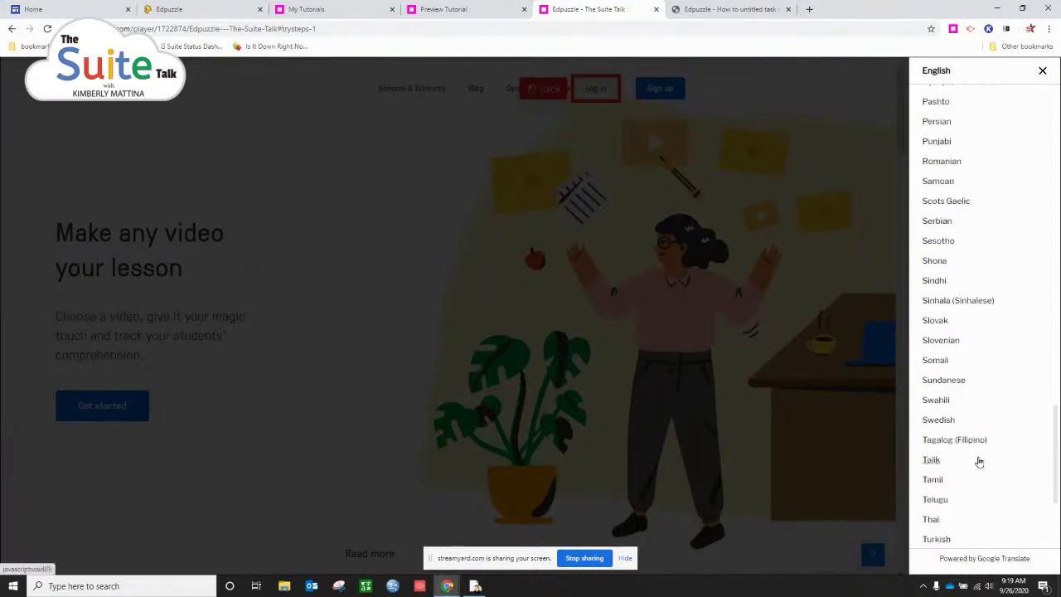
{"action": "scroll", "coordinate": [978, 460], "scroll_direction": "up", "scroll_amount": 15}
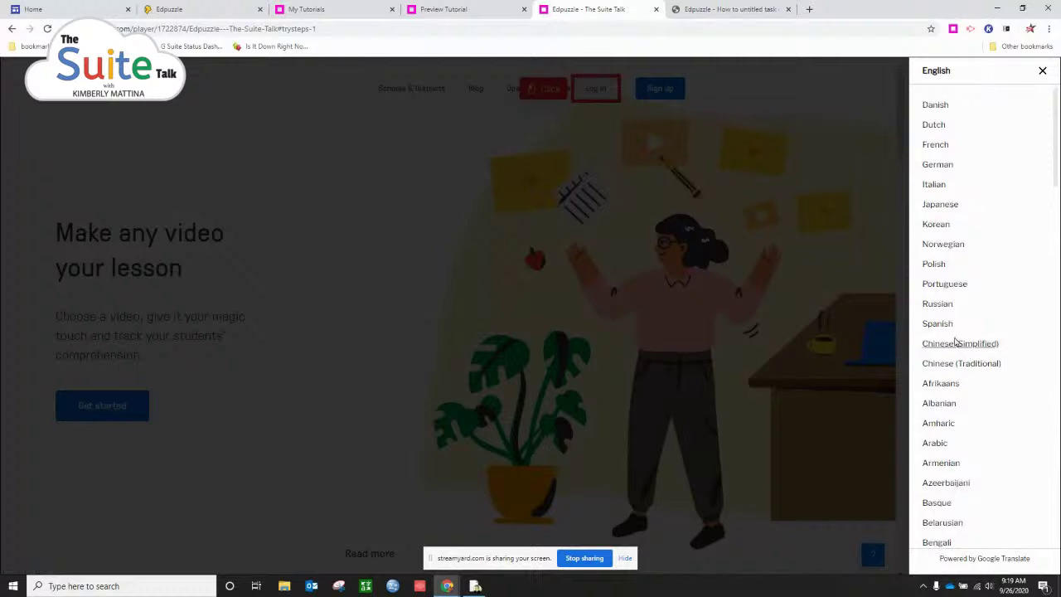
{"action": "left_click", "coordinate": [949, 330]}
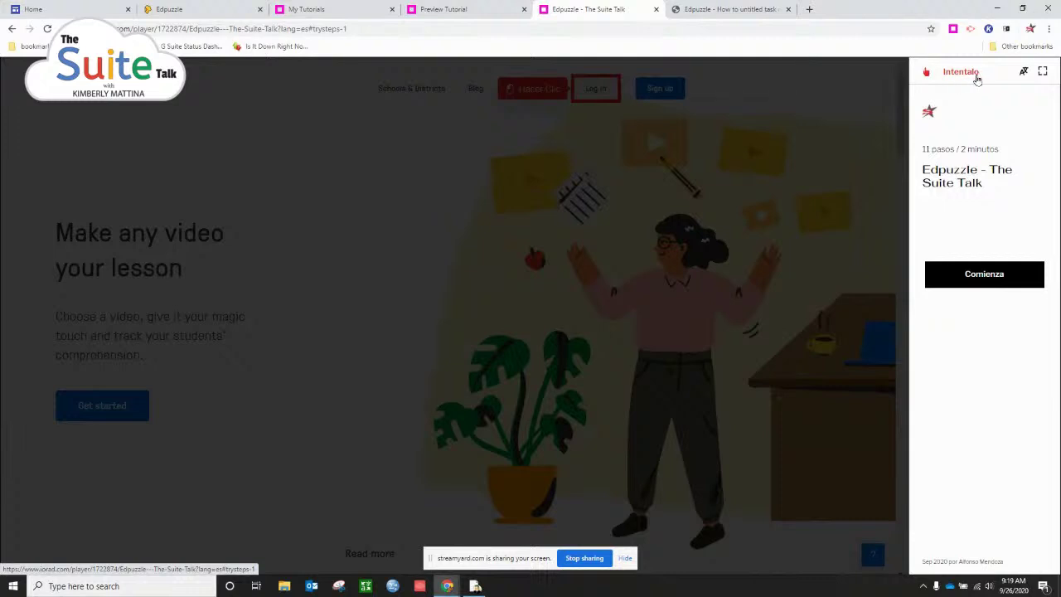
- Start the Spanish version of the tutorial and advance to its second step
{"action": "left_click", "coordinate": [996, 285]}
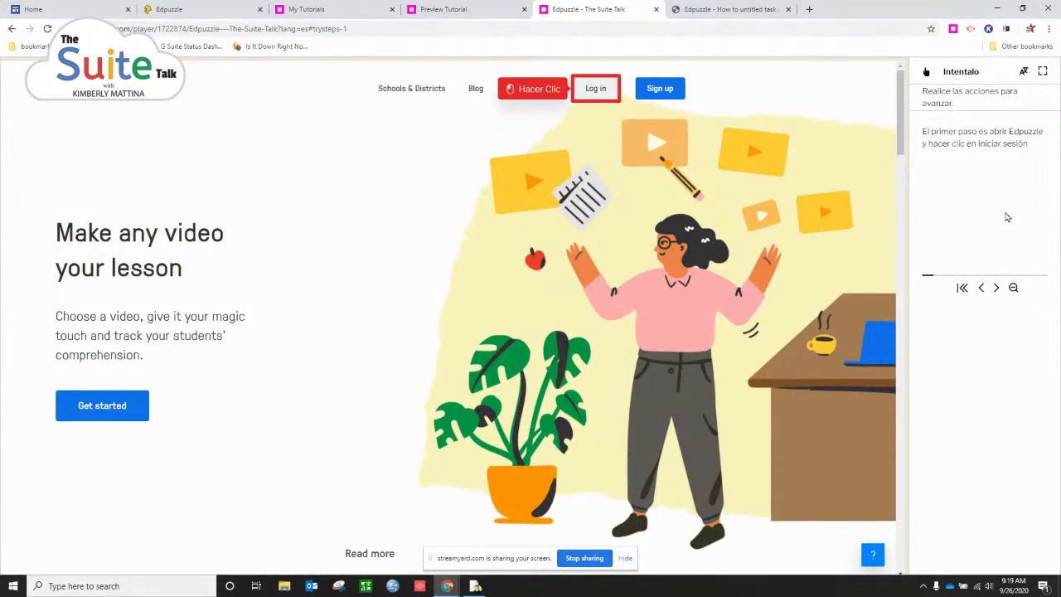
{"action": "left_click", "coordinate": [996, 288]}
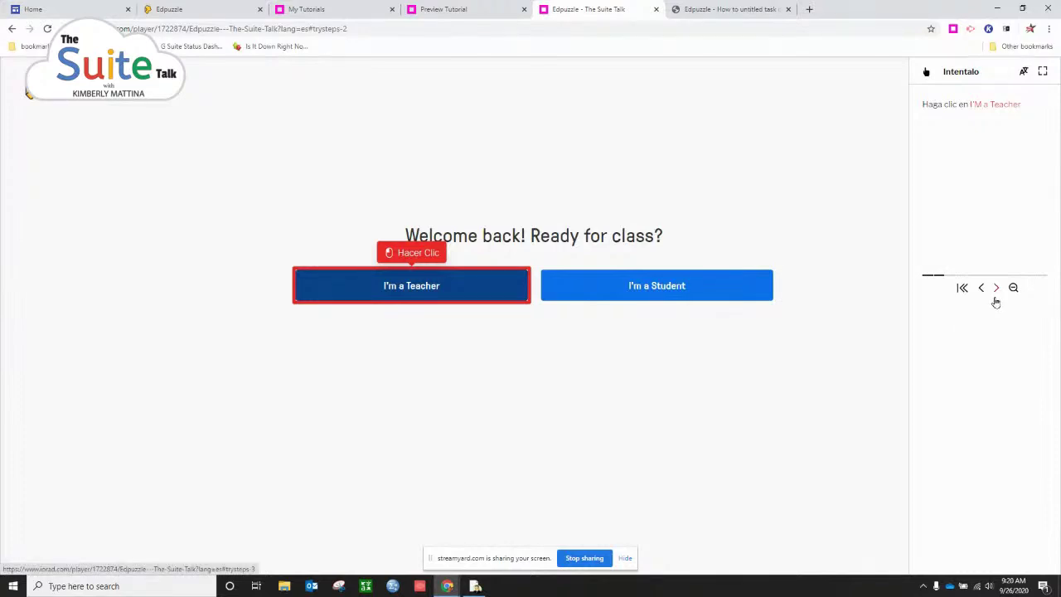
- Advance the Spanish version of the tutorial to its fifth step, on the video list
{"action": "left_click", "coordinate": [995, 303]}
{"action": "left_click", "coordinate": [995, 303]}
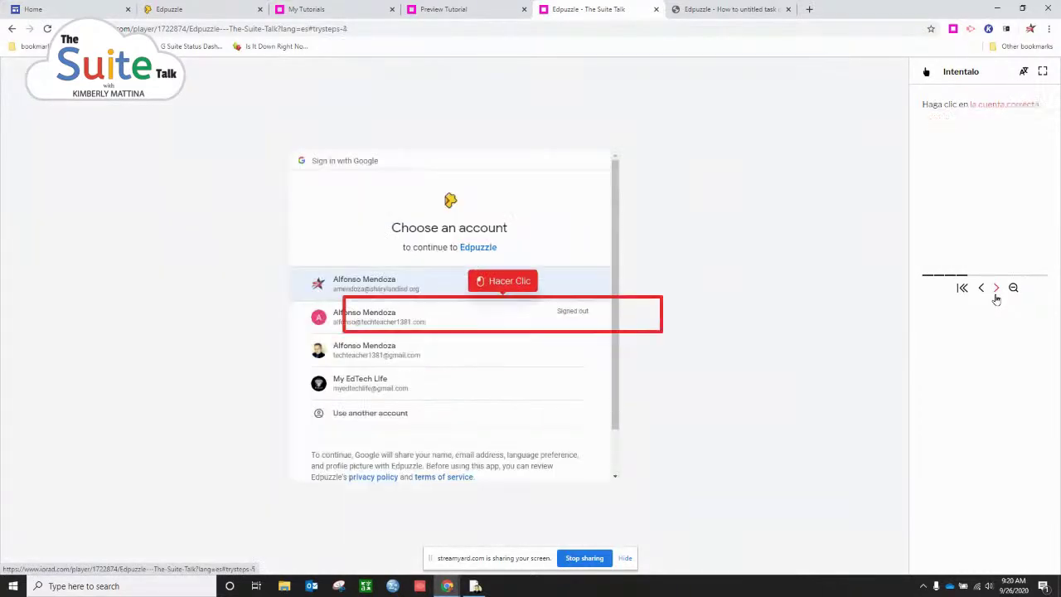
{"action": "left_click", "coordinate": [994, 290]}
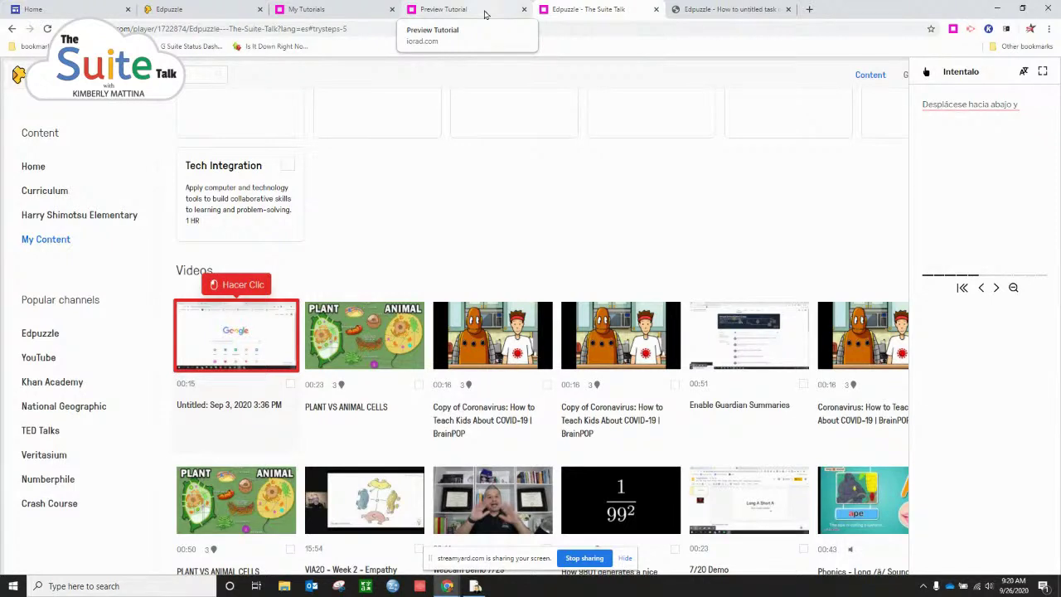
- Browse the player's translation languages, set the Edpuzzle tutorial to Korean and start that version
{"action": "left_click", "coordinate": [1025, 73]}
{"action": "scroll", "coordinate": [1002, 303], "scroll_direction": "down", "scroll_amount": 5}
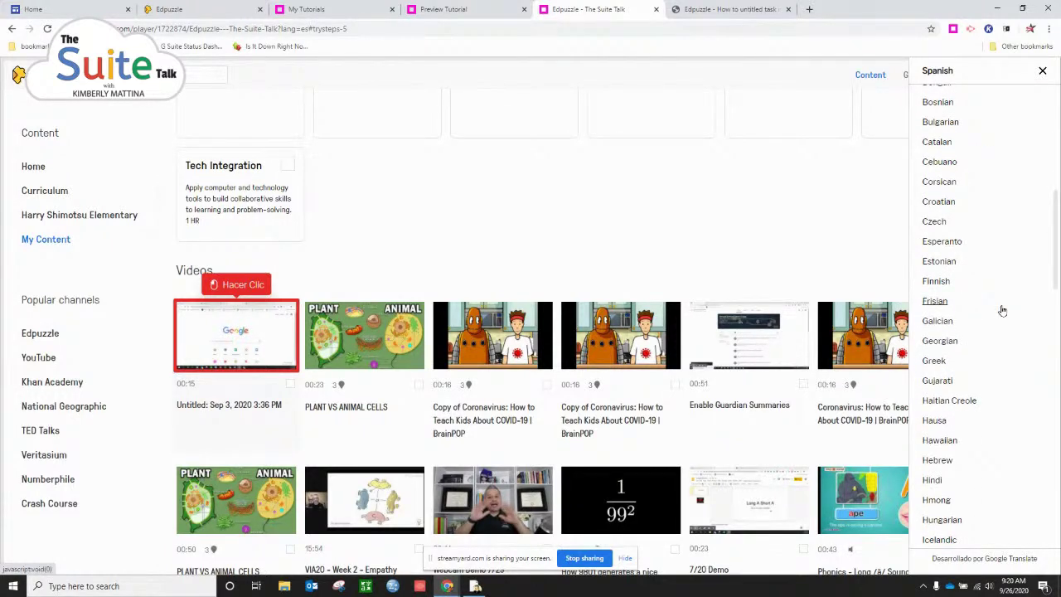
{"action": "scroll", "coordinate": [1002, 310], "scroll_direction": "up", "scroll_amount": 5}
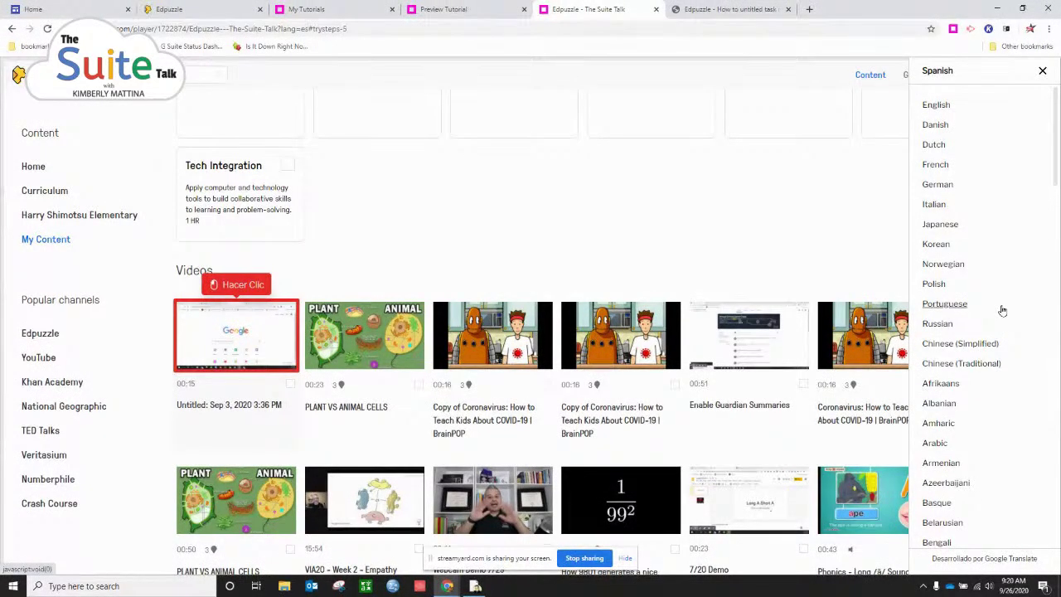
{"action": "left_click", "coordinate": [947, 248]}
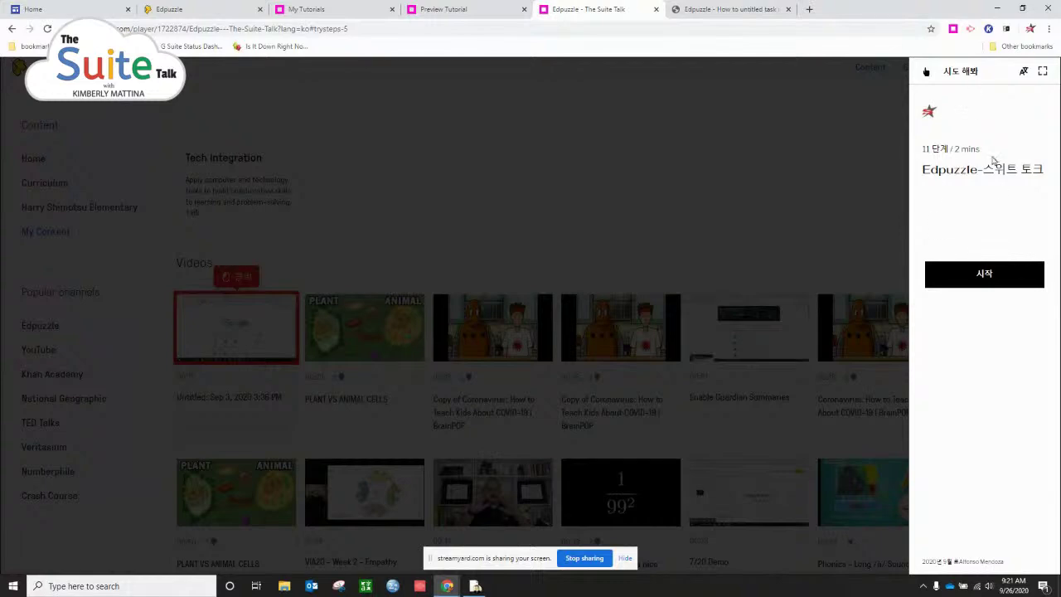
{"action": "left_click", "coordinate": [1001, 274]}
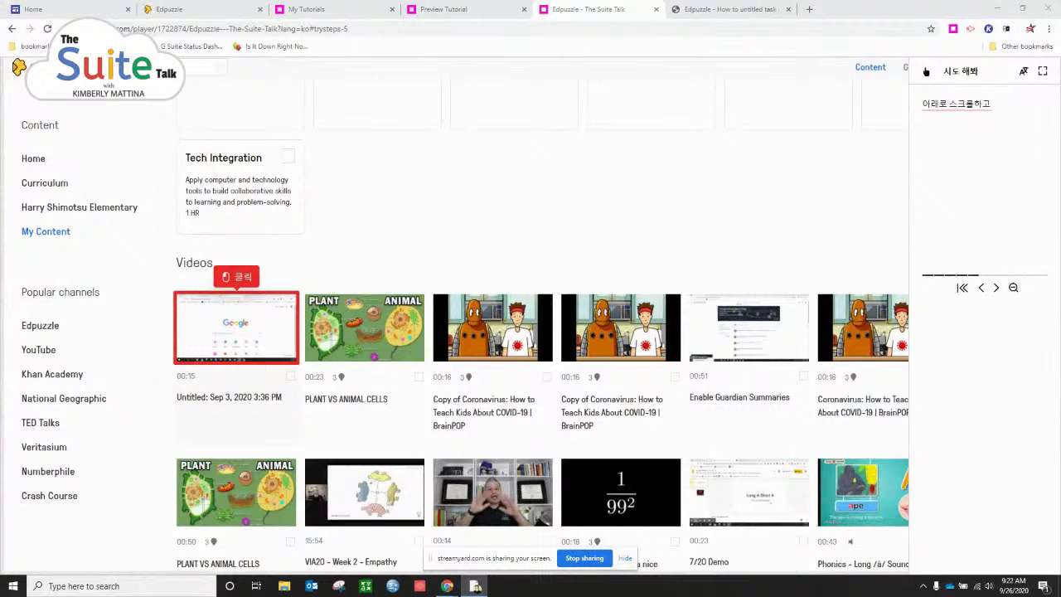
- Load iorad.com/schools in the iorad for schools tab and highlight the Custom pricing line
{"action": "left_click", "coordinate": [80, 7]}
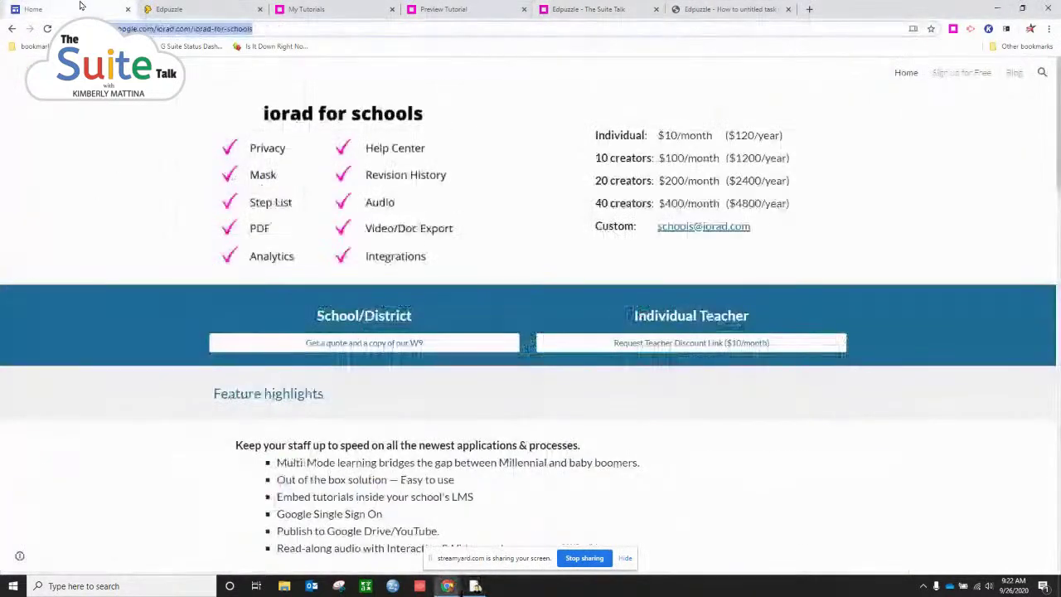
{"action": "left_click", "coordinate": [305, 29]}
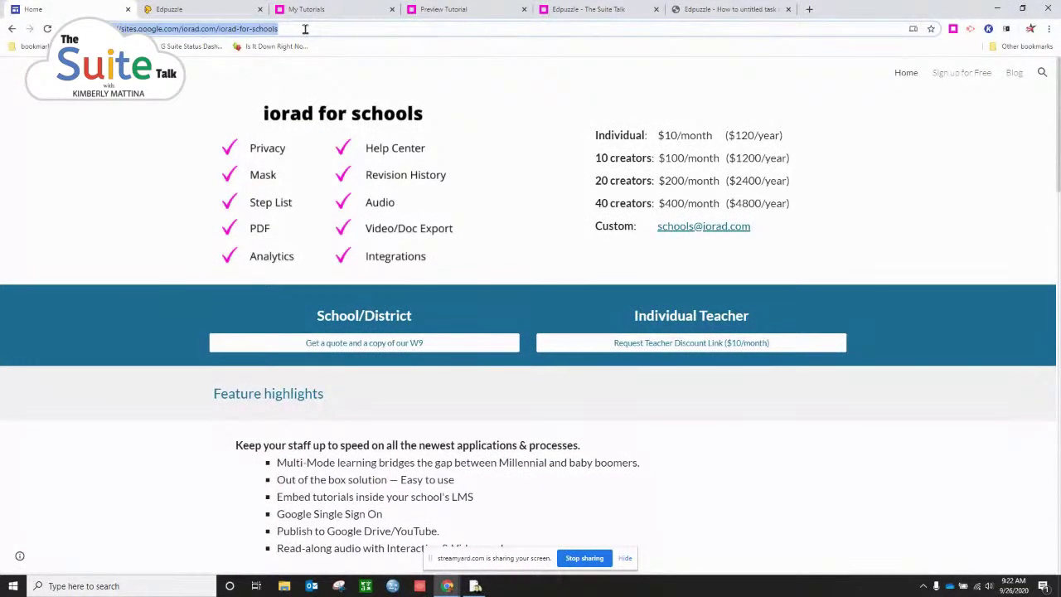
{"action": "type", "text": "iorad.com/schools"}
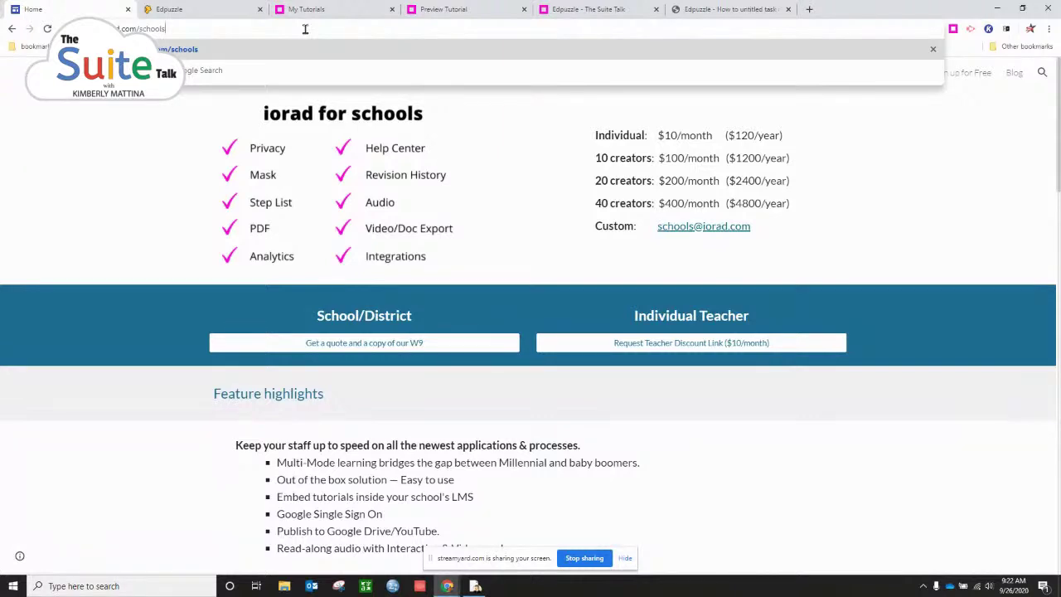
{"action": "key", "text": "Down"}
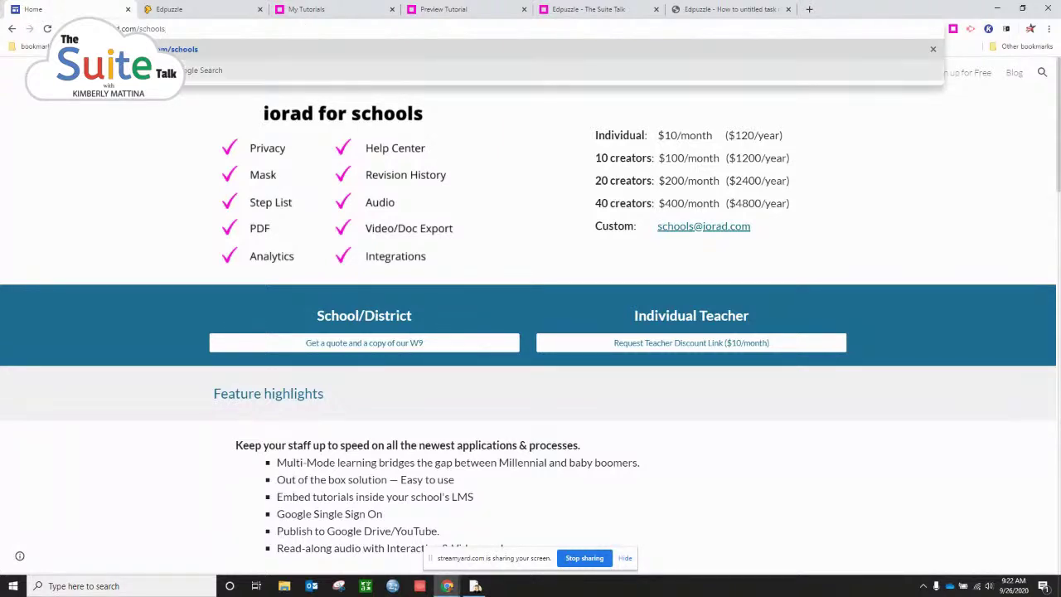
{"action": "key", "text": "Return"}
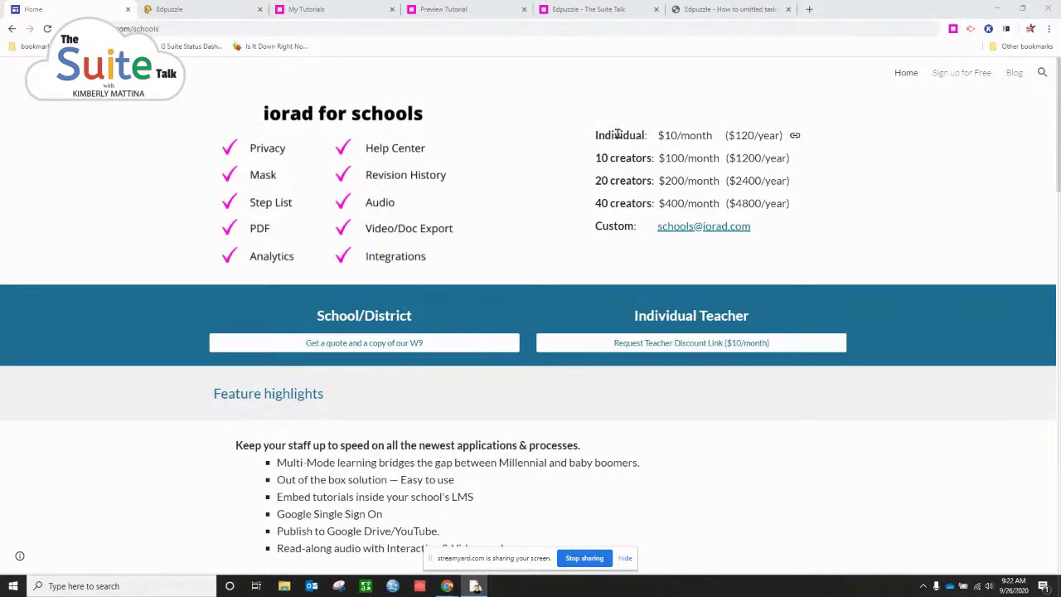
{"action": "left_click_drag", "start_coordinate": [594, 226], "coordinate": [787, 230]}
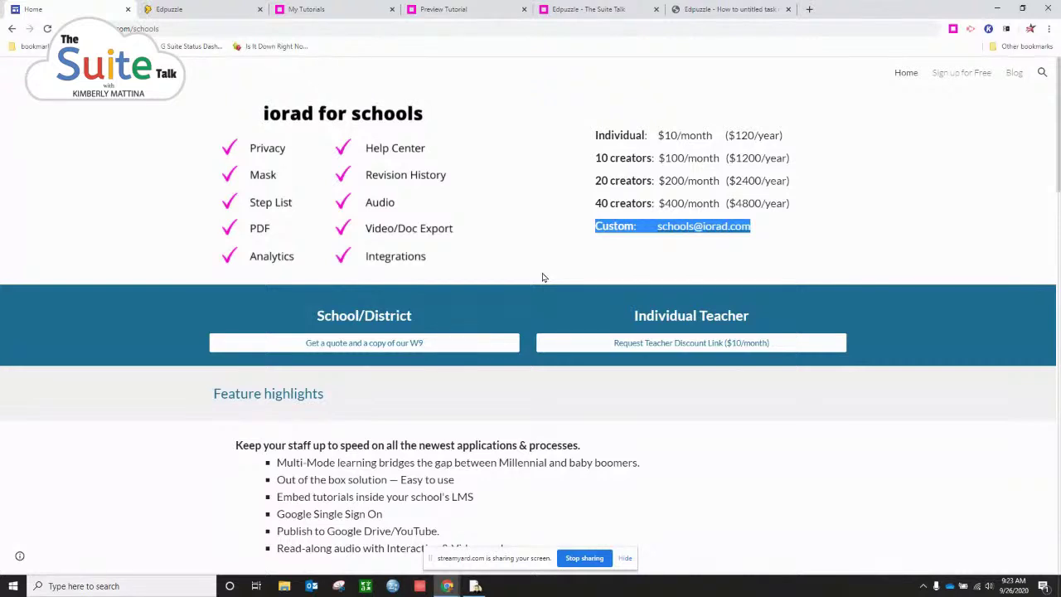
- Bring up the Parent How to Tutorials document in a separate browser window
{"action": "left_click", "coordinate": [809, 10]}
{"action": "left_click_drag", "start_coordinate": [812, 10], "coordinate": [1060, 74]}
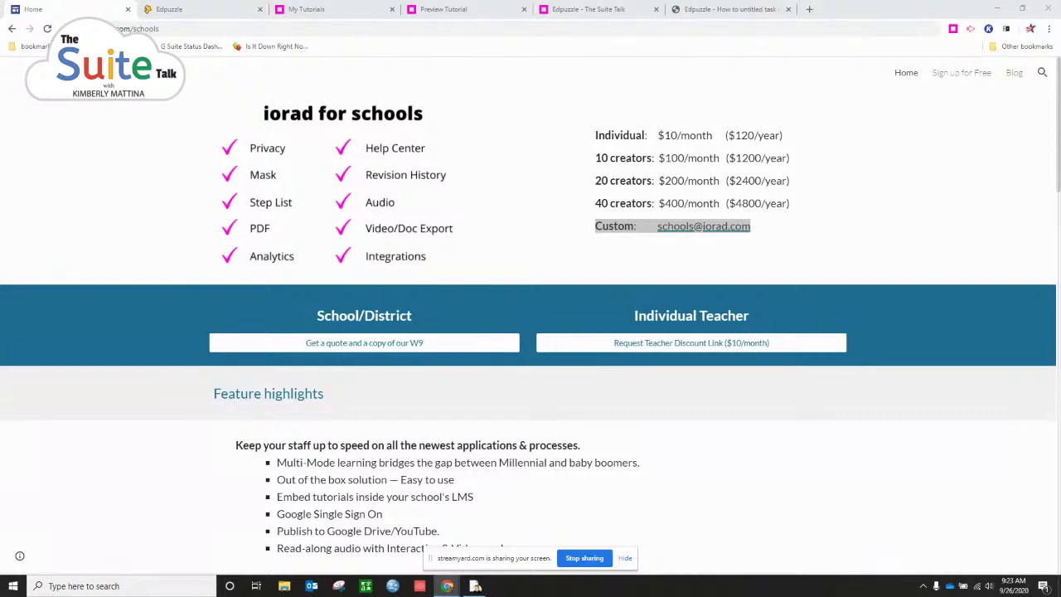
{"action": "left_click_drag", "start_coordinate": [1059, 56], "coordinate": [207, 120]}
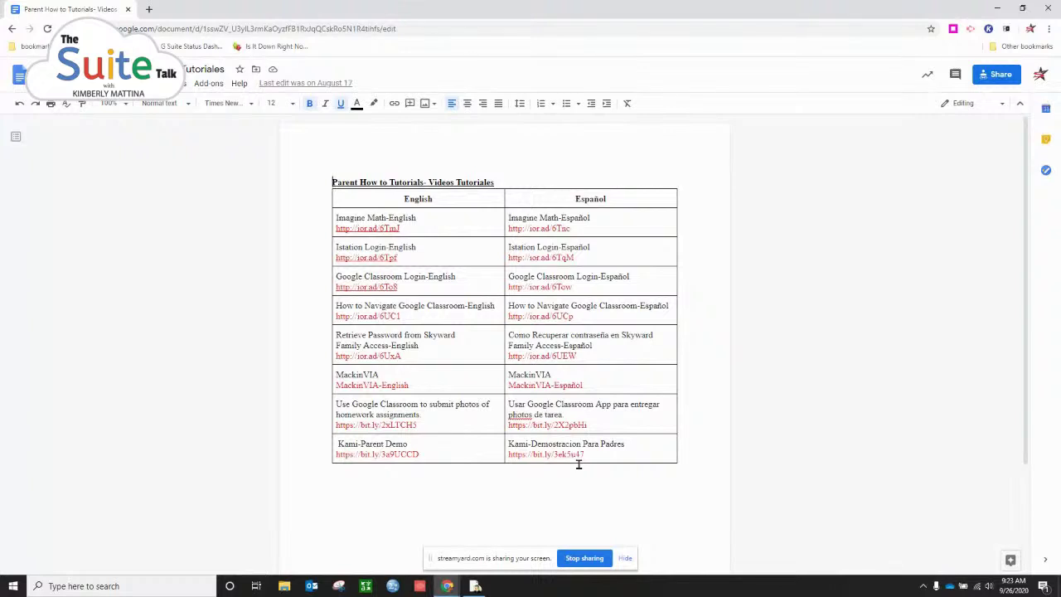
- Open the Google Classroom Login-Español link from the document's table and start that tutorial
{"action": "left_click", "coordinate": [539, 290]}
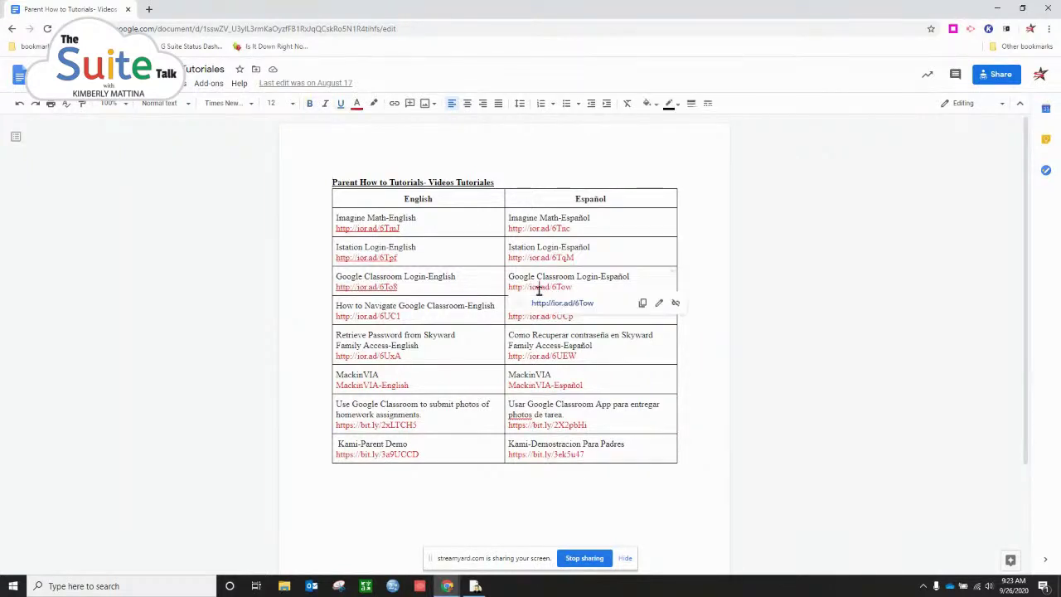
{"action": "left_click", "coordinate": [557, 304]}
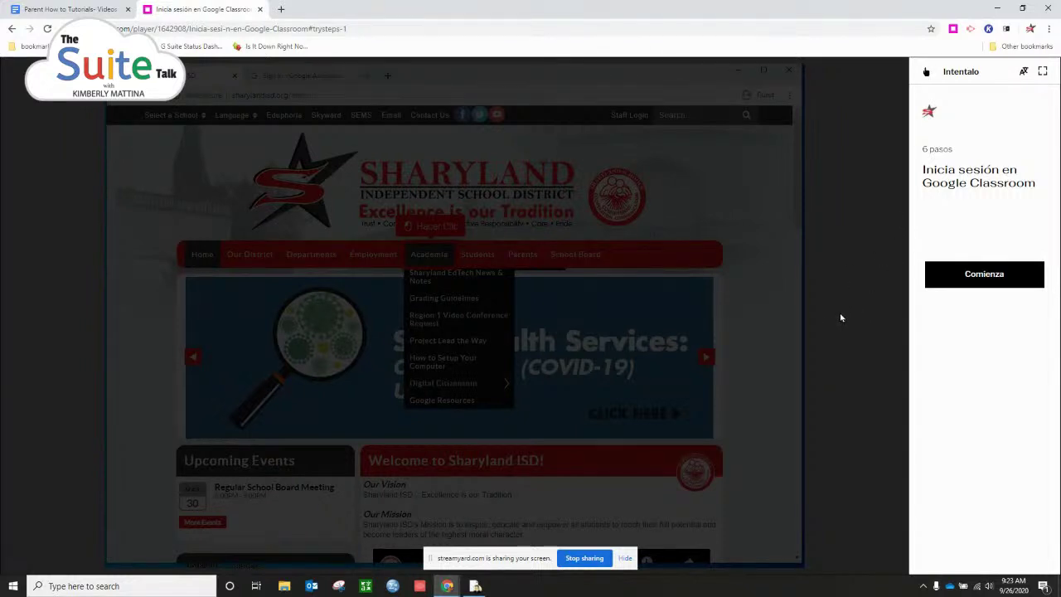
{"action": "left_click", "coordinate": [984, 282]}
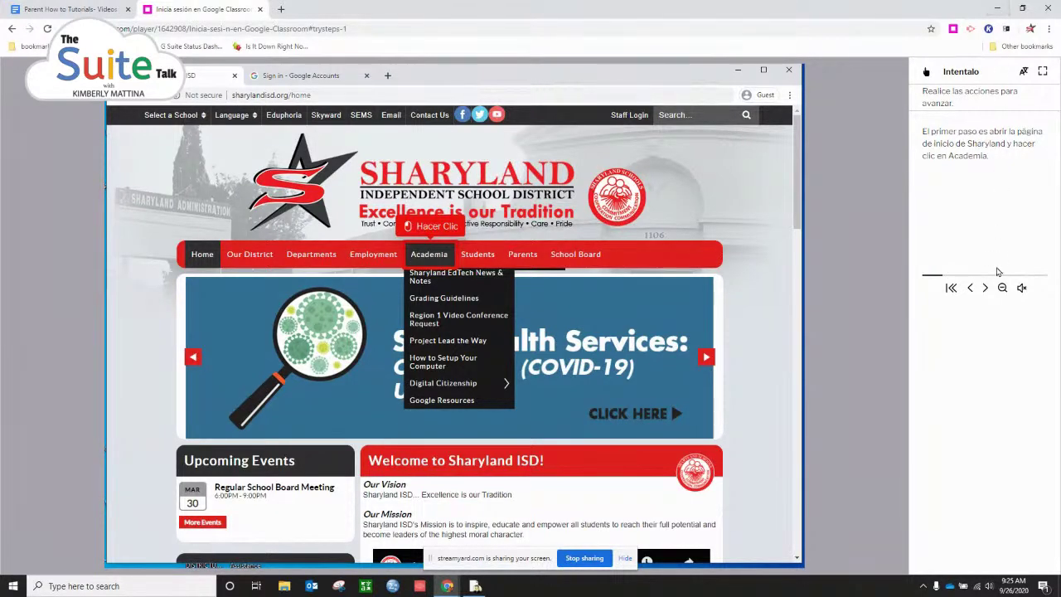
- Check the tutorials document again, return to the Google Classroom login tutorial and set its language to English
{"action": "left_click", "coordinate": [111, 9]}
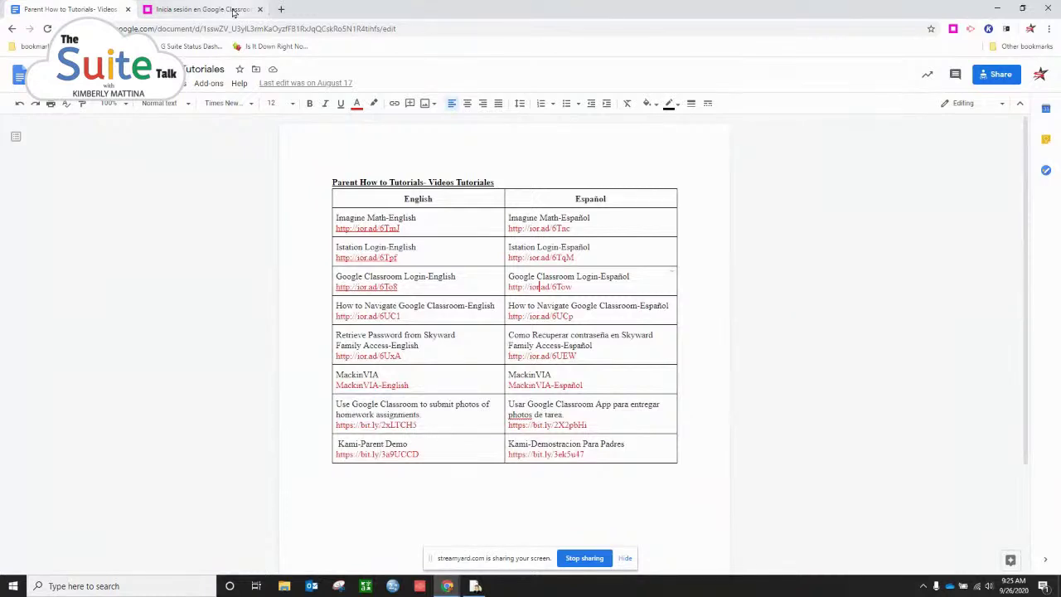
{"action": "left_click", "coordinate": [217, 9]}
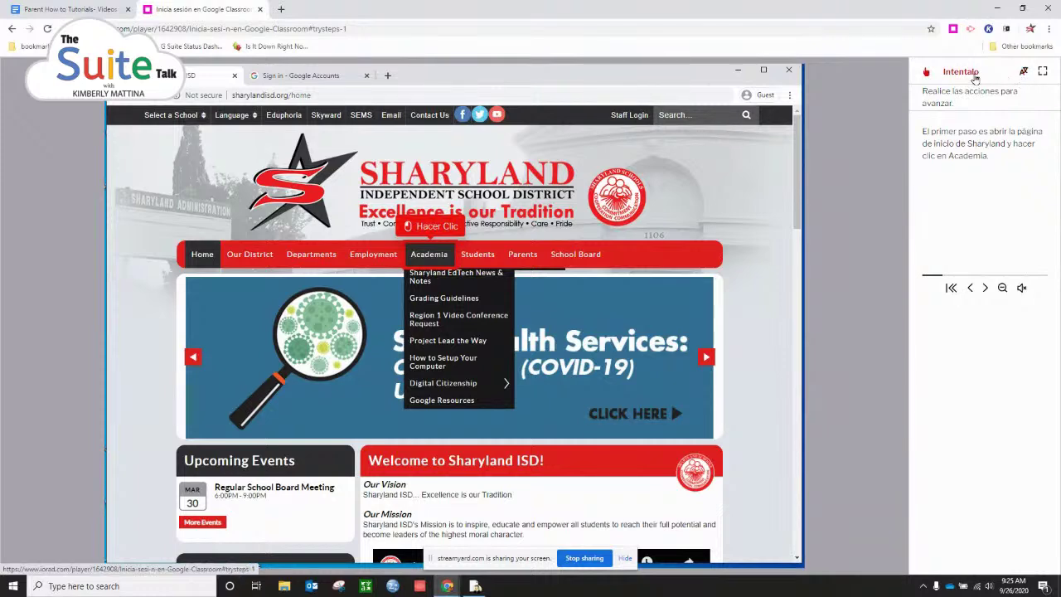
{"action": "left_click", "coordinate": [1025, 74]}
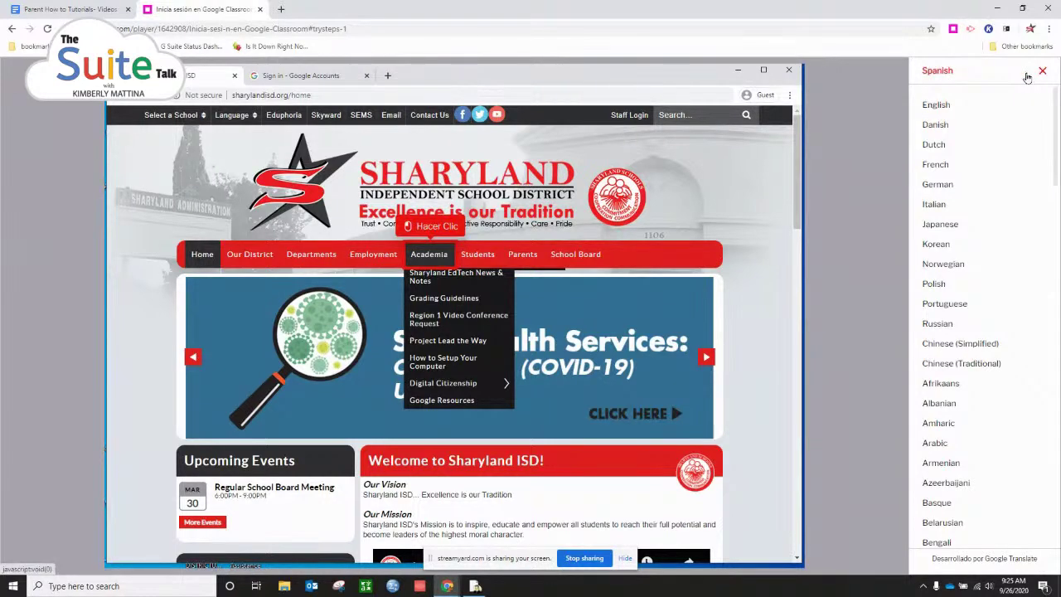
{"action": "left_click", "coordinate": [943, 112]}
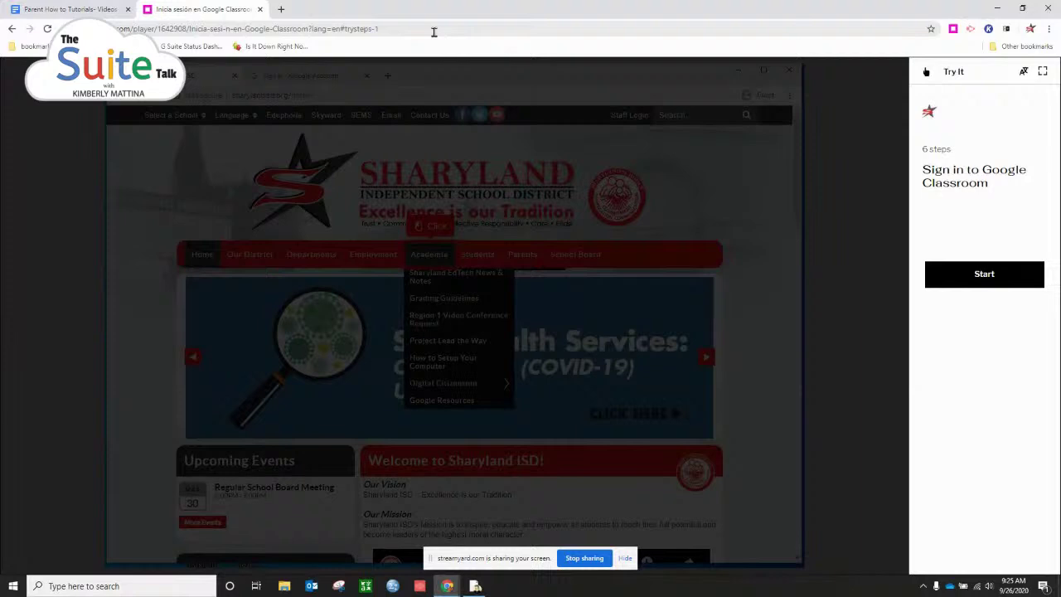
- Copy the English tutorial's web address and open it in a new browser tab
{"action": "left_click", "coordinate": [434, 31]}
{"action": "key", "text": "ctrl+c"}
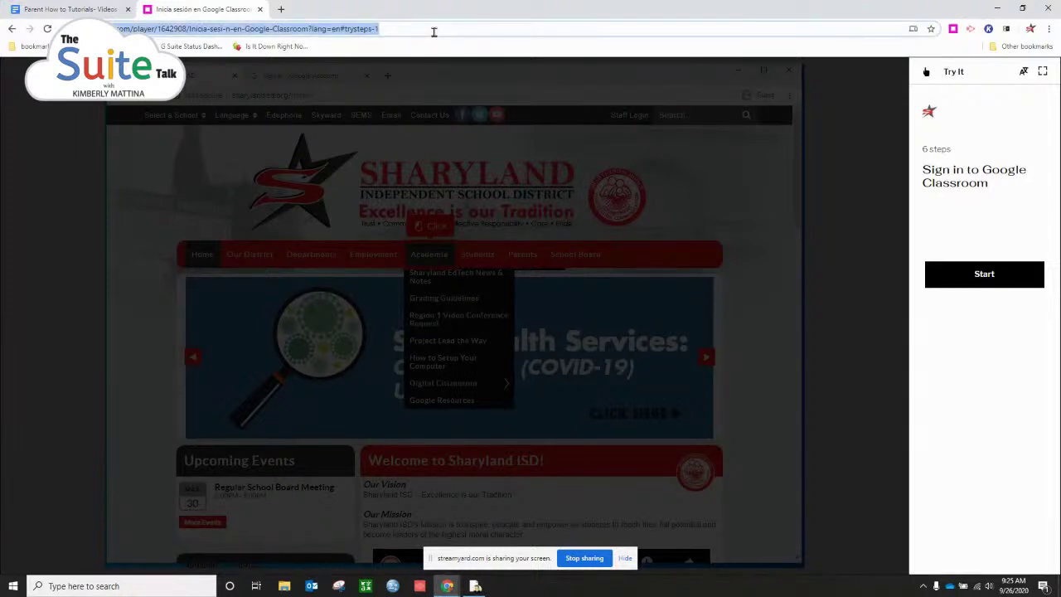
{"action": "left_click", "coordinate": [281, 9]}
{"action": "left_click", "coordinate": [307, 31]}
{"action": "key", "text": "ctrl+v"}
{"action": "key", "text": "Return"}
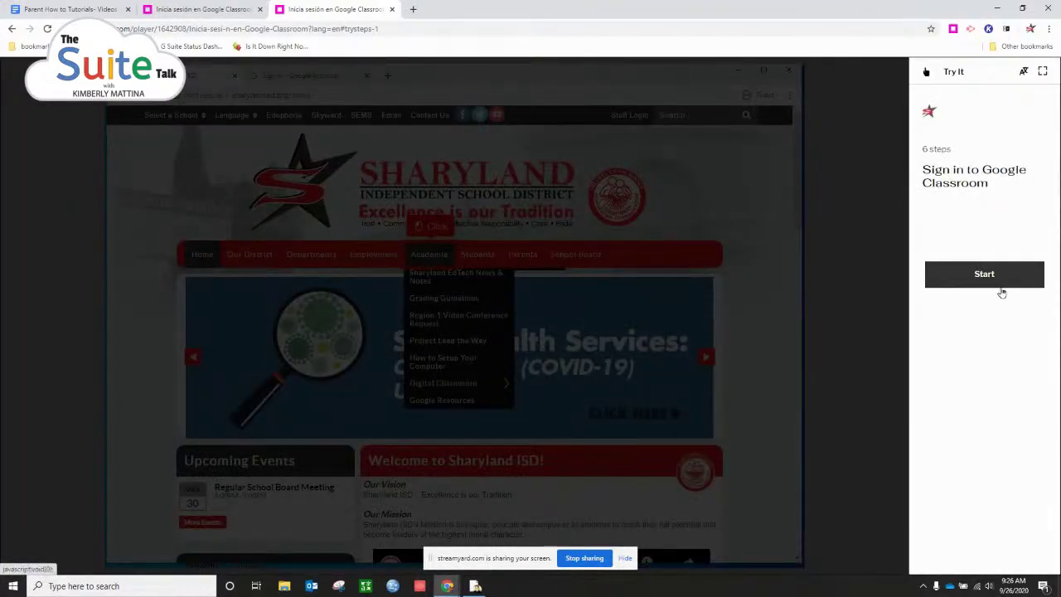
- Look through the translation languages offered for the English tutorial and close the list without changing the language
{"action": "left_click", "coordinate": [1023, 72]}
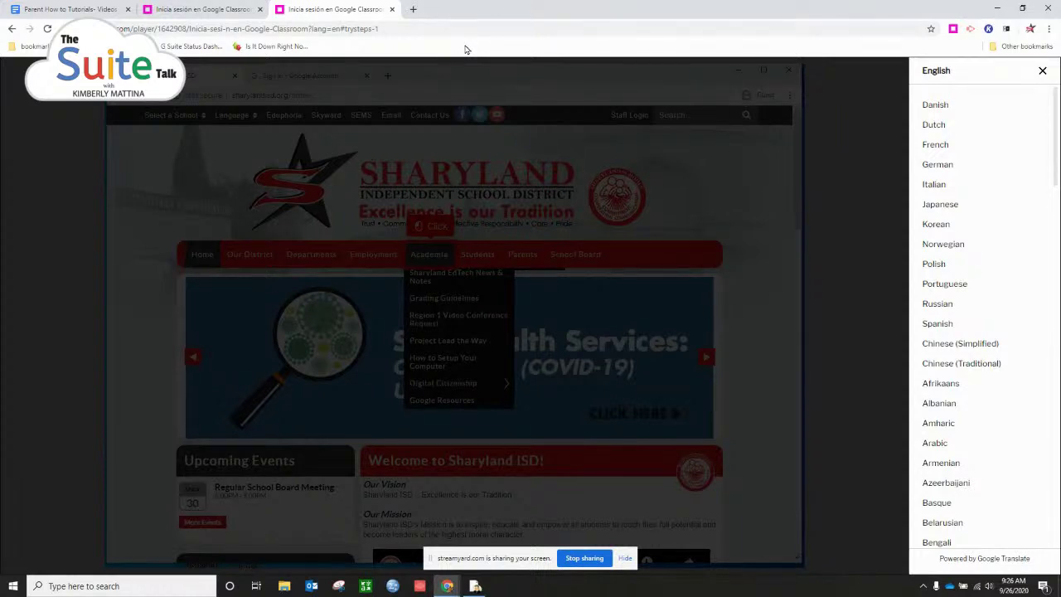
{"action": "left_click", "coordinate": [1041, 70]}
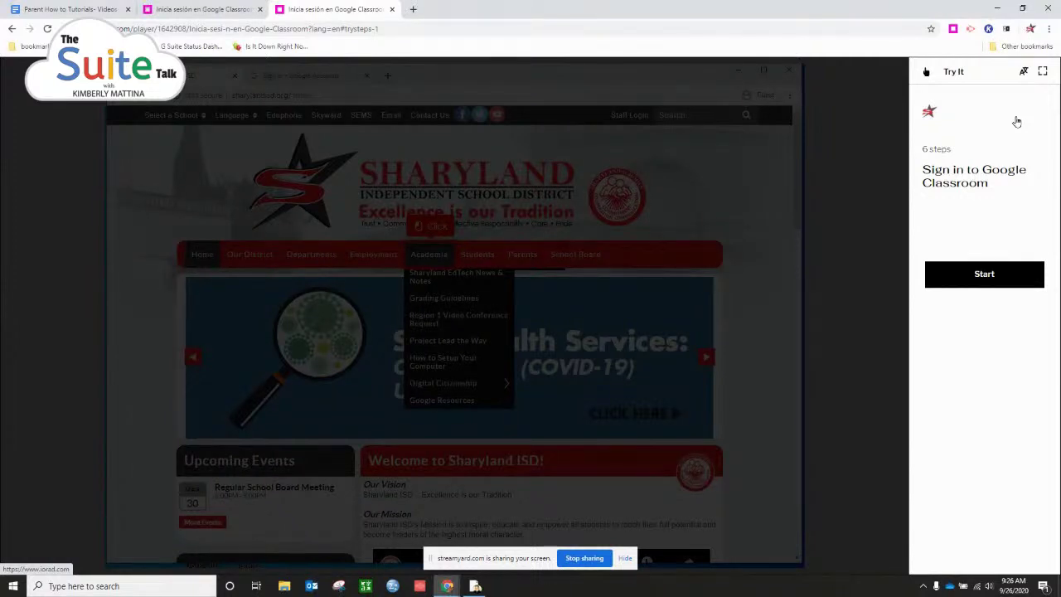
{"action": "left_click", "coordinate": [1024, 75]}
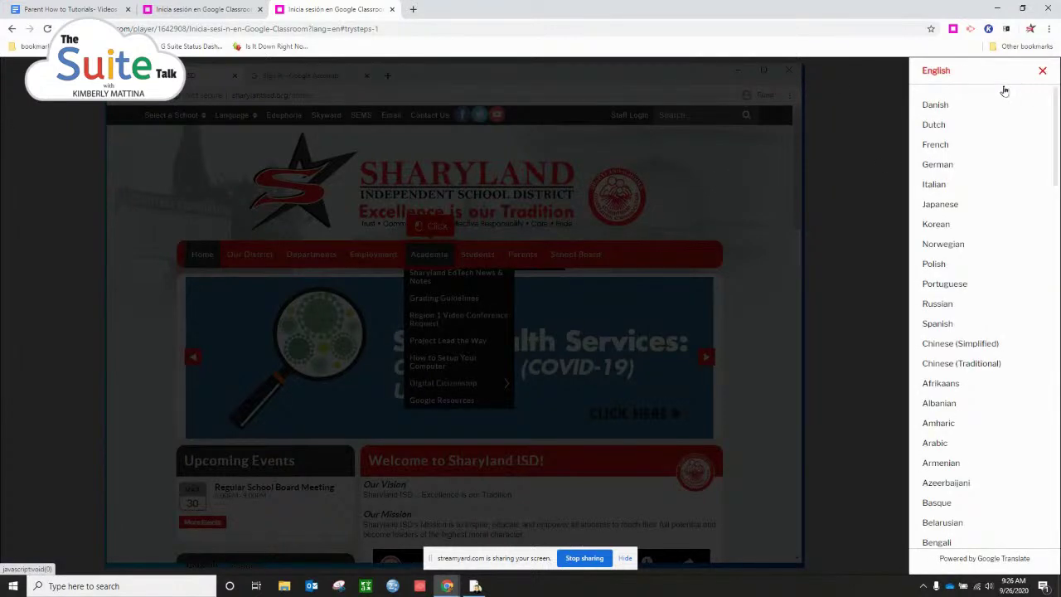
{"action": "scroll", "coordinate": [970, 288], "scroll_direction": "down", "scroll_amount": 3}
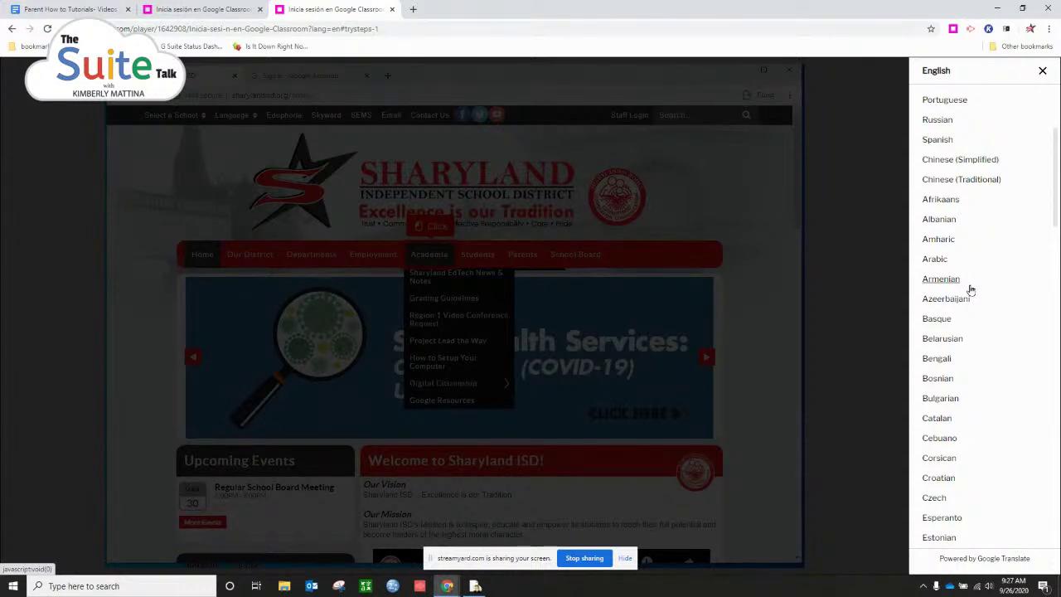
{"action": "left_click", "coordinate": [1043, 72]}
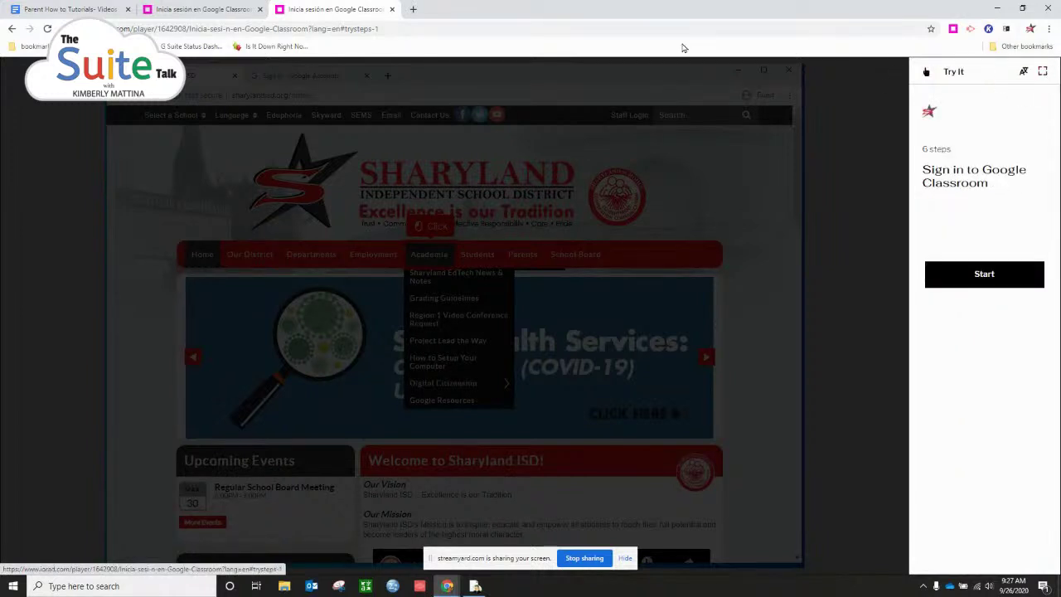
- Open a blank browser tab and close both Google Classroom login tutorial tabs
{"action": "left_click", "coordinate": [412, 10]}
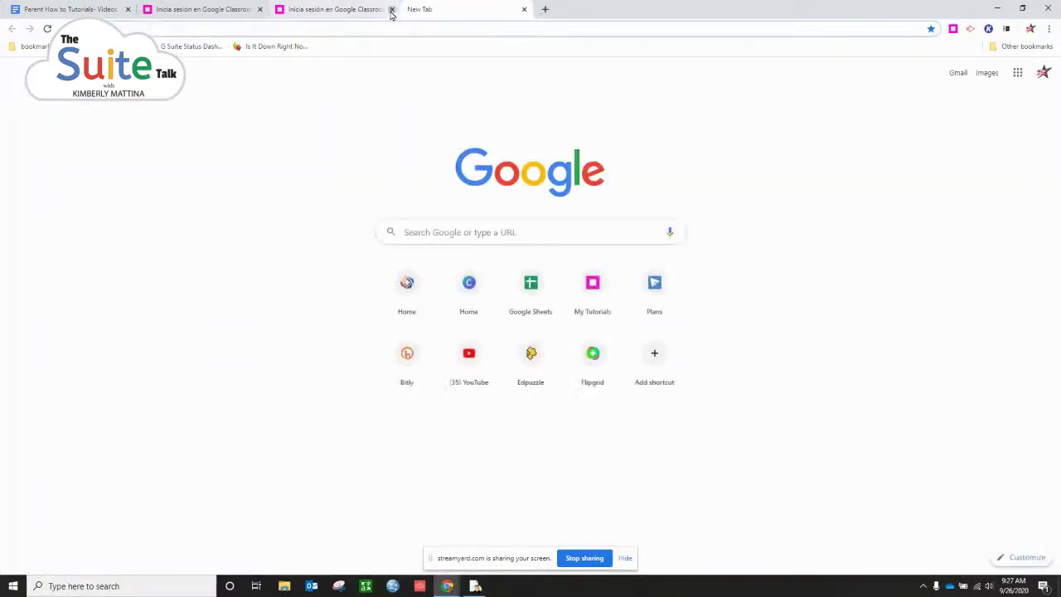
{"action": "left_click", "coordinate": [392, 9]}
{"action": "left_click", "coordinate": [260, 9]}
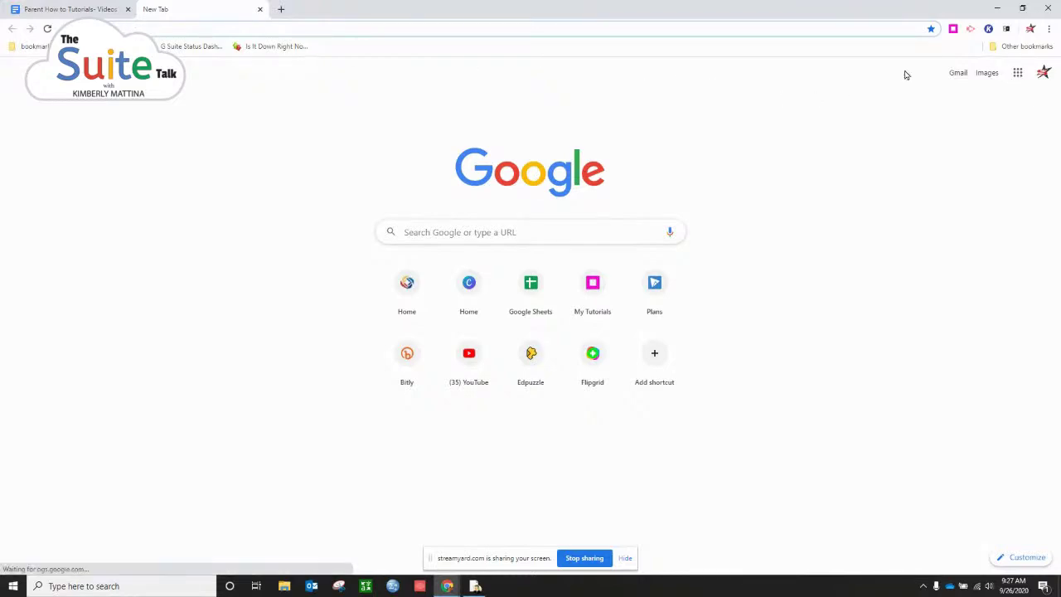
- Try the iorad extension on the blank tab, open YouTube in another tab and begin creating an iorad tutorial for it
{"action": "left_click", "coordinate": [952, 29]}
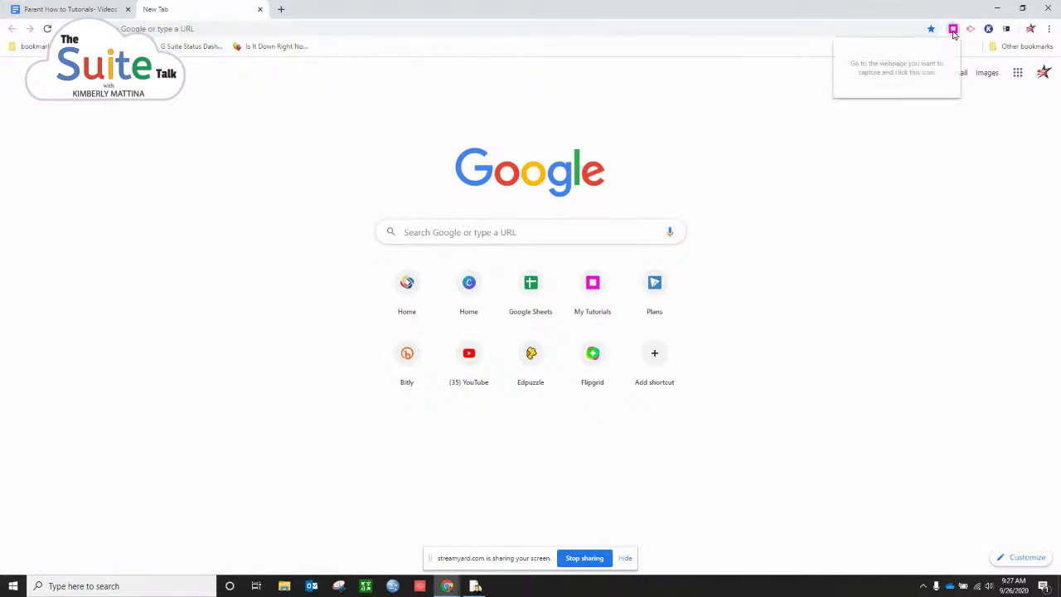
{"action": "left_click", "coordinate": [281, 9]}
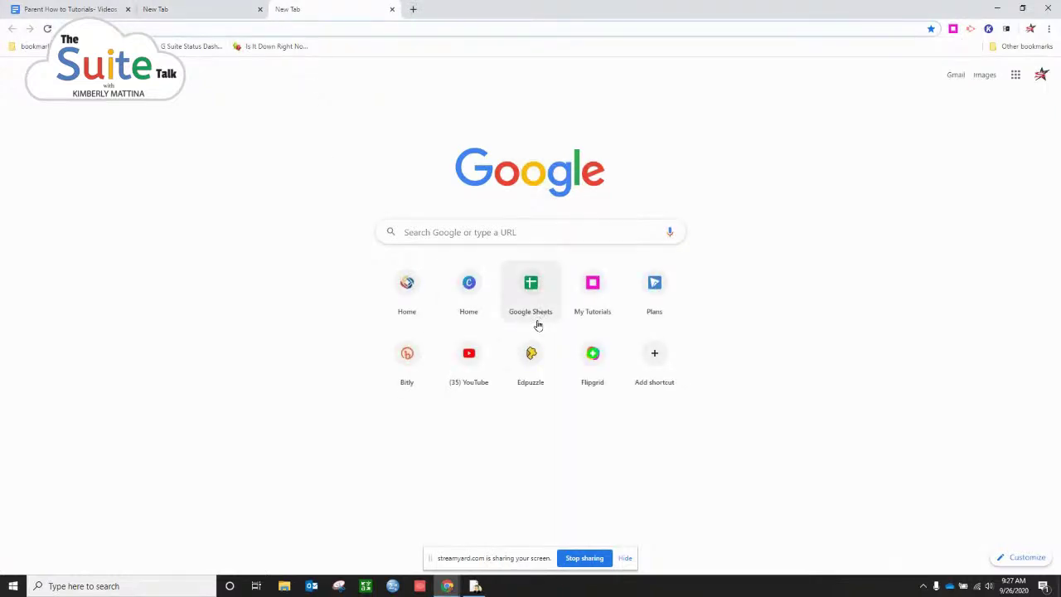
{"action": "left_click", "coordinate": [457, 362]}
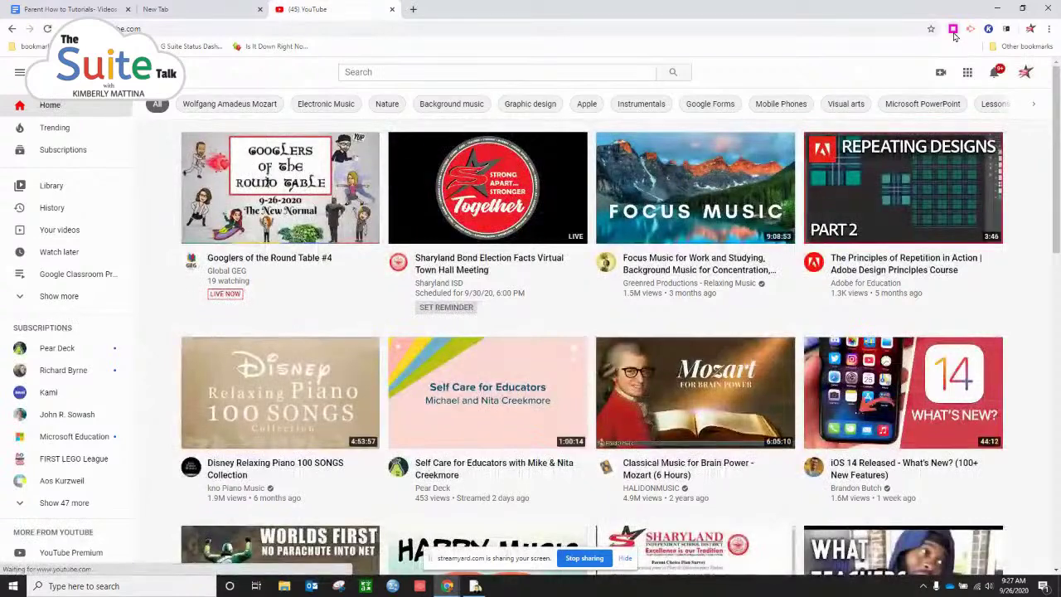
{"action": "left_click", "coordinate": [953, 30]}
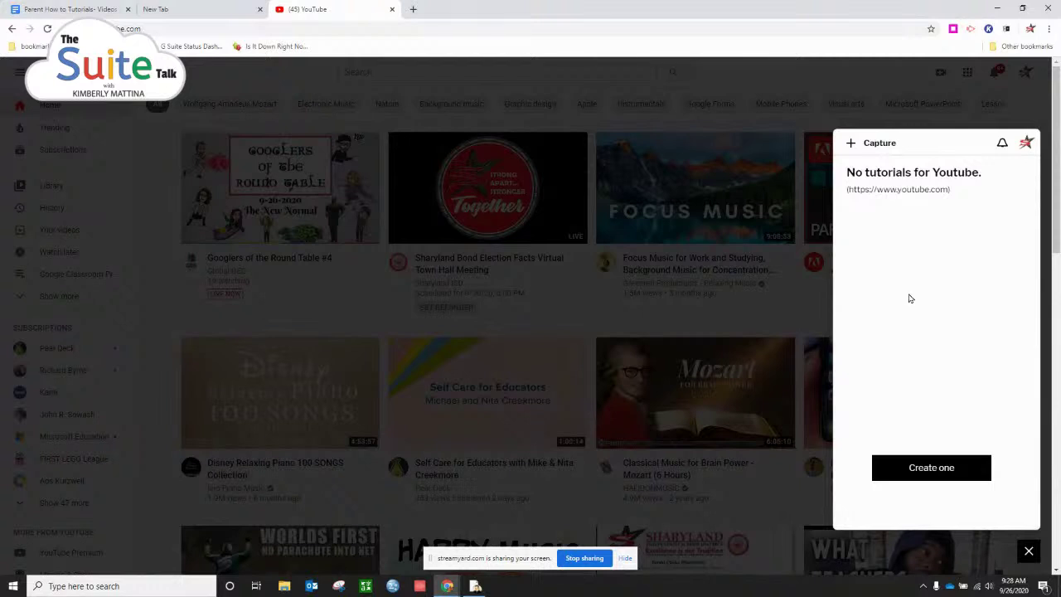
{"action": "left_click", "coordinate": [931, 469]}
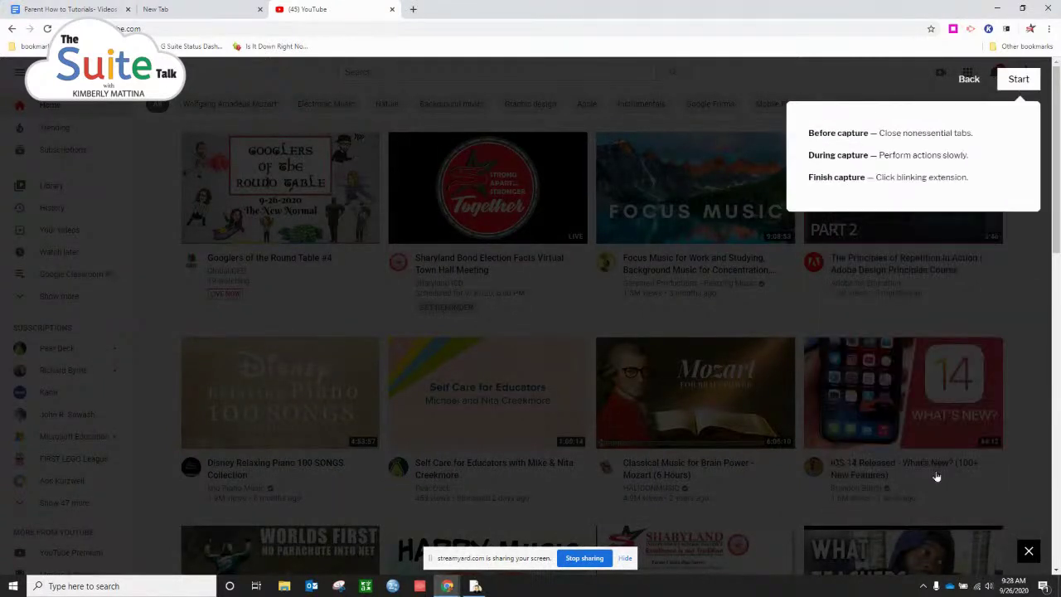
- Back out of starting the YouTube capture and open the iorad.com tutorials list in a new browser tab
{"action": "left_click", "coordinate": [972, 82]}
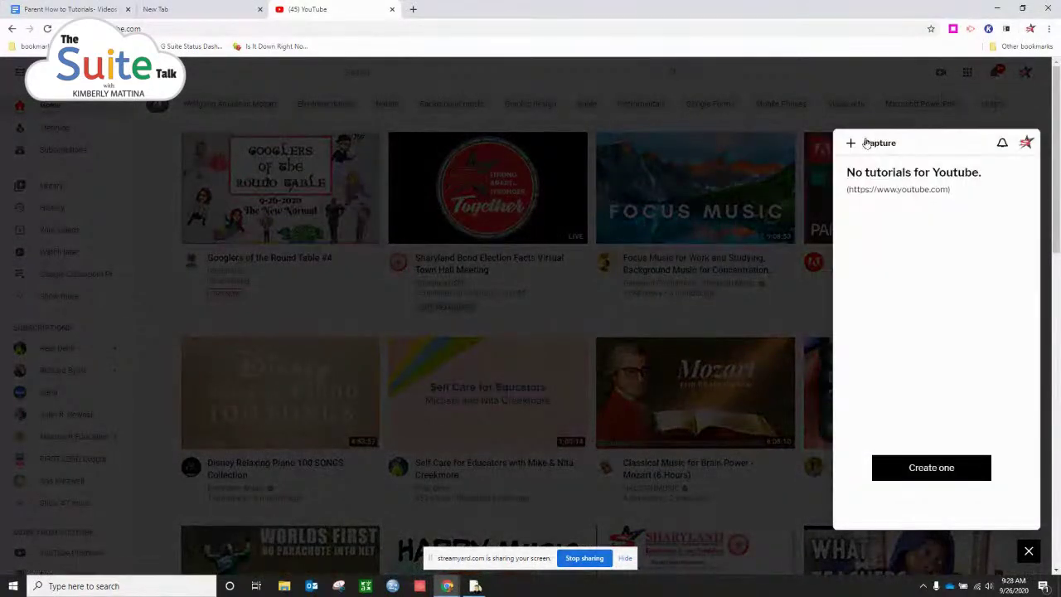
{"action": "left_click", "coordinate": [413, 9]}
{"action": "left_click", "coordinate": [464, 29]}
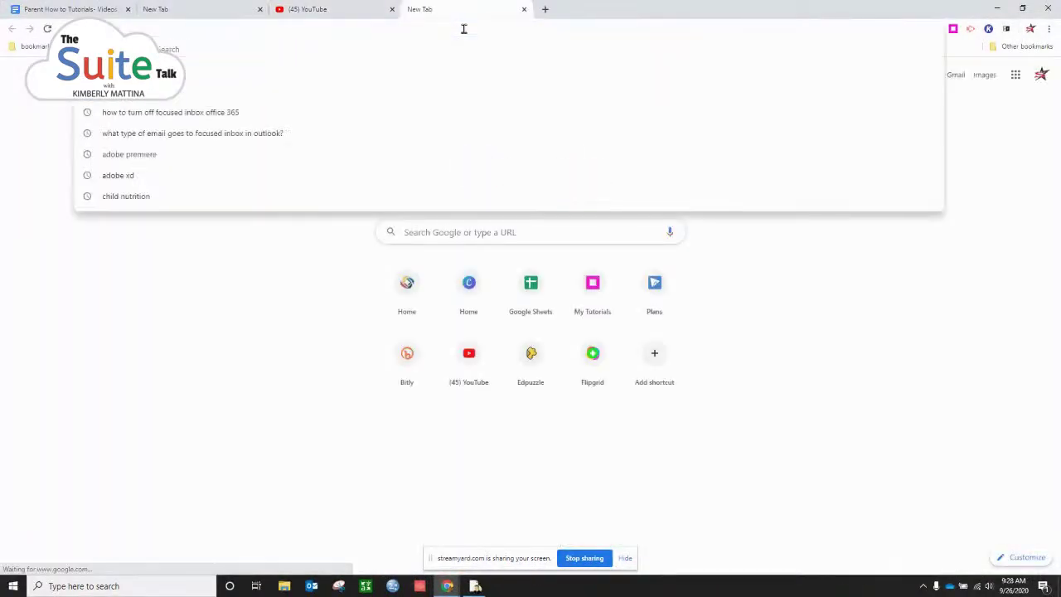
{"action": "type", "text": "iorad.com"}
{"action": "key", "text": "Return"}
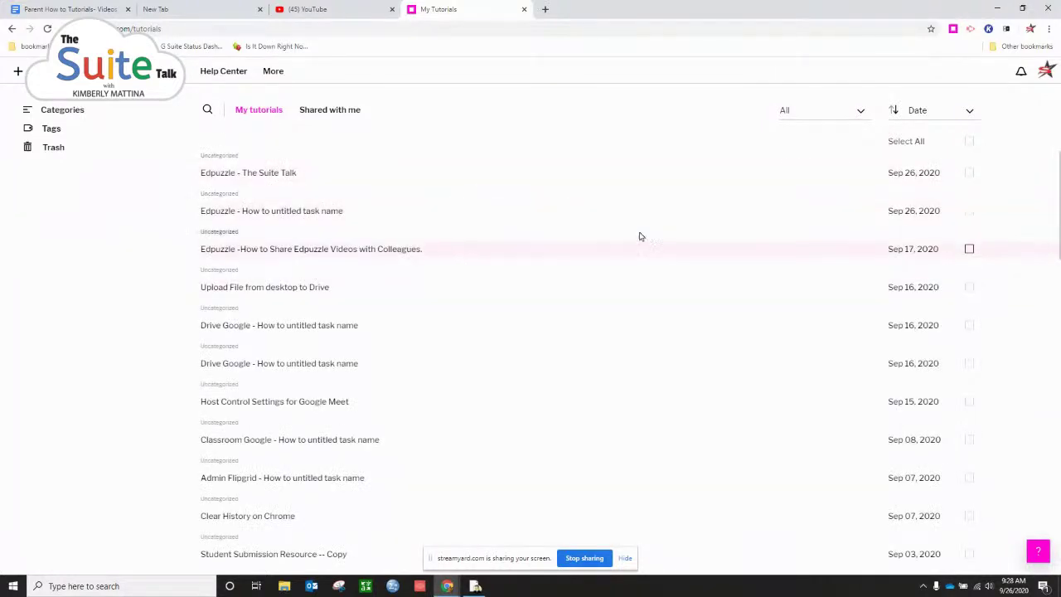
- Sort the tutorials list by title and switch the sorting back to date
{"action": "left_click", "coordinate": [896, 116]}
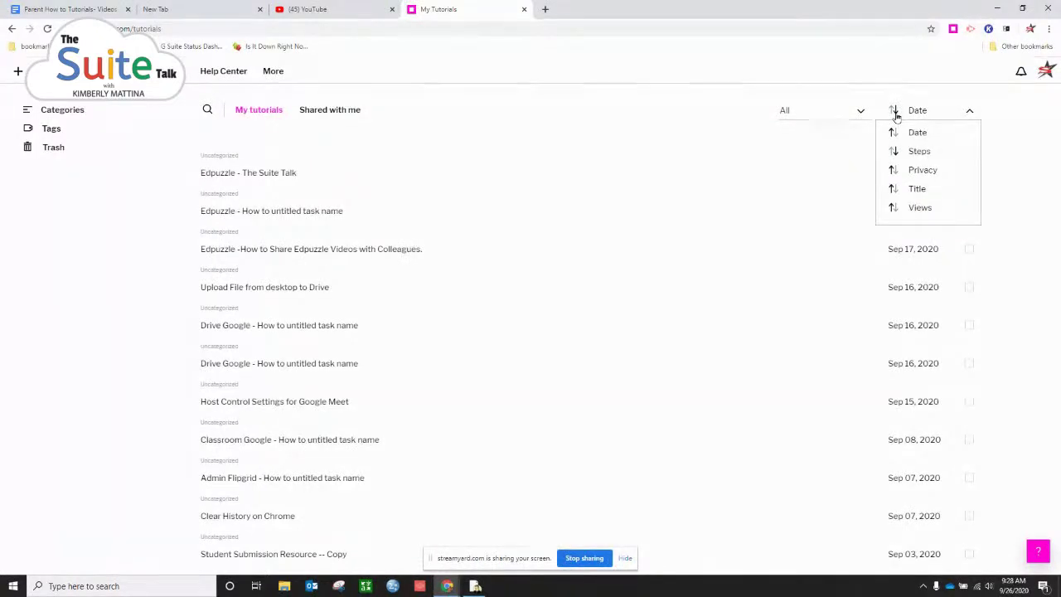
{"action": "left_click", "coordinate": [920, 191]}
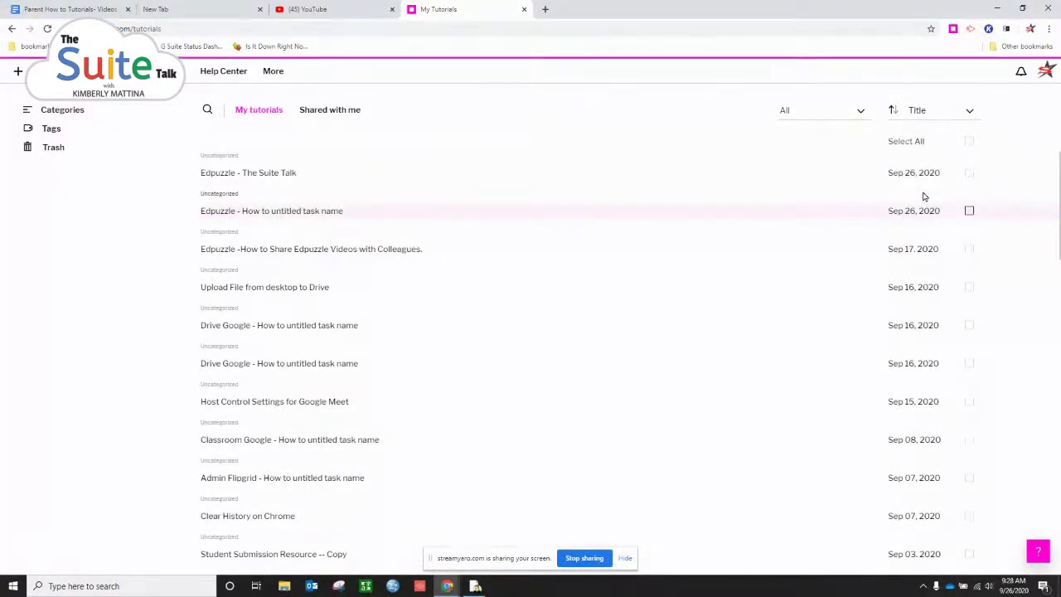
{"action": "left_click", "coordinate": [895, 113]}
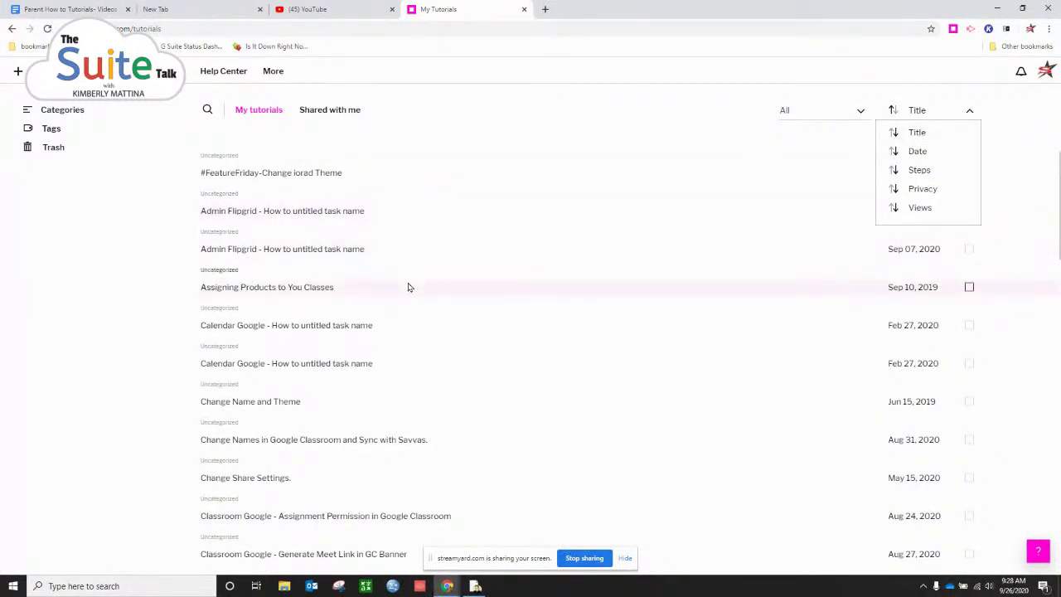
{"action": "left_click", "coordinate": [917, 153]}
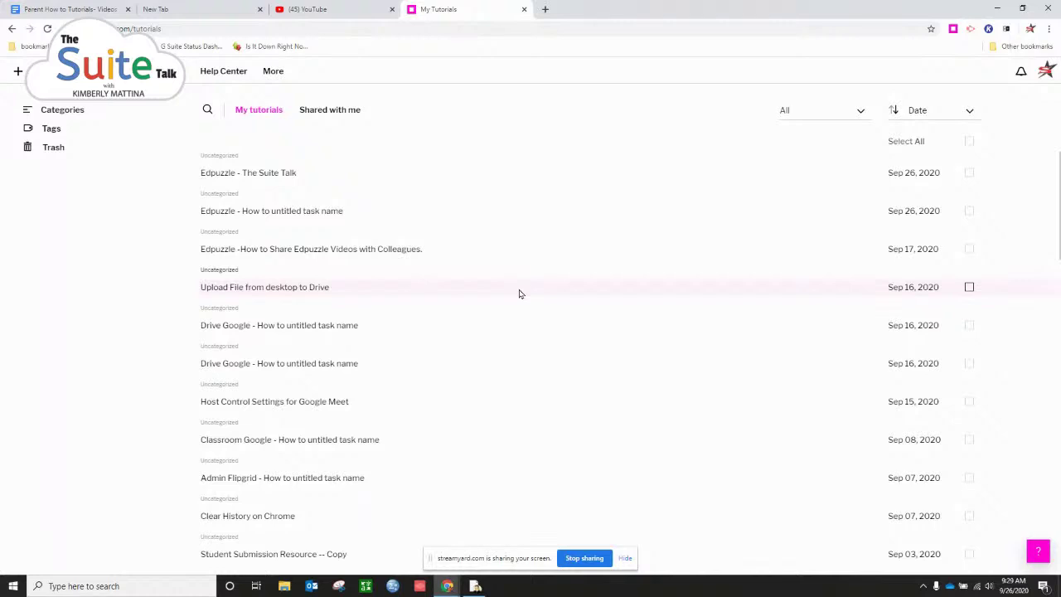
- Copy the direct share link of the tutorial "Edpuzzle - The Suite Talk" and return to the tutorials list
{"action": "left_click", "coordinate": [258, 178]}
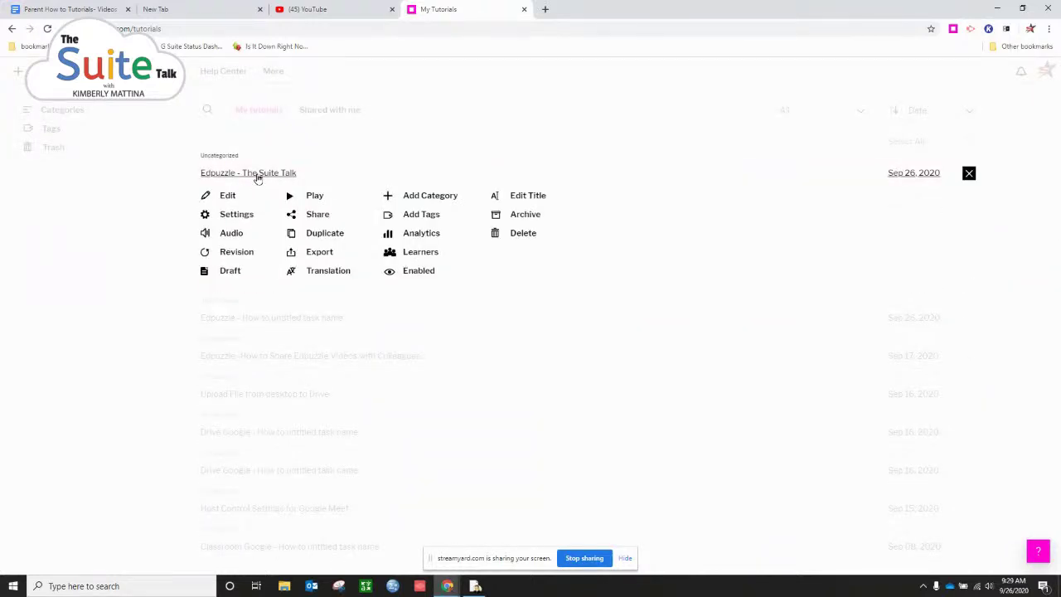
{"action": "left_click", "coordinate": [315, 217]}
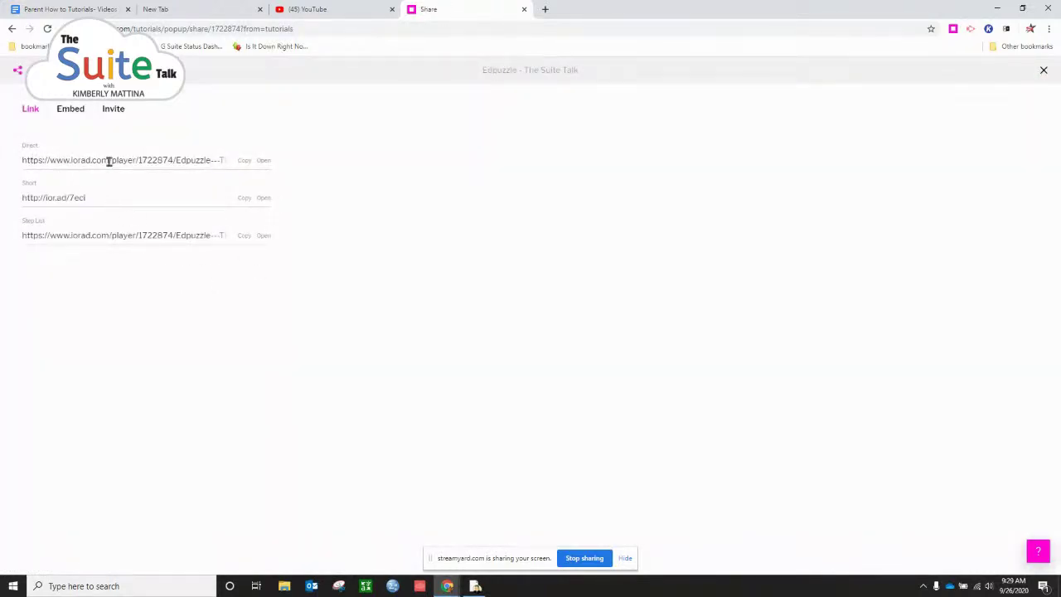
{"action": "left_click", "coordinate": [245, 162]}
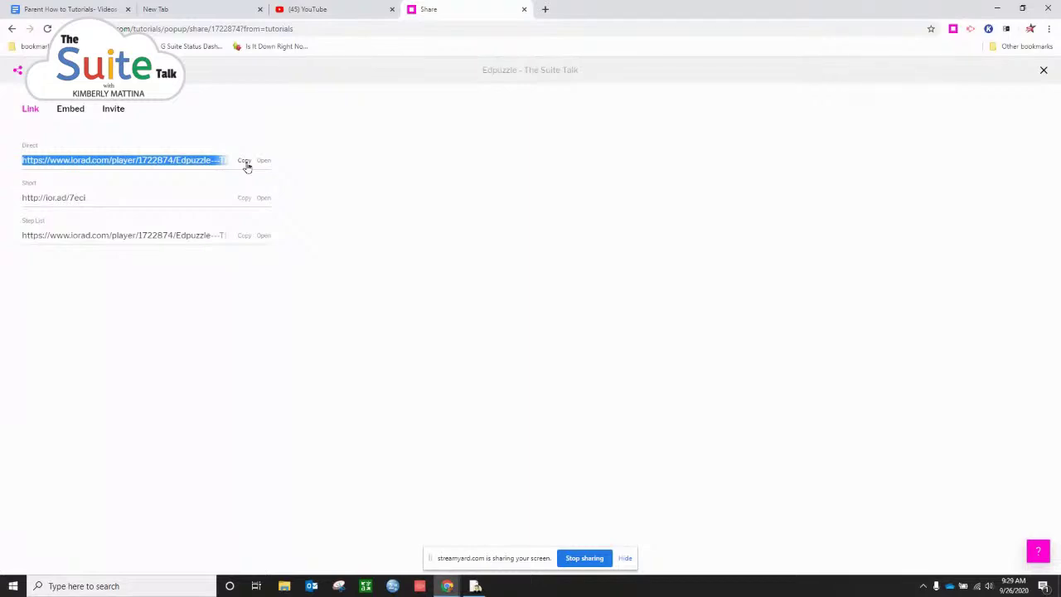
{"action": "left_click", "coordinate": [532, 70]}
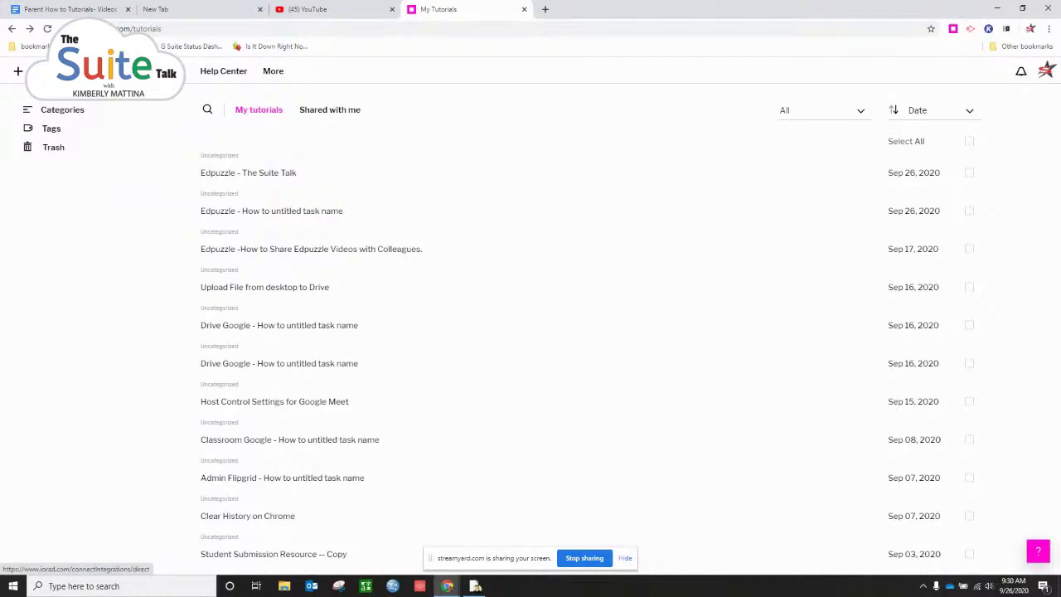
- Open the Integrations page and look through the learning management and knowledge base integrations offered
{"action": "left_click", "coordinate": [154, 71]}
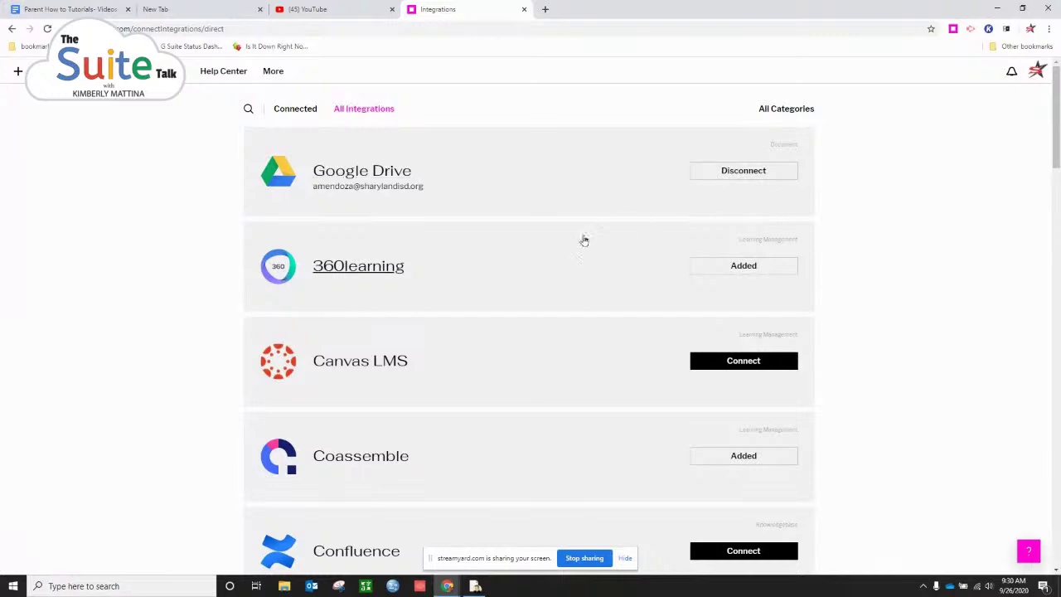
{"action": "scroll", "coordinate": [546, 245], "scroll_direction": "down", "scroll_amount": 1}
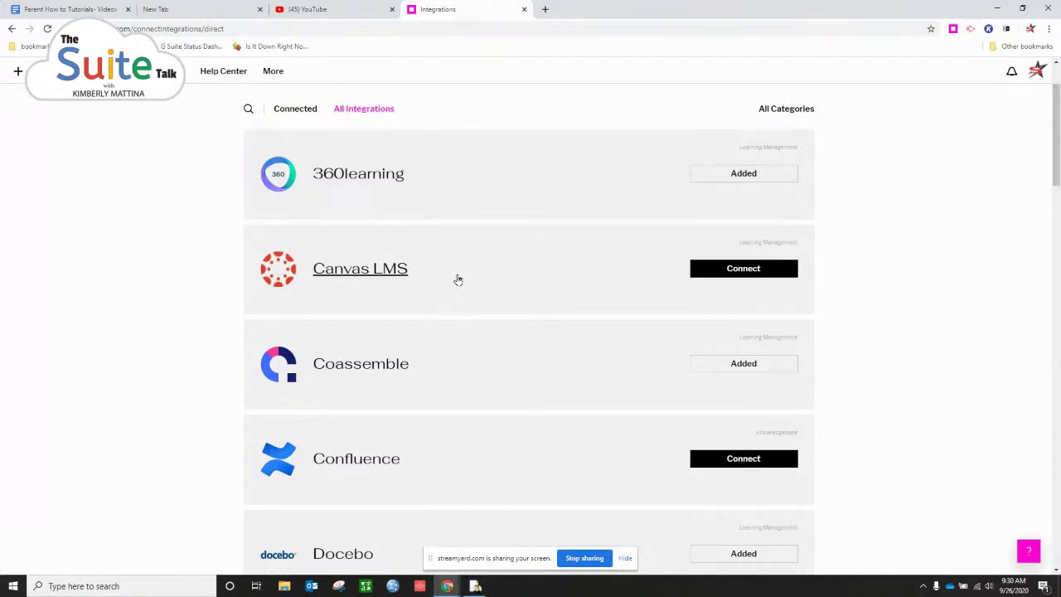
{"action": "scroll", "coordinate": [458, 280], "scroll_direction": "down", "scroll_amount": 1}
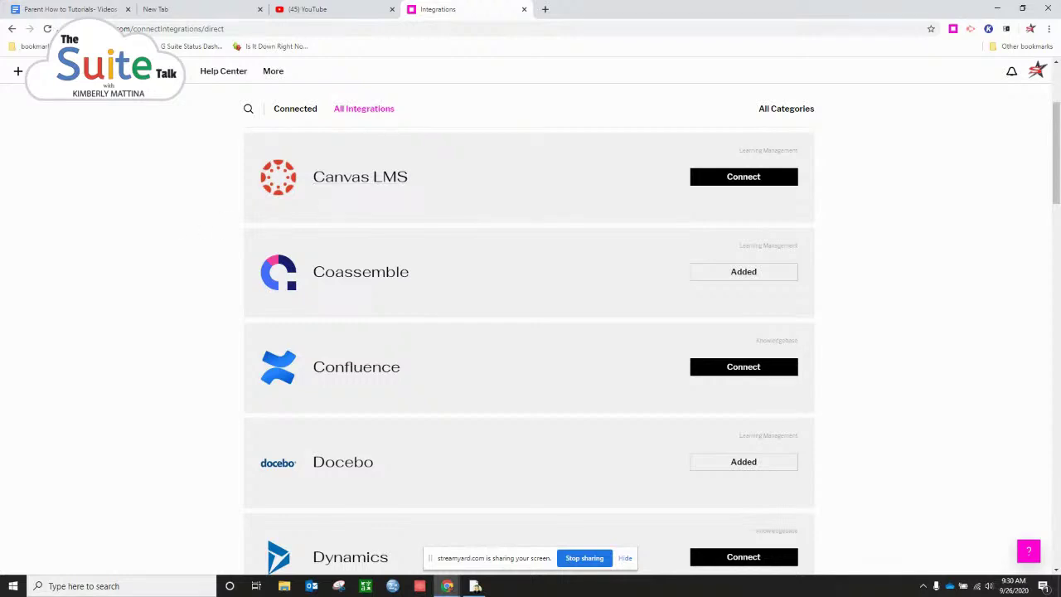
- Open the iorad.com/schools page in a new browser tab
{"action": "left_click", "coordinate": [545, 9]}
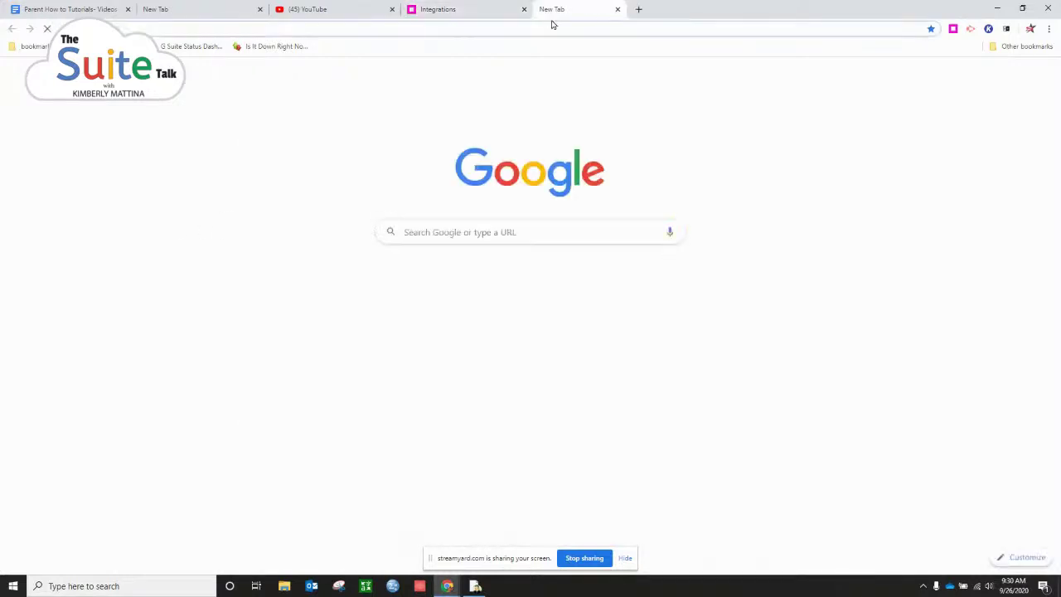
{"action": "left_click", "coordinate": [552, 25]}
{"action": "type", "text": "iorad.com/schools"}
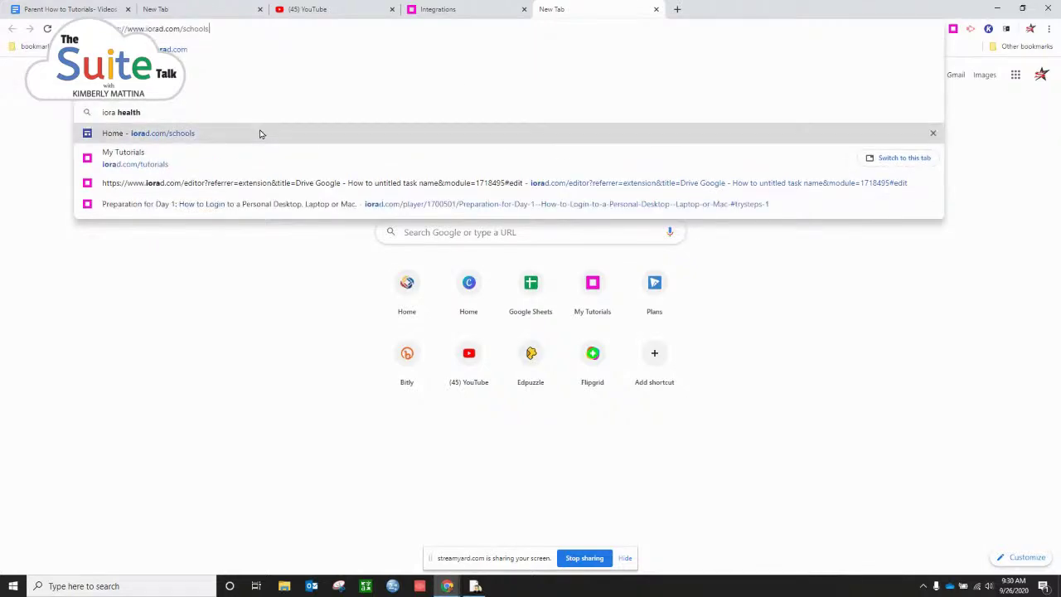
{"action": "left_click", "coordinate": [259, 133]}
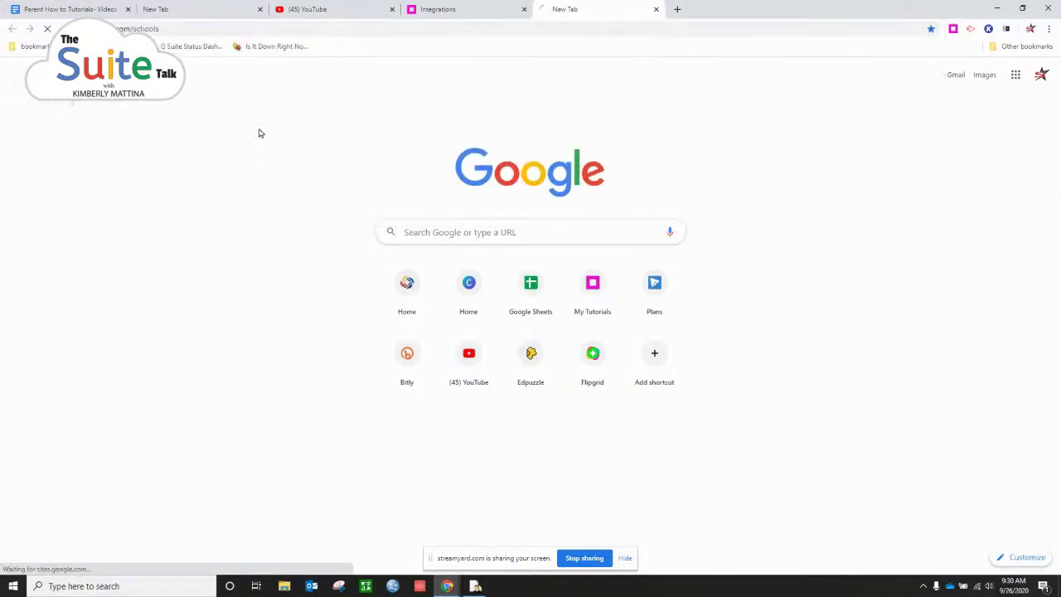
- Look through the iorad for schools page, including the pricing, feature highlights, expert video and Common Education How To's
{"action": "scroll", "coordinate": [227, 208], "scroll_direction": "down", "scroll_amount": 5}
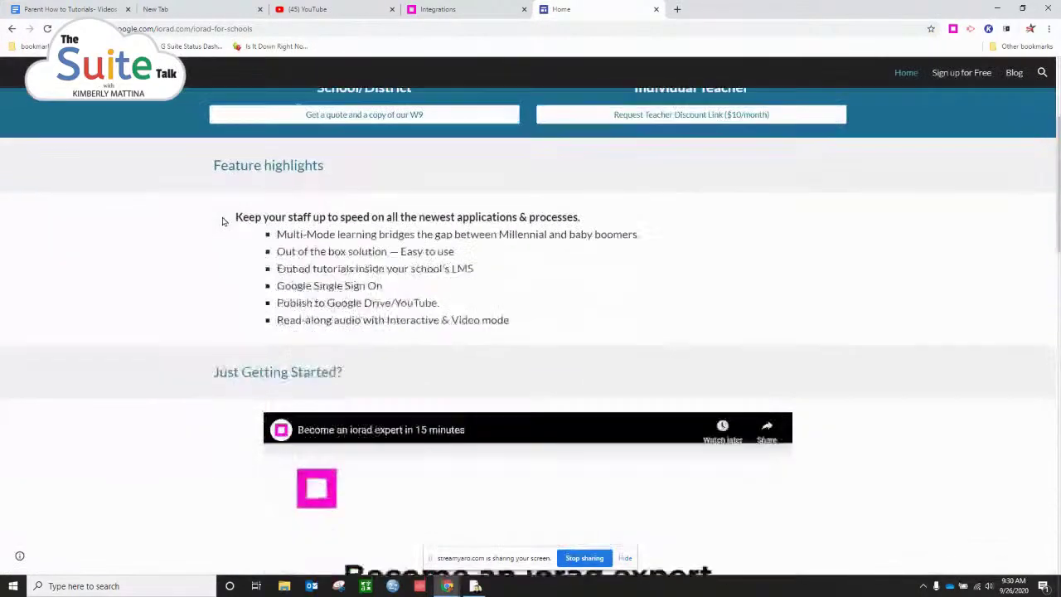
{"action": "scroll", "coordinate": [222, 230], "scroll_direction": "down", "scroll_amount": 2}
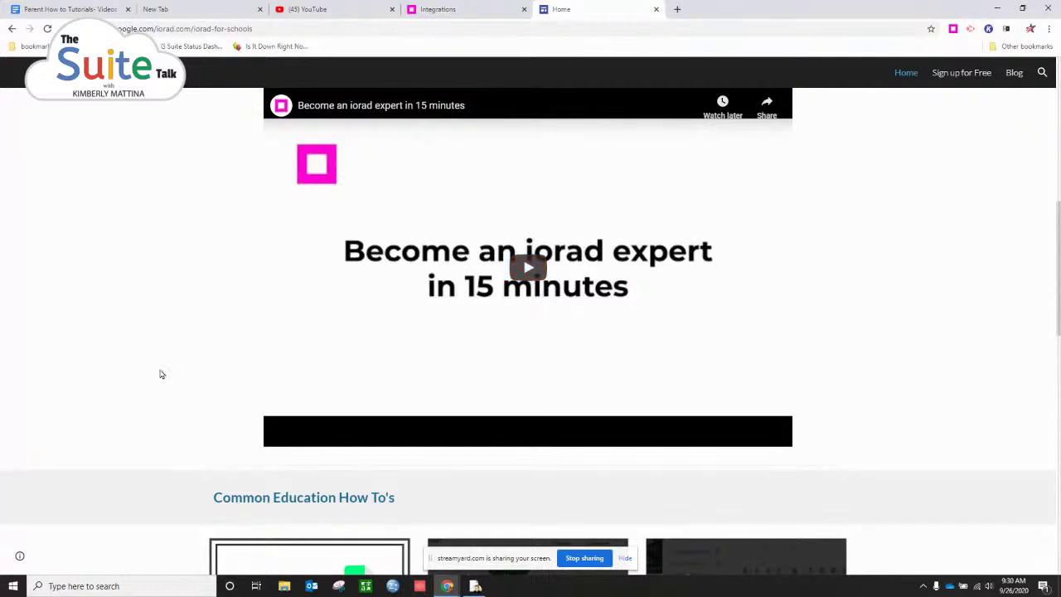
{"action": "scroll", "coordinate": [187, 323], "scroll_direction": "down", "scroll_amount": 6}
{"action": "scroll", "coordinate": [185, 334], "scroll_direction": "up", "scroll_amount": 1}
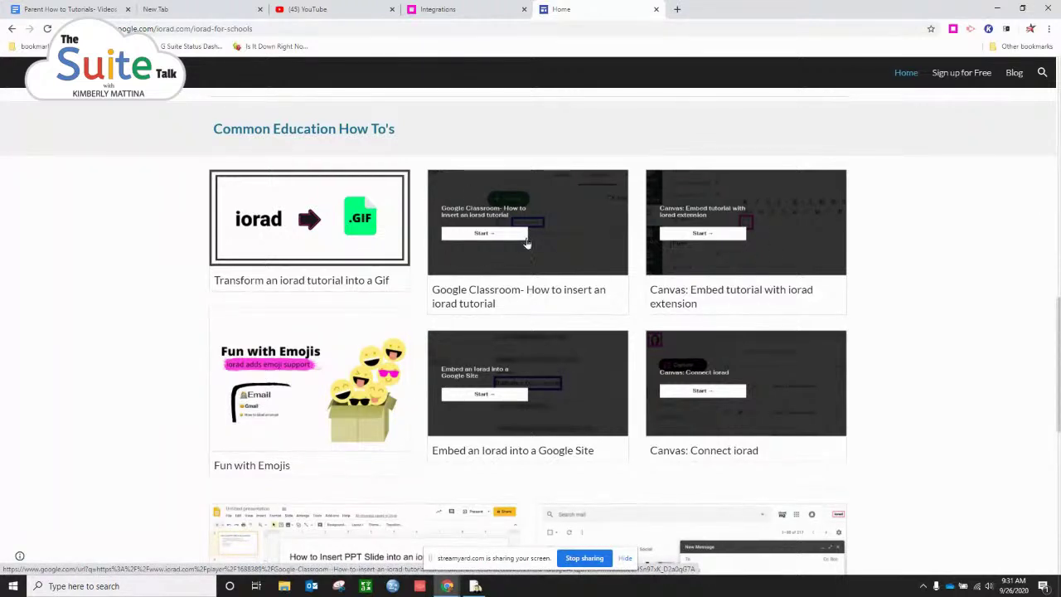
{"action": "scroll", "coordinate": [577, 323], "scroll_direction": "down", "scroll_amount": 2}
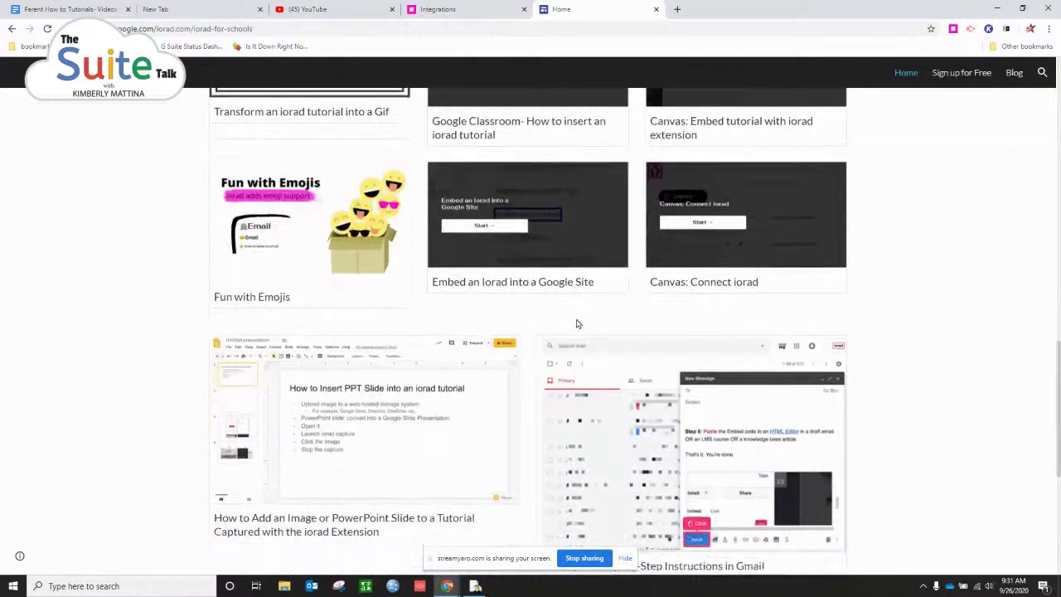
{"action": "scroll", "coordinate": [578, 323], "scroll_direction": "down", "scroll_amount": 4}
{"action": "scroll", "coordinate": [559, 324], "scroll_direction": "up", "scroll_amount": 6}
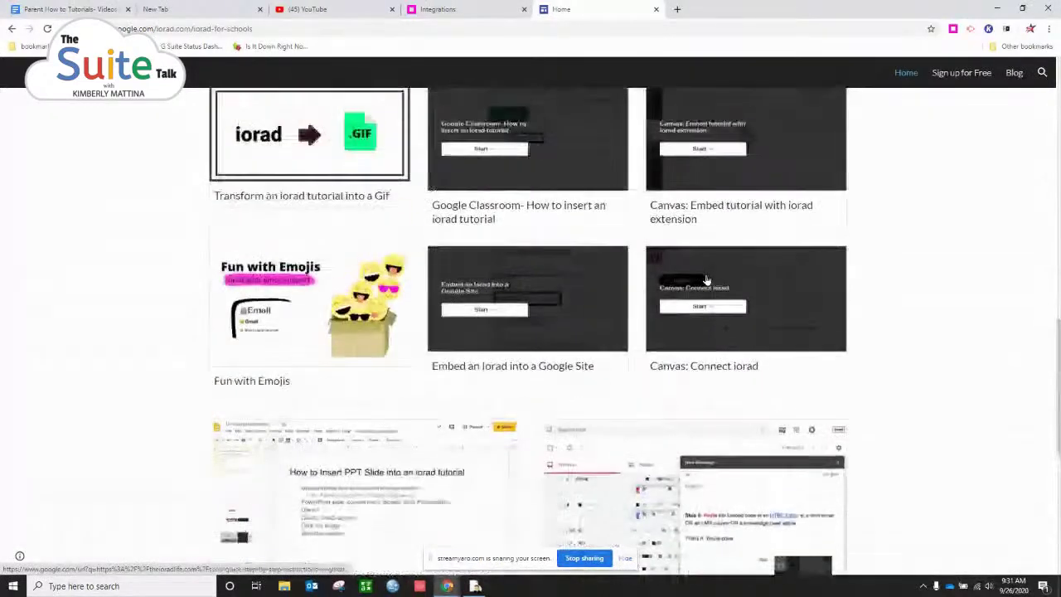
{"action": "scroll", "coordinate": [705, 280], "scroll_direction": "up", "scroll_amount": 12}
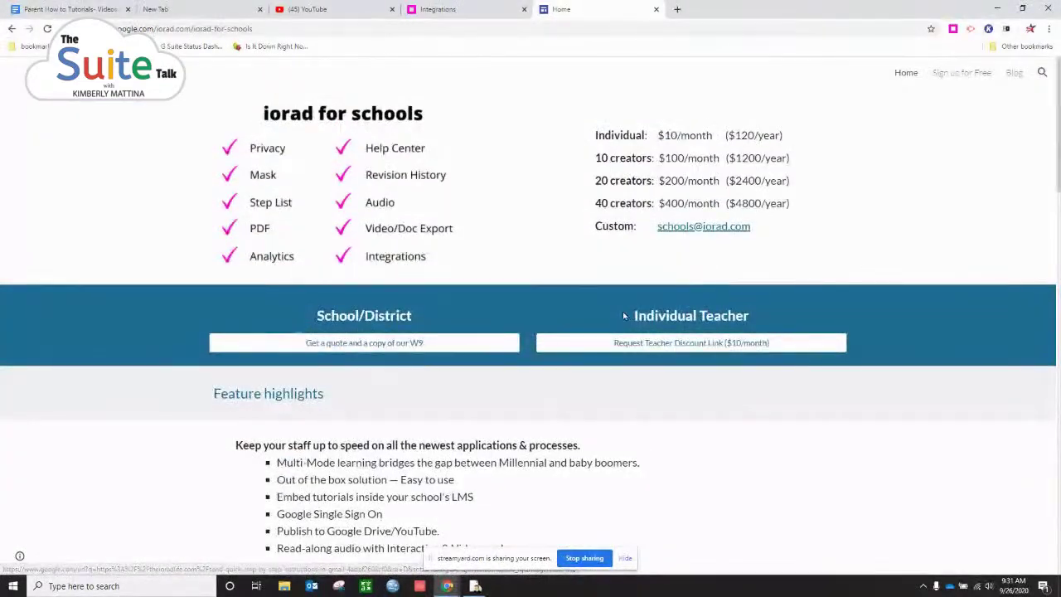
{"action": "scroll", "coordinate": [597, 334], "scroll_direction": "down", "scroll_amount": 8}
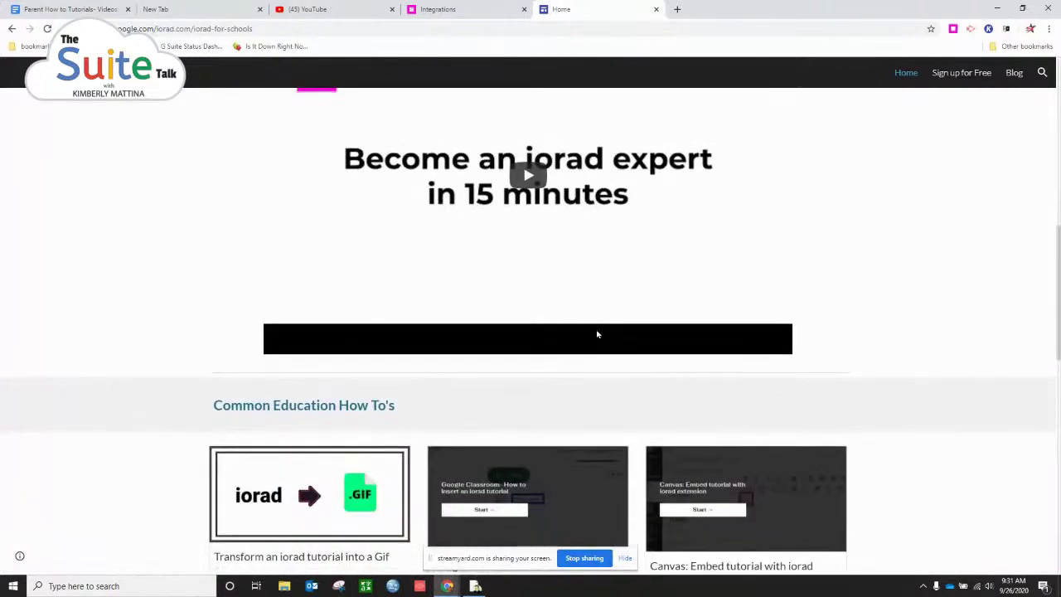
{"action": "scroll", "coordinate": [597, 334], "scroll_direction": "down", "scroll_amount": 1}
{"action": "scroll", "coordinate": [596, 334], "scroll_direction": "down", "scroll_amount": 1}
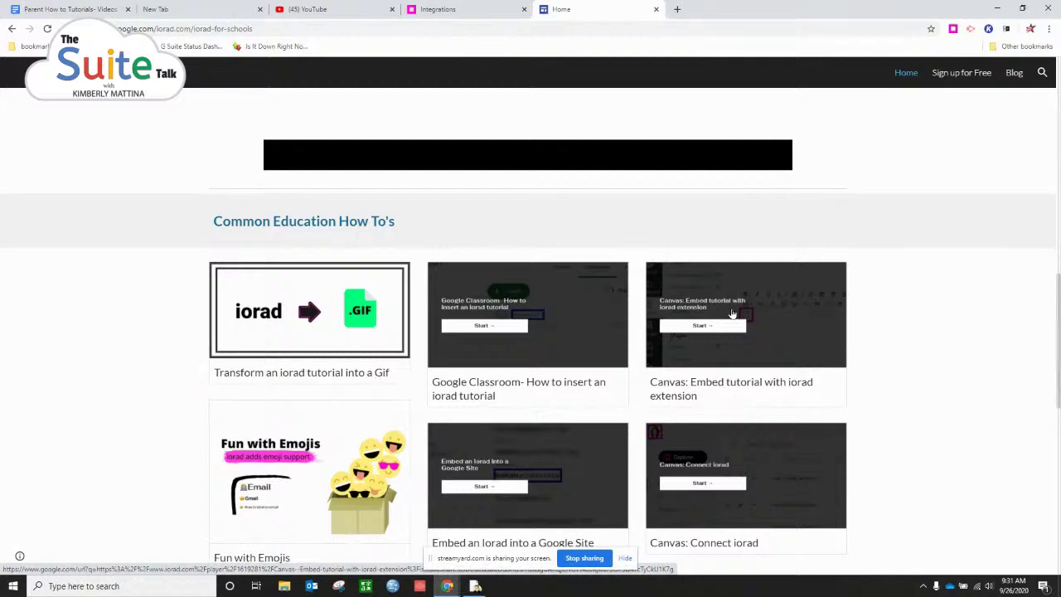
- Return to the Integrations page and look further through the list of integrations
{"action": "left_click", "coordinate": [447, 9]}
{"action": "scroll", "coordinate": [943, 414], "scroll_direction": "down", "scroll_amount": 1}
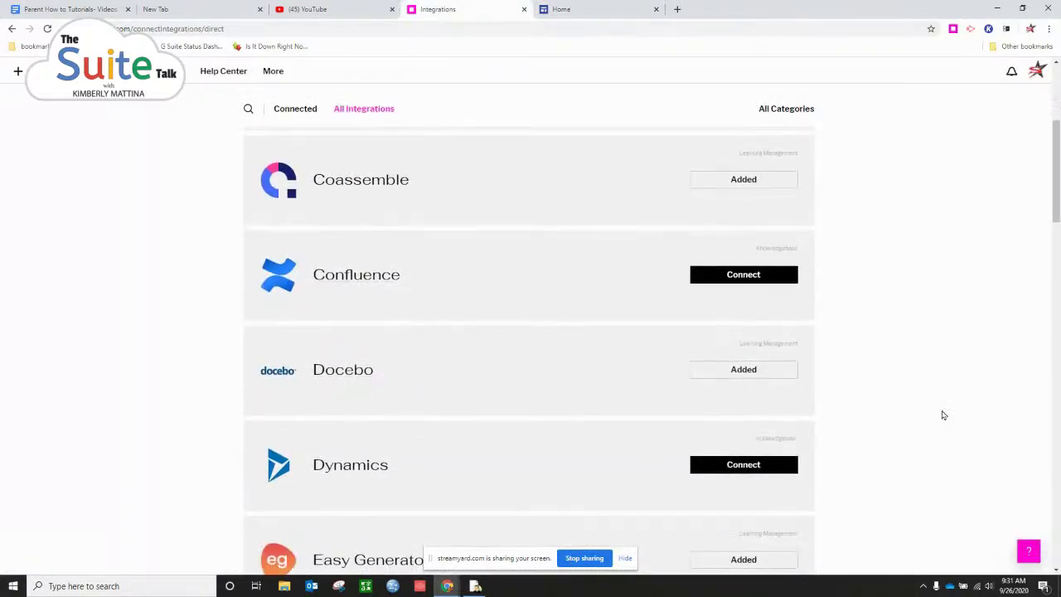
{"action": "left_click_drag", "start_coordinate": [1050, 202], "coordinate": [1045, 252]}
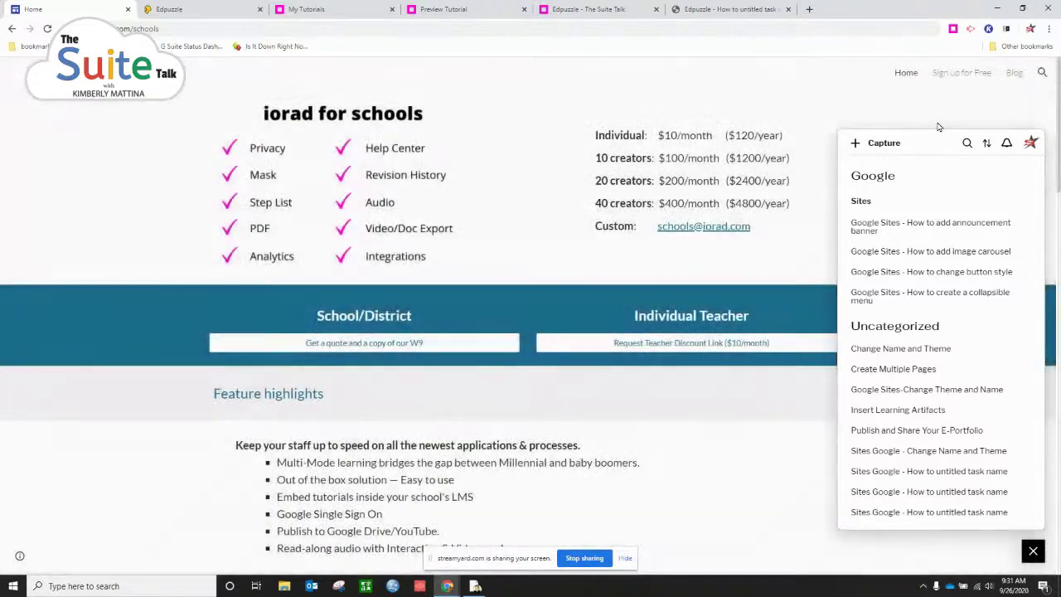
- Review the educator examples and pricing on the schools page without the iorad panel, and switch to the Edpuzzle tab
{"action": "left_click", "coordinate": [1034, 550]}
{"action": "scroll", "coordinate": [1036, 282], "scroll_direction": "down", "scroll_amount": 10}
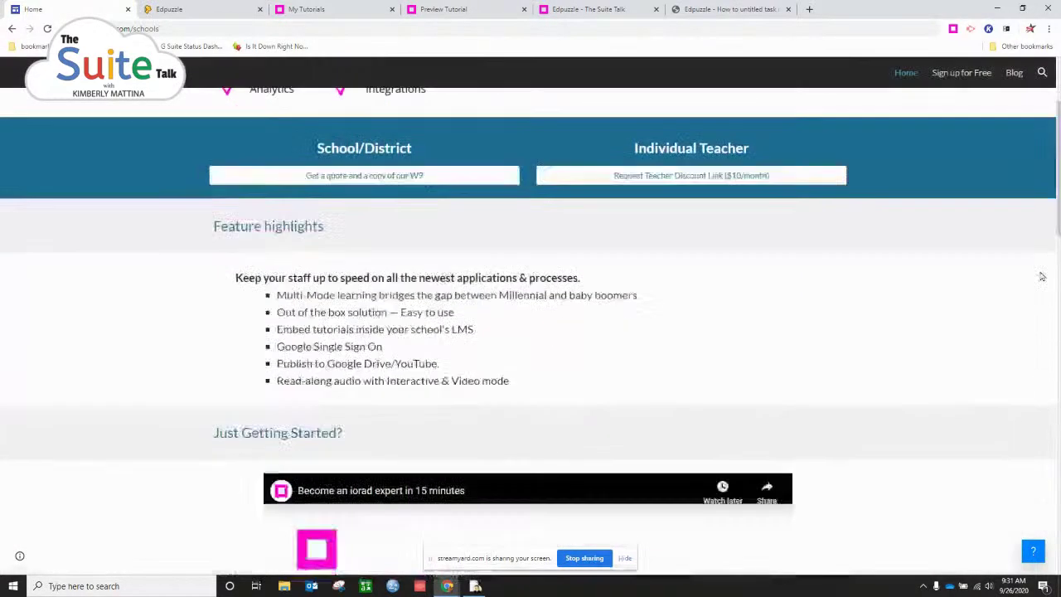
{"action": "scroll", "coordinate": [1036, 287], "scroll_direction": "down", "scroll_amount": 4}
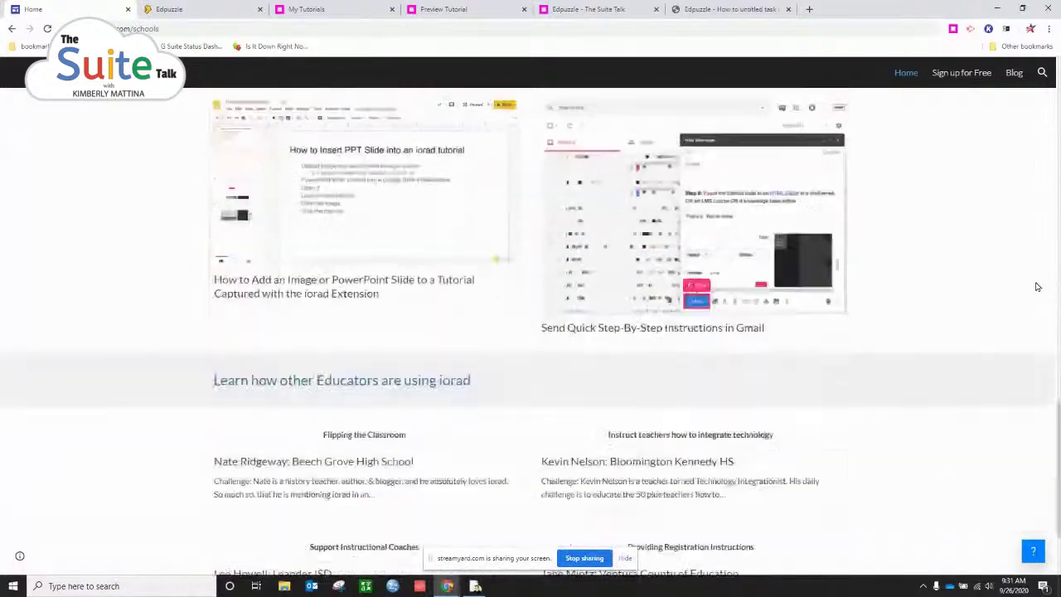
{"action": "scroll", "coordinate": [1036, 287], "scroll_direction": "up", "scroll_amount": 1}
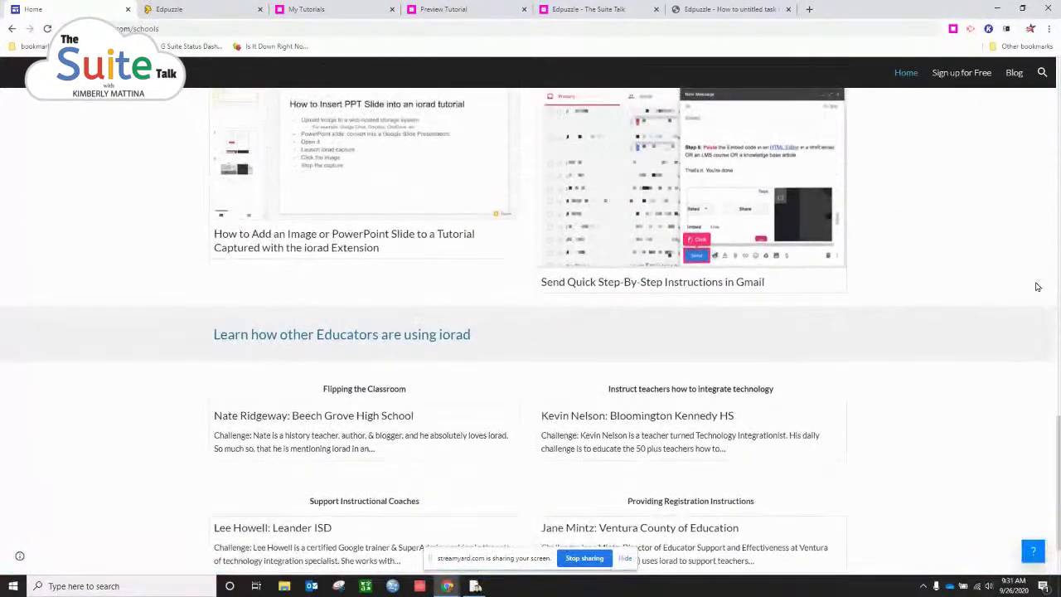
{"action": "scroll", "coordinate": [1035, 286], "scroll_direction": "down", "scroll_amount": 1}
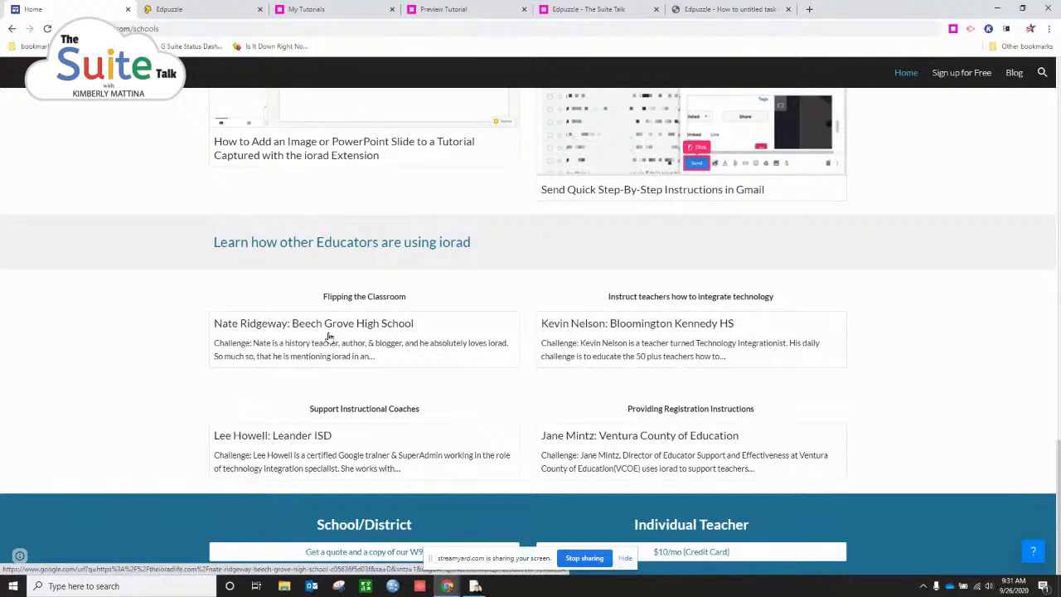
{"action": "scroll", "coordinate": [525, 424], "scroll_direction": "up", "scroll_amount": 8}
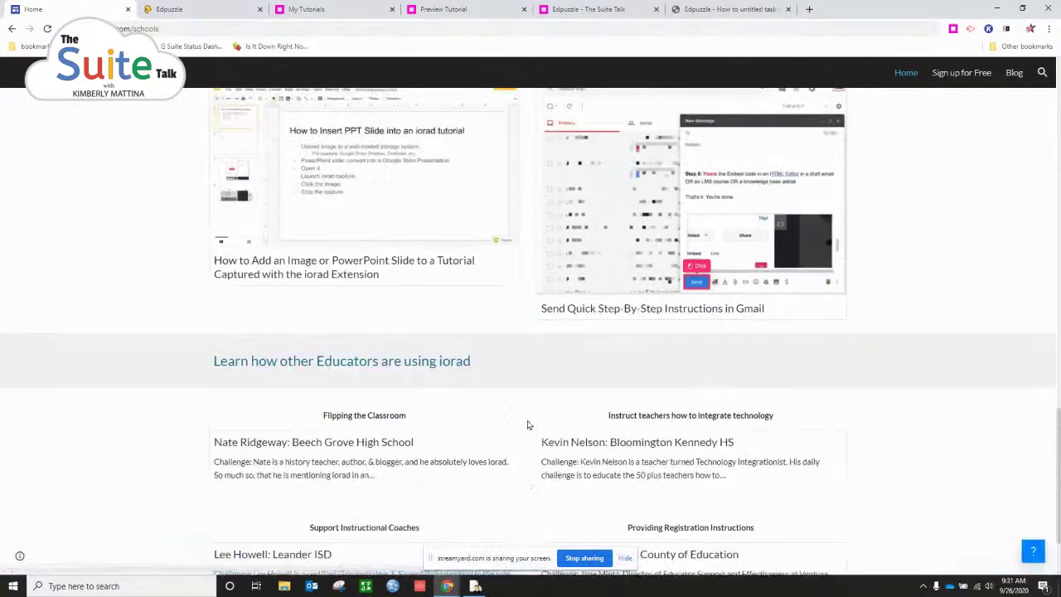
{"action": "scroll", "coordinate": [527, 424], "scroll_direction": "up", "scroll_amount": 10}
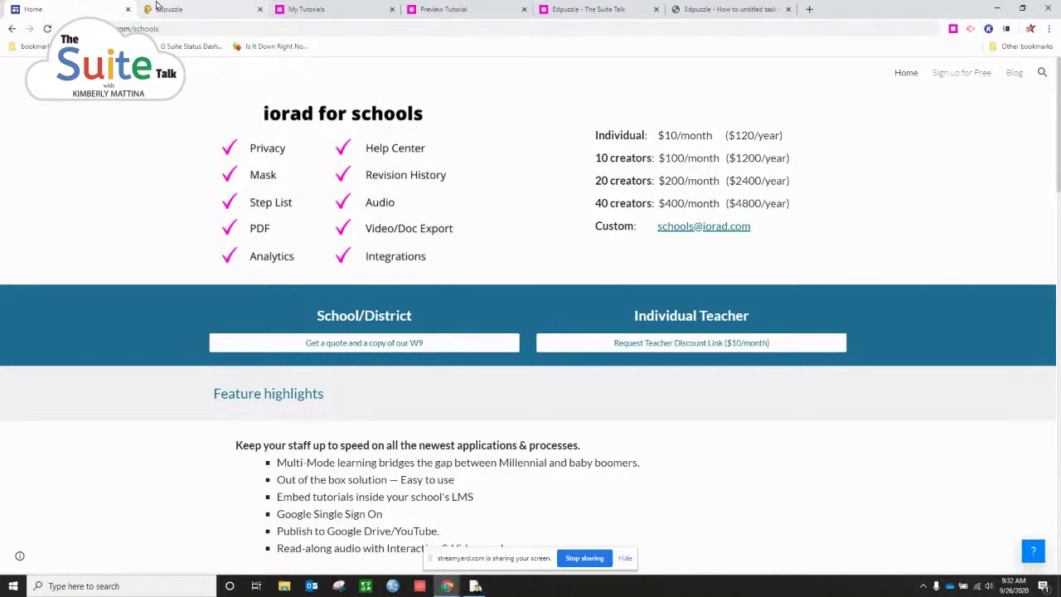
{"action": "left_click", "coordinate": [222, 12]}
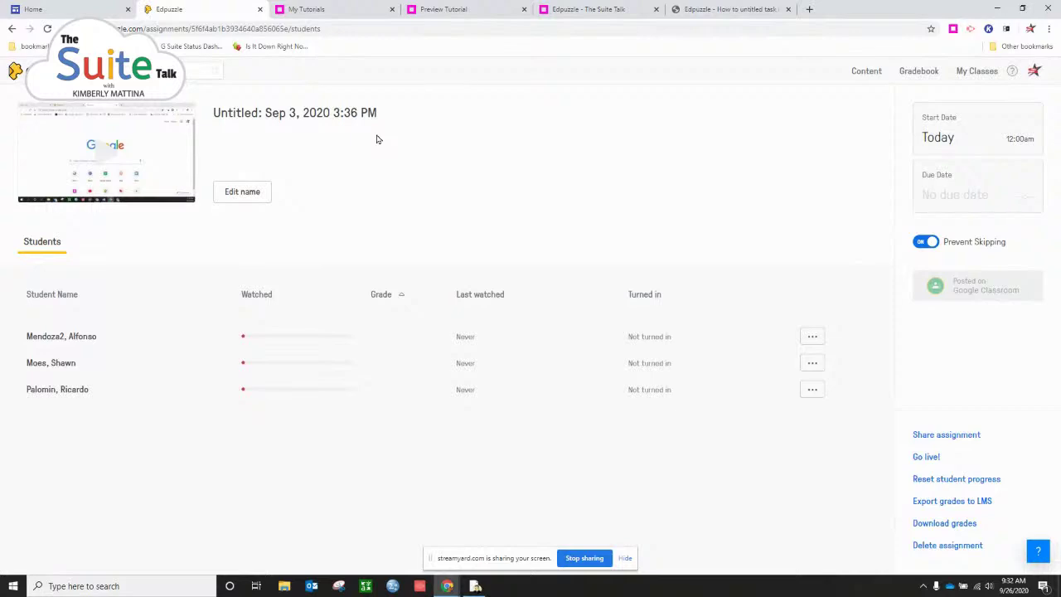